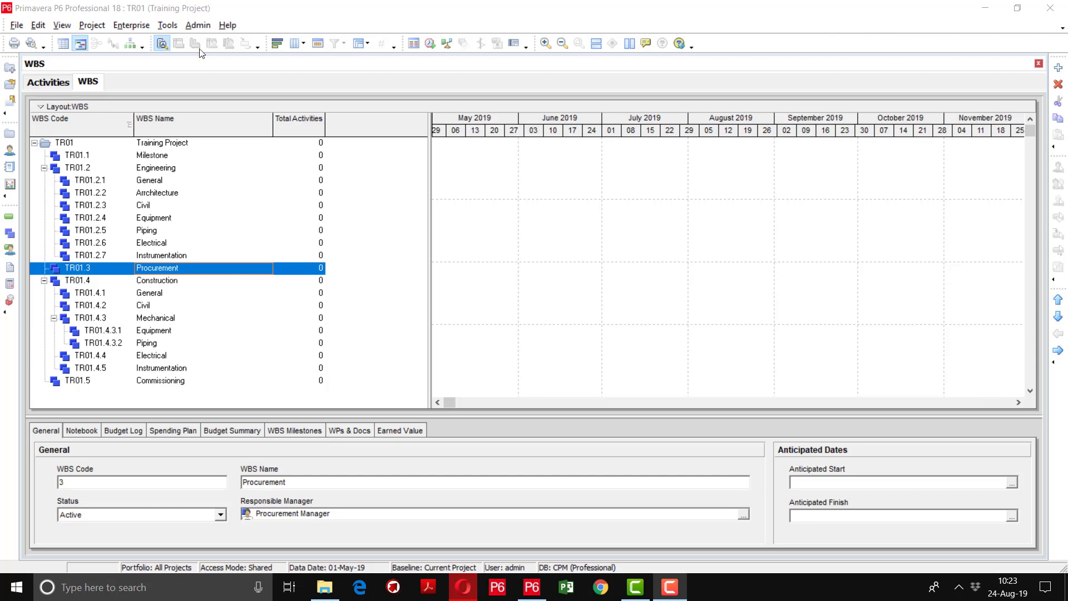
Collapse the whole TR01 WBS tree, then expand only its first level, TR01.1–TR01.5
click(164, 144)
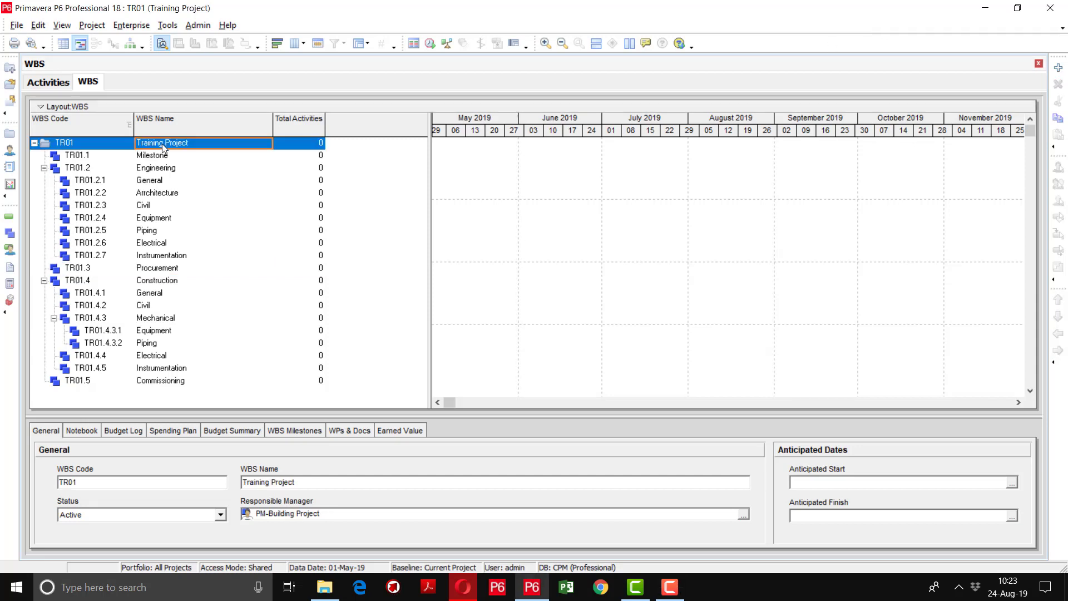
right_click(163, 146)
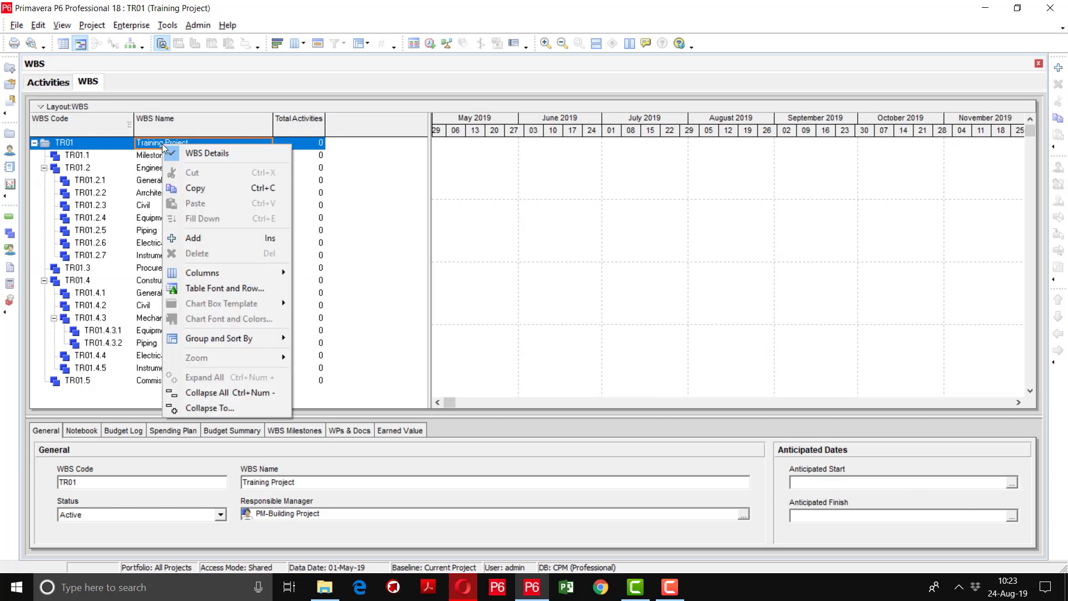
click(194, 393)
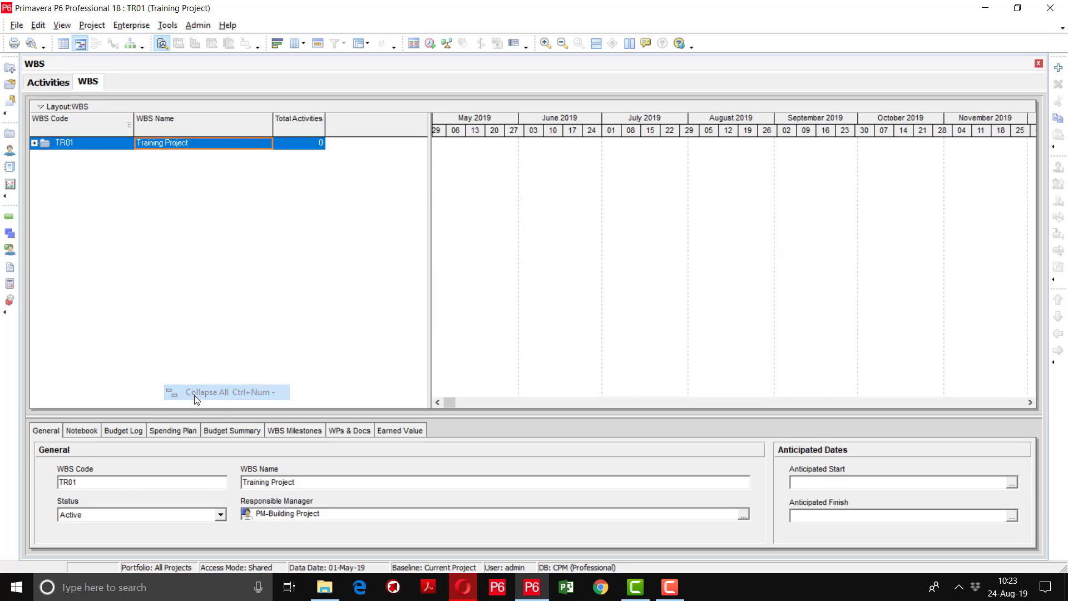
click(35, 144)
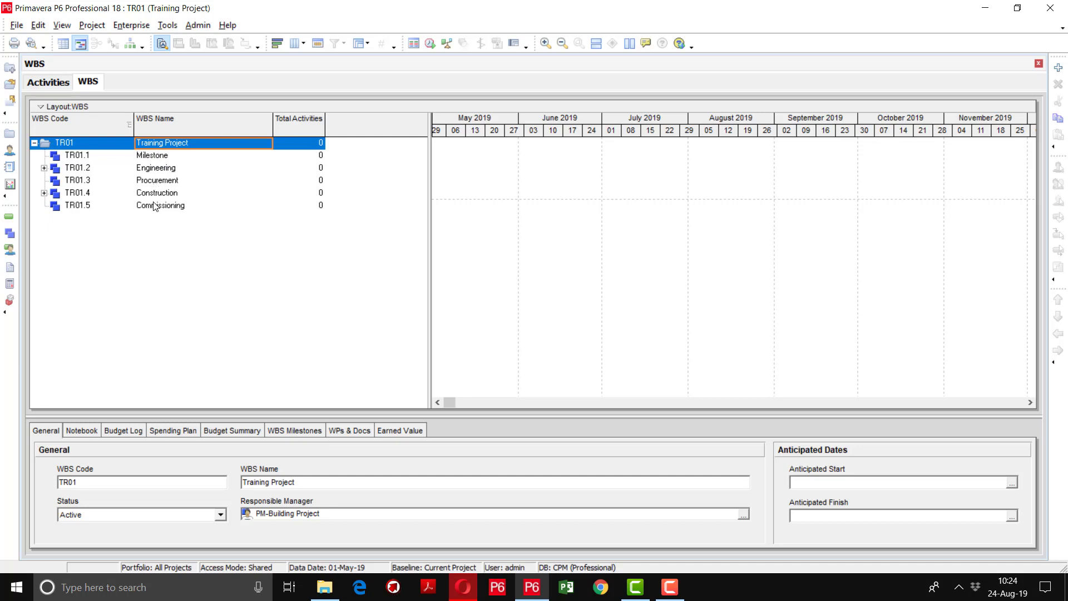
Collapse the WBS to Level 3, then Level 4, exposing Mechanical's Equipment and Piping
right_click(156, 145)
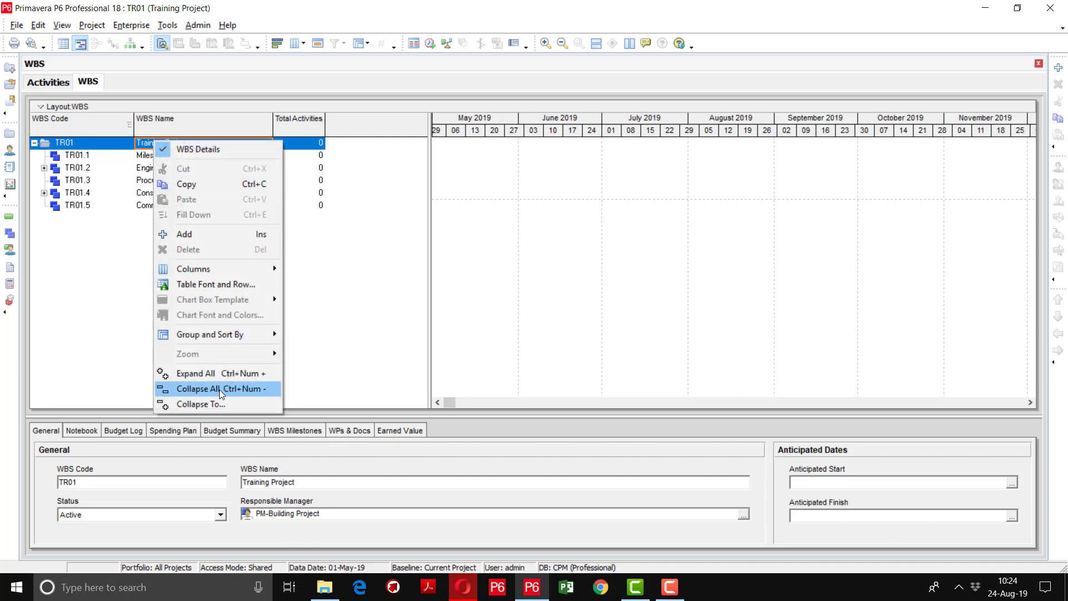
click(212, 405)
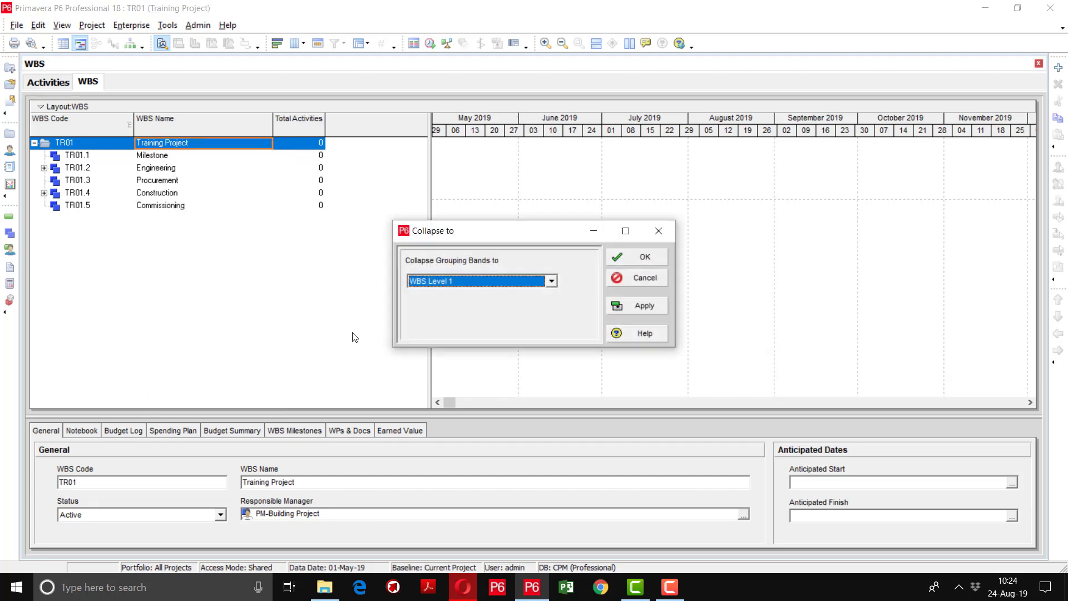
click(450, 284)
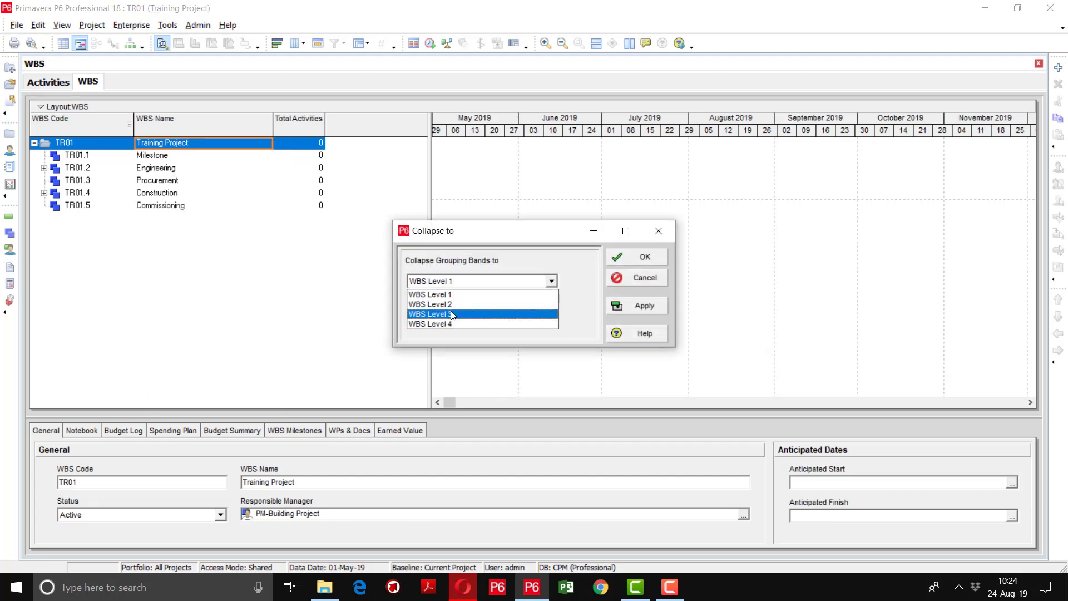
click(451, 309)
click(638, 305)
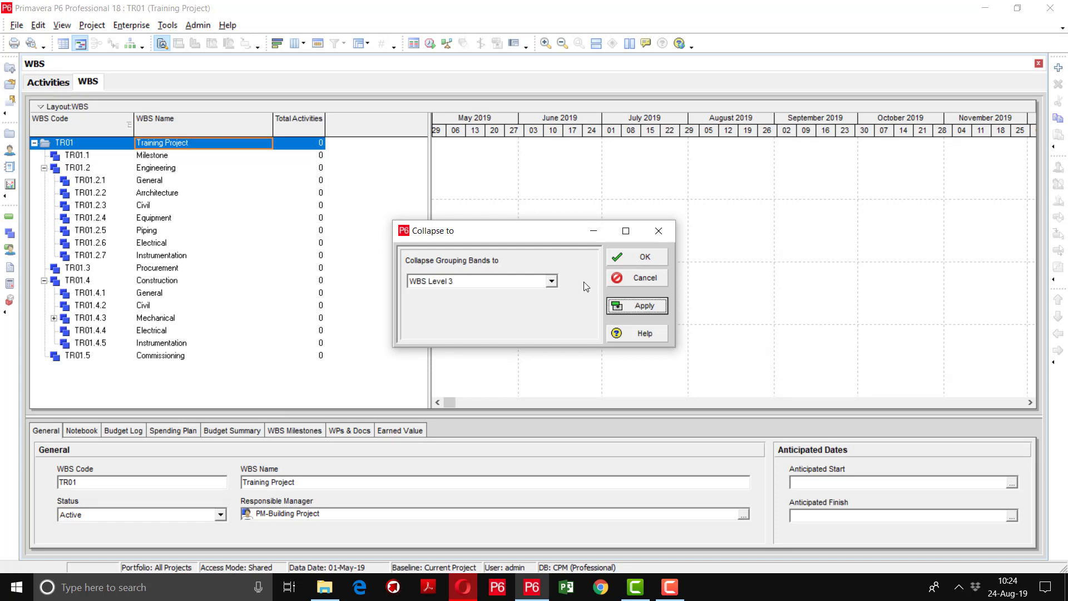
click(552, 281)
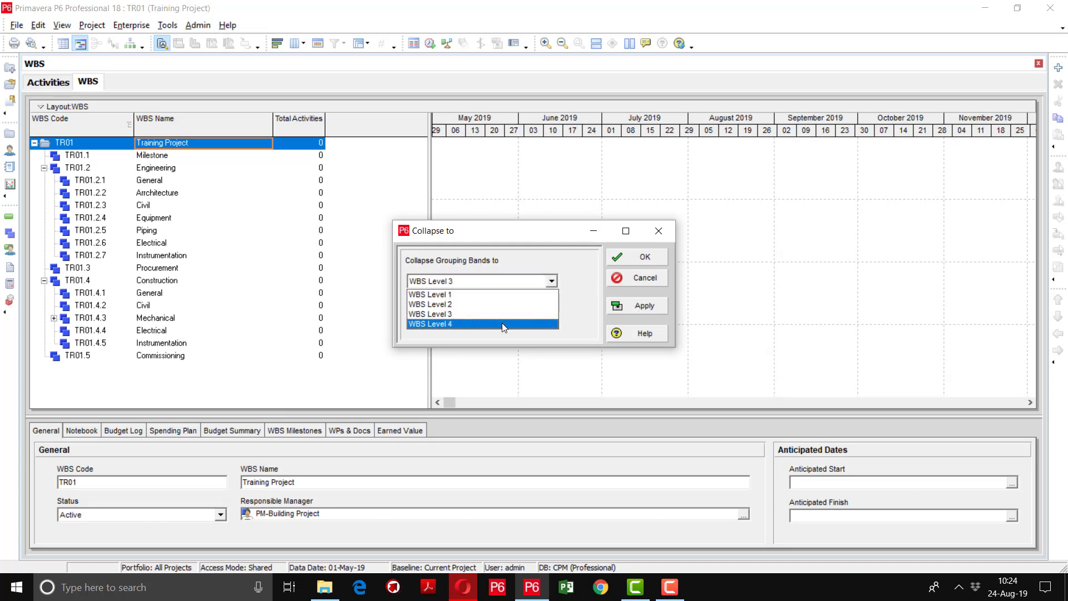
click(502, 323)
click(502, 323)
click(662, 309)
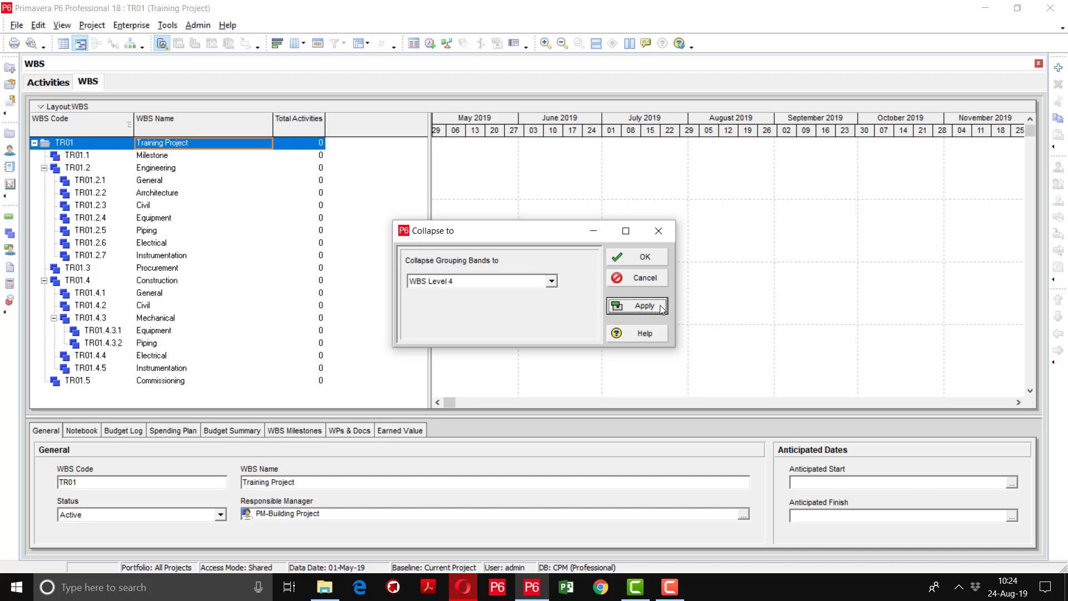
click(640, 258)
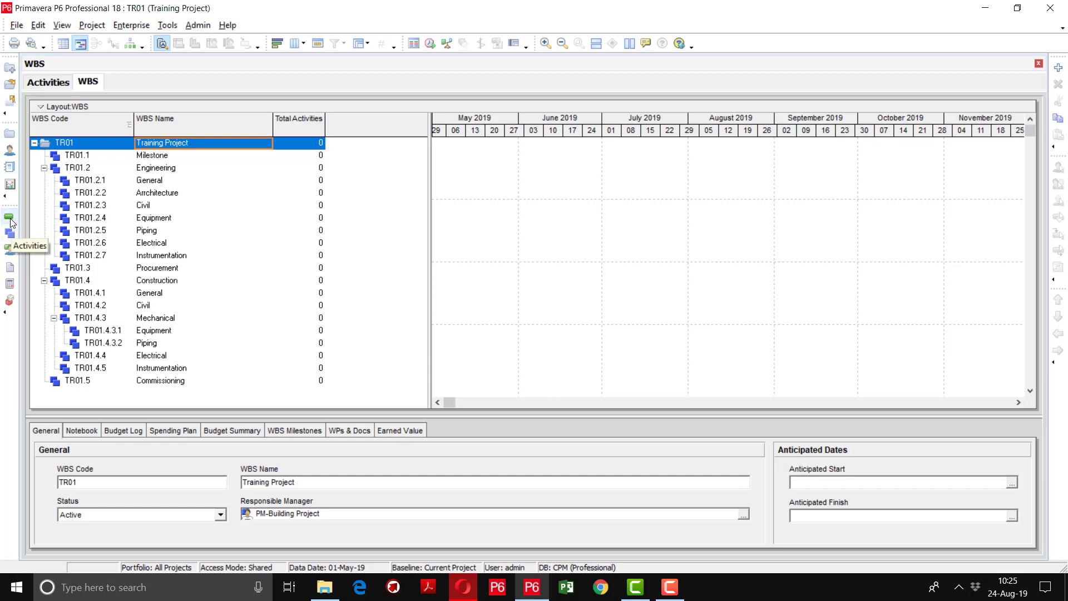
Go to Activities, widen the activity table and enlarge the bottom details pane
click(10, 222)
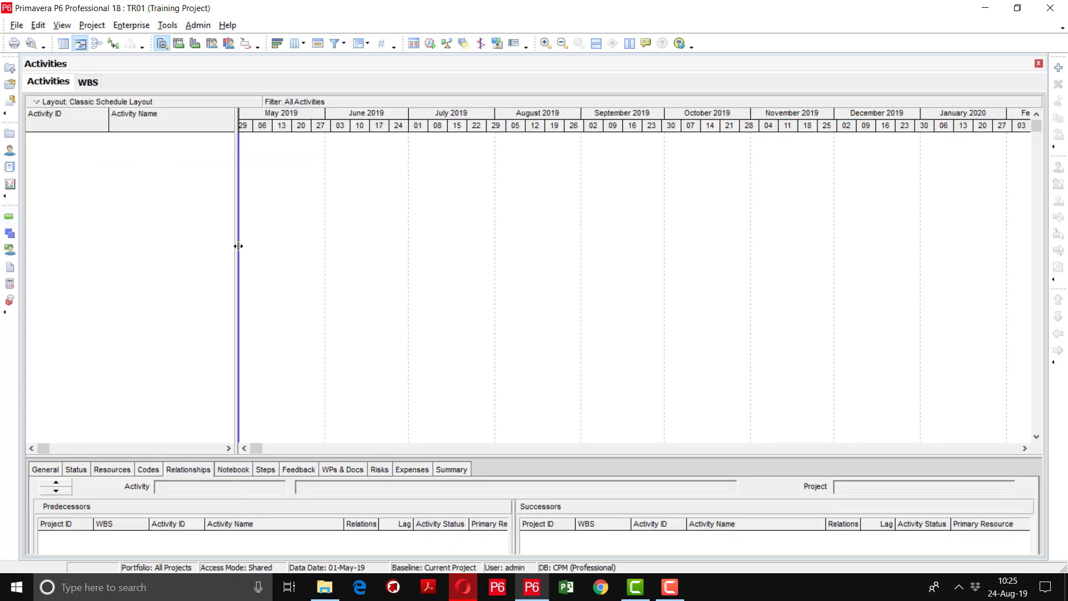
drag(240, 246, 460, 246)
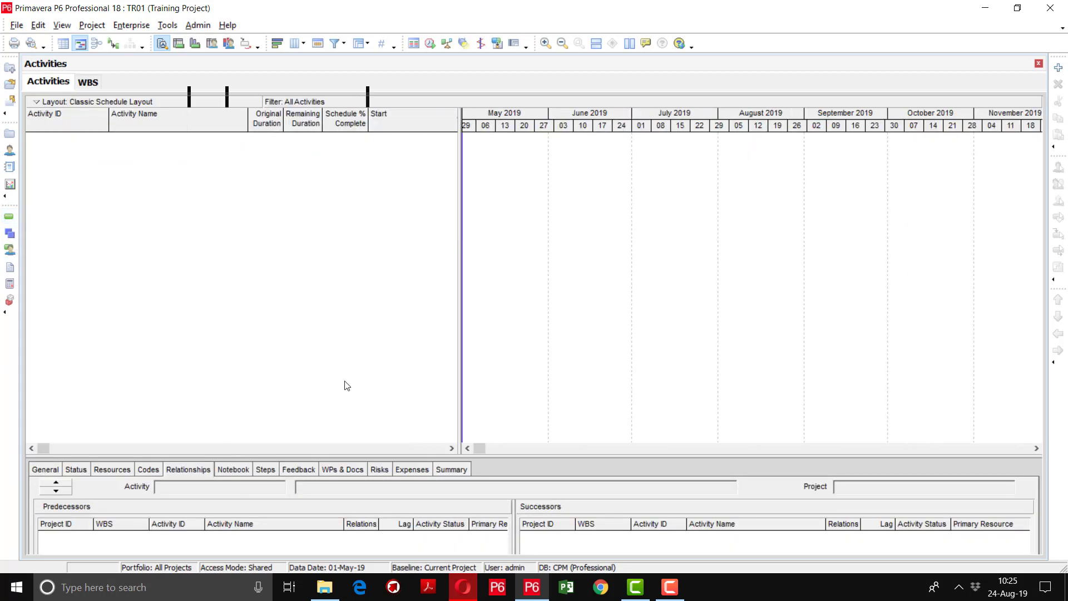
drag(587, 412, 593, 375)
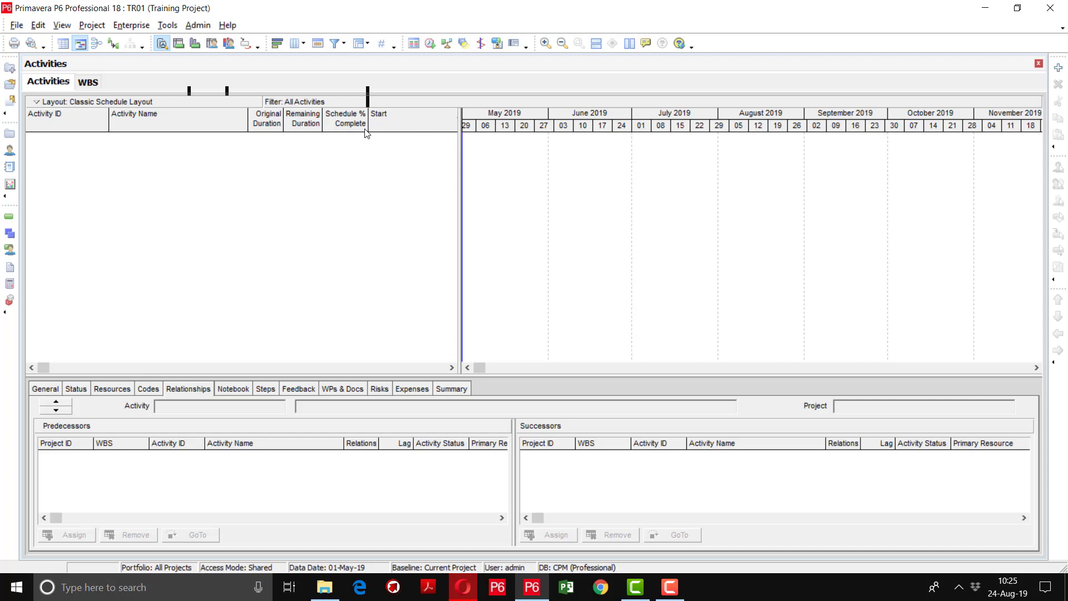
Group the activities by WBS with Name / Description shown in the bands, then resize the table
click(368, 46)
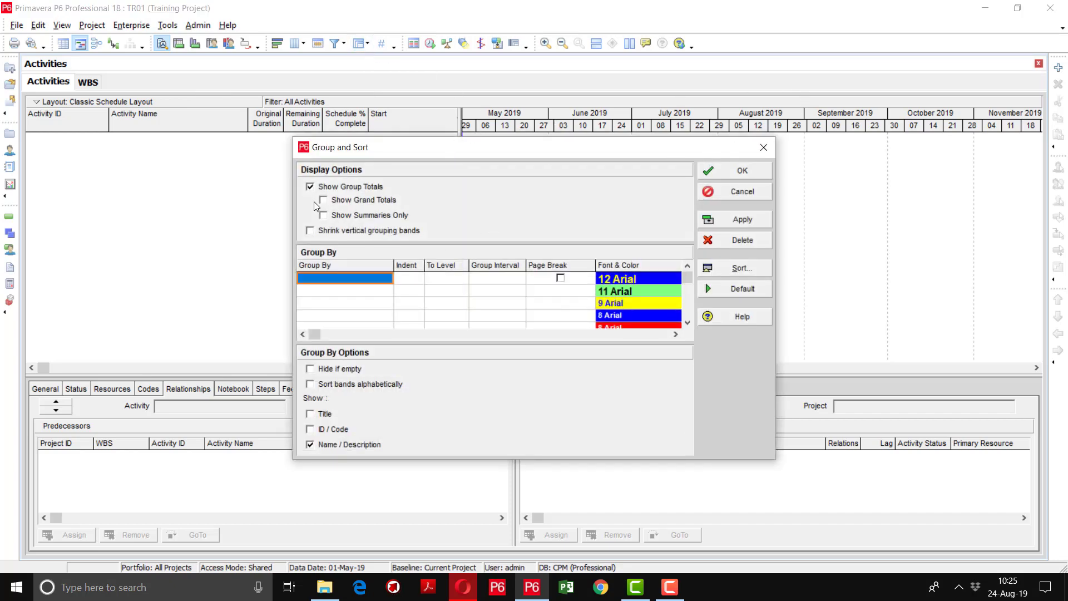
click(321, 279)
key(w)
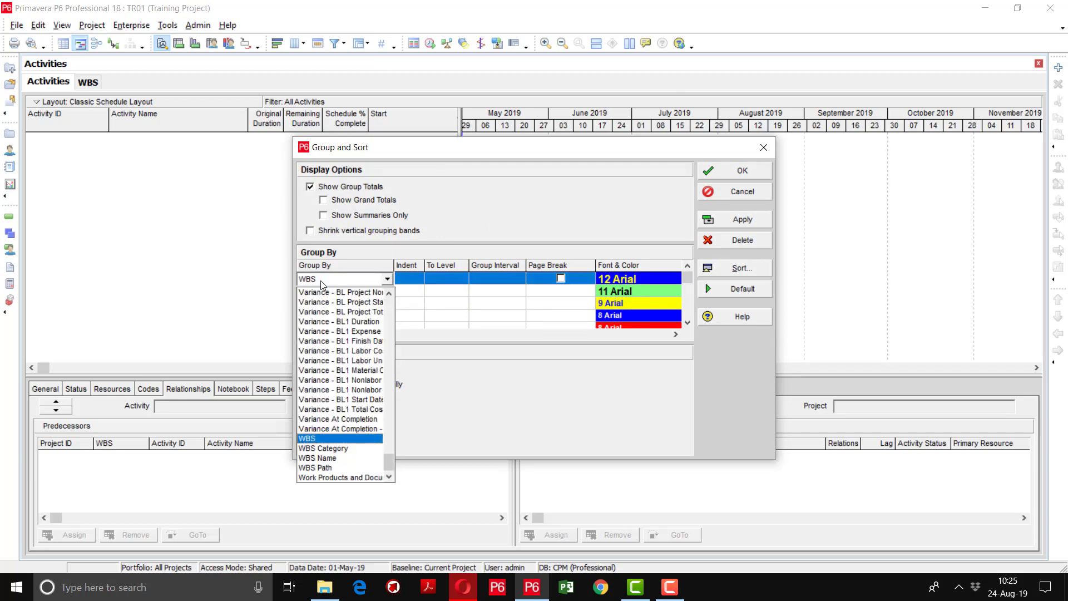
click(307, 439)
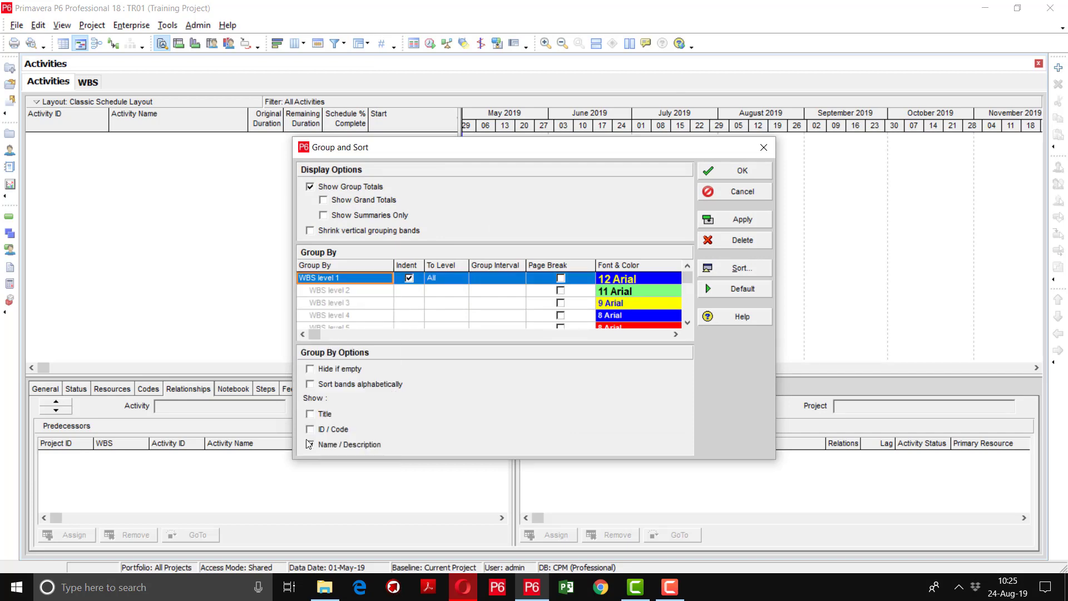
click(310, 444)
click(746, 219)
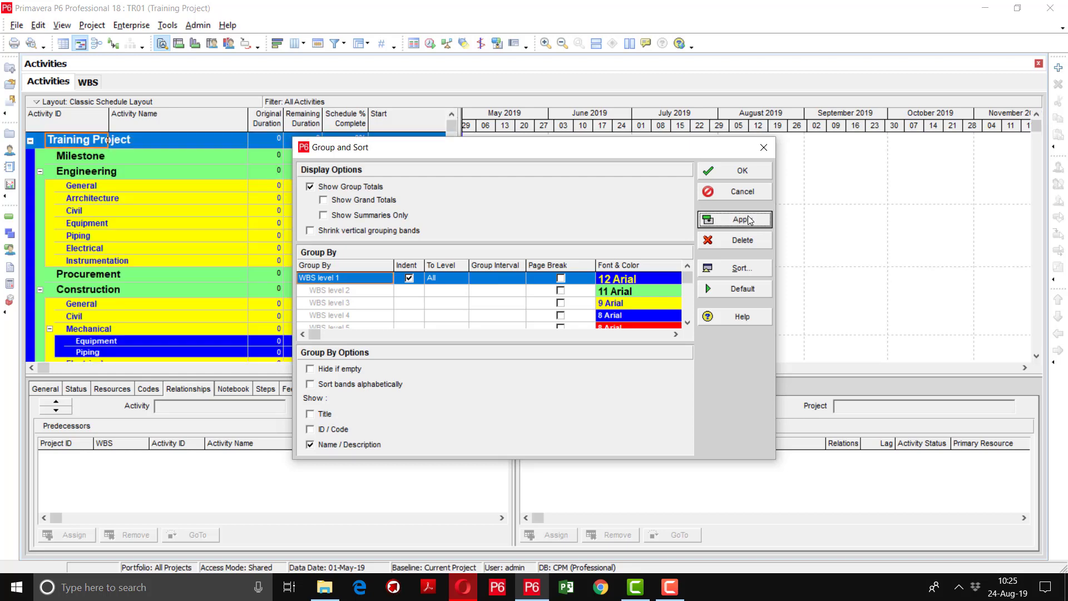
click(742, 170)
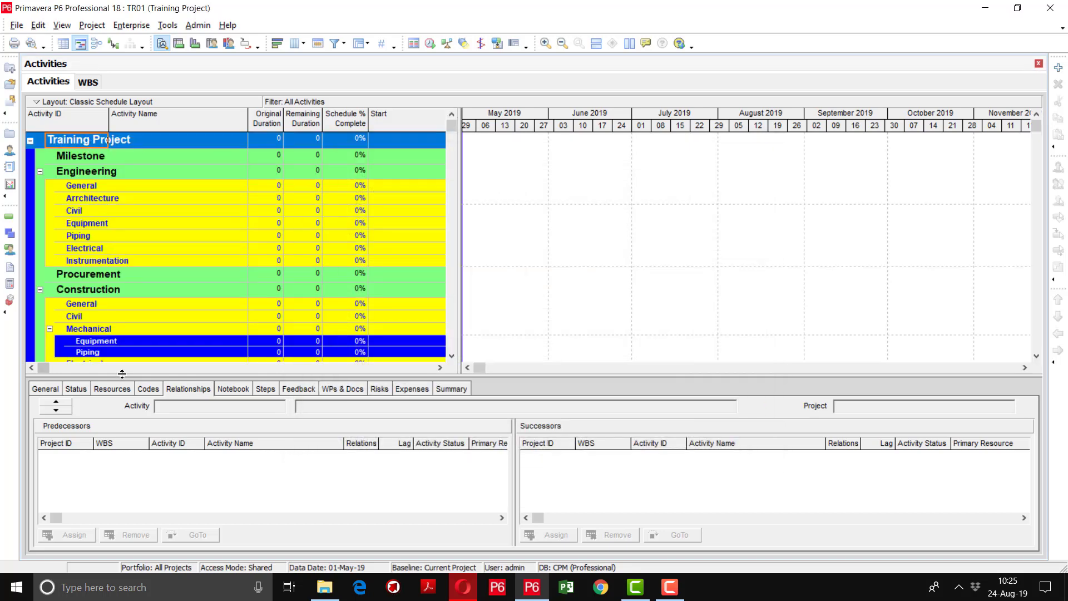
drag(123, 432, 132, 495)
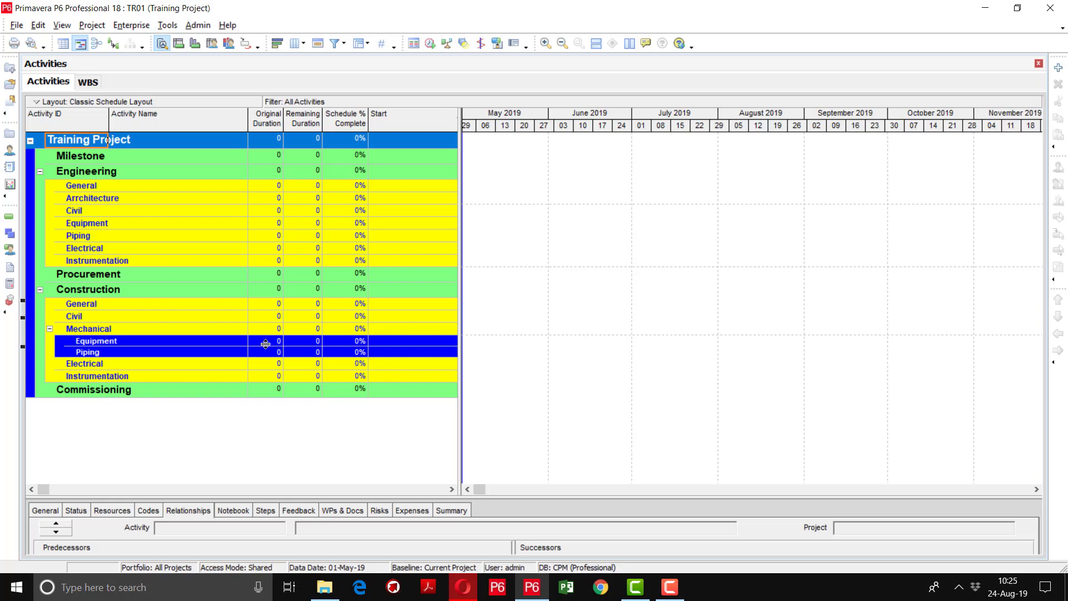
drag(271, 497, 294, 430)
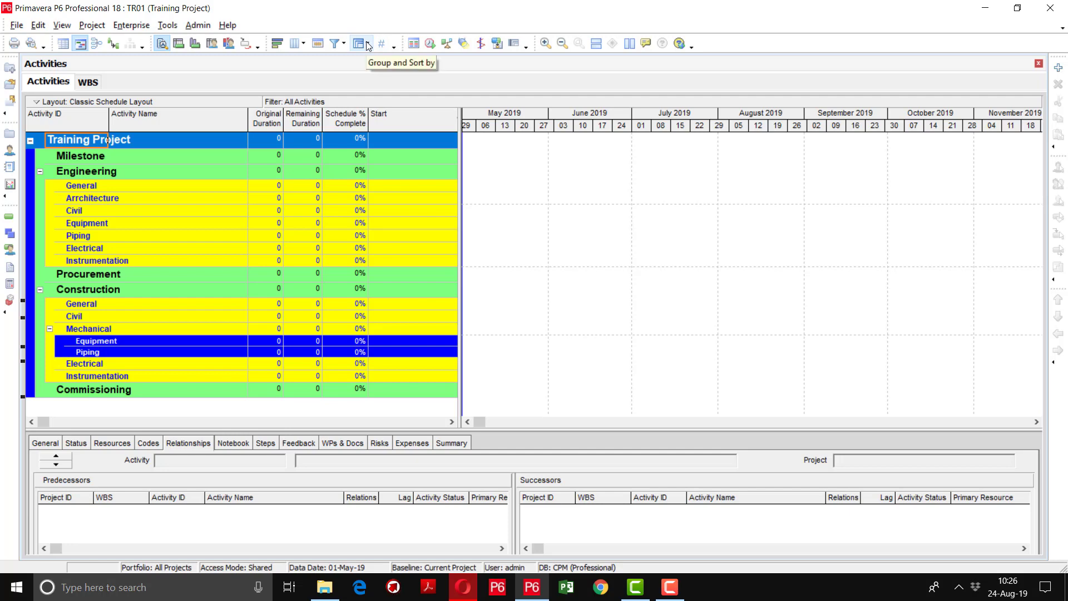
click(360, 44)
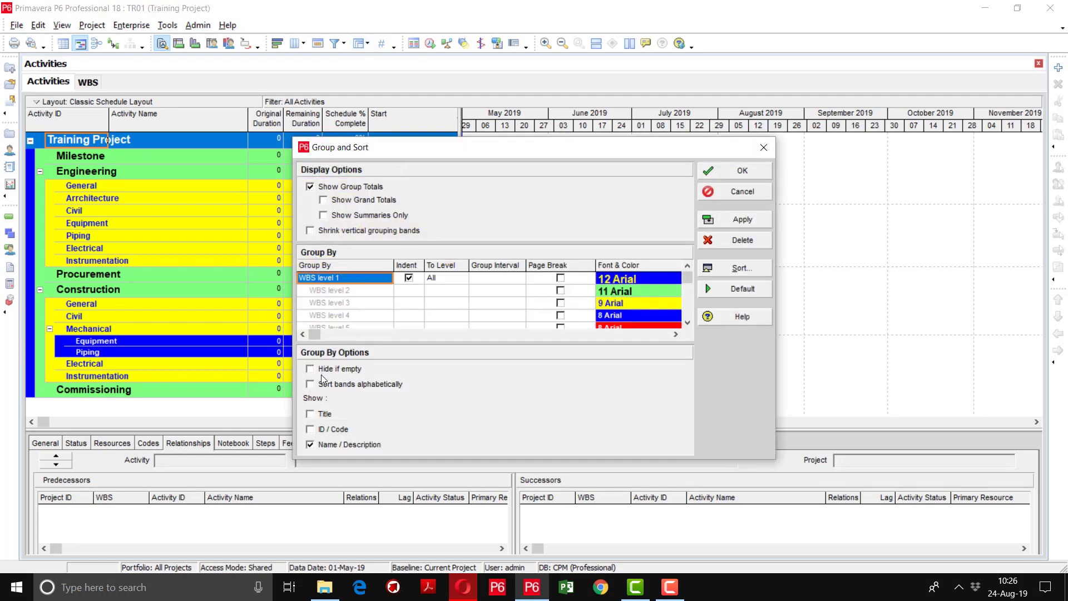
click(327, 370)
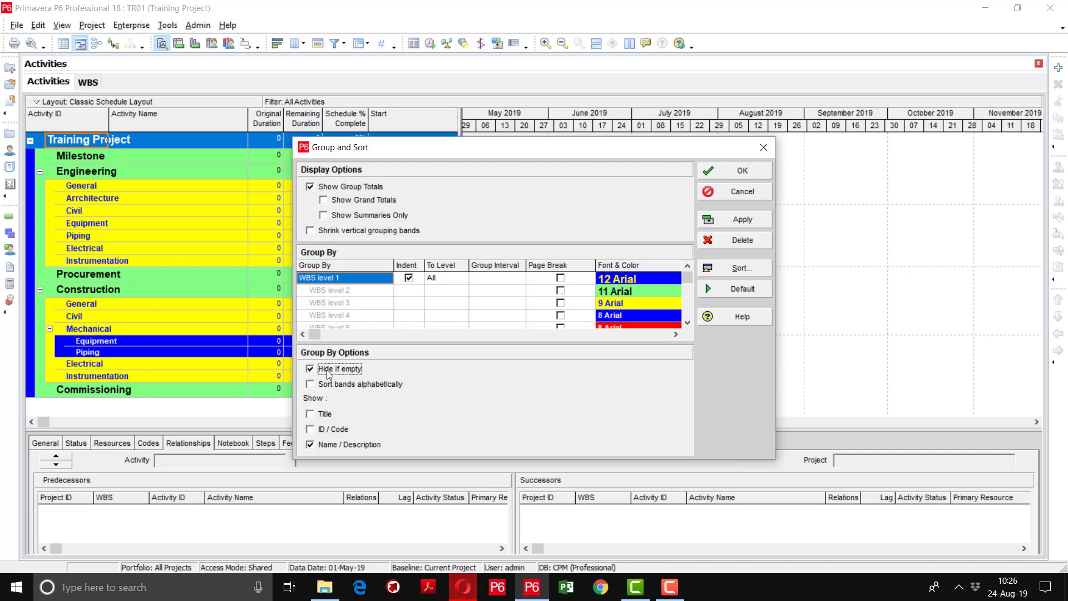
click(740, 228)
click(740, 227)
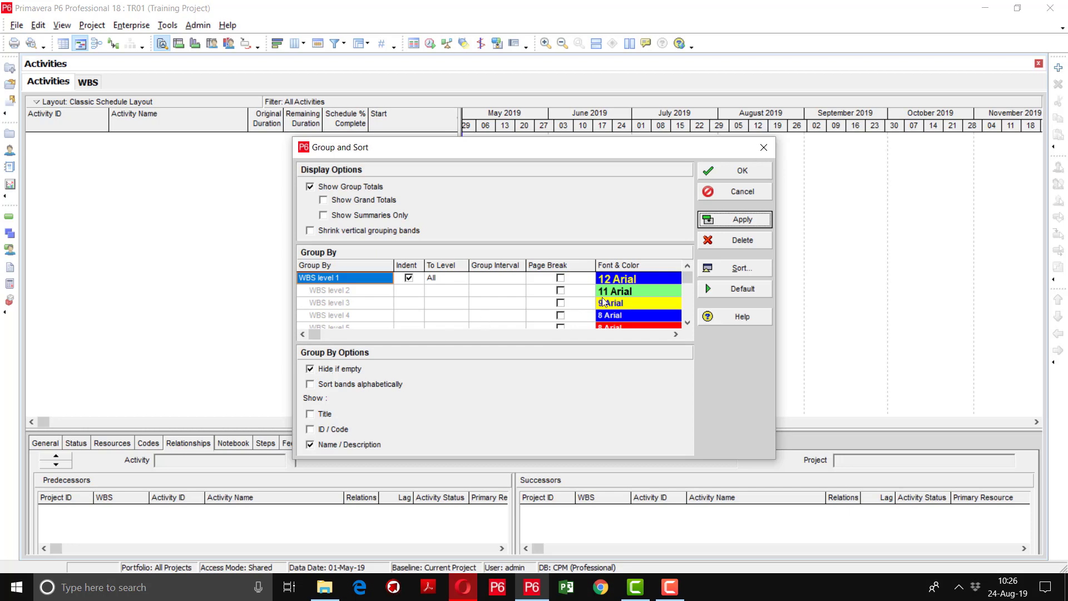
click(316, 370)
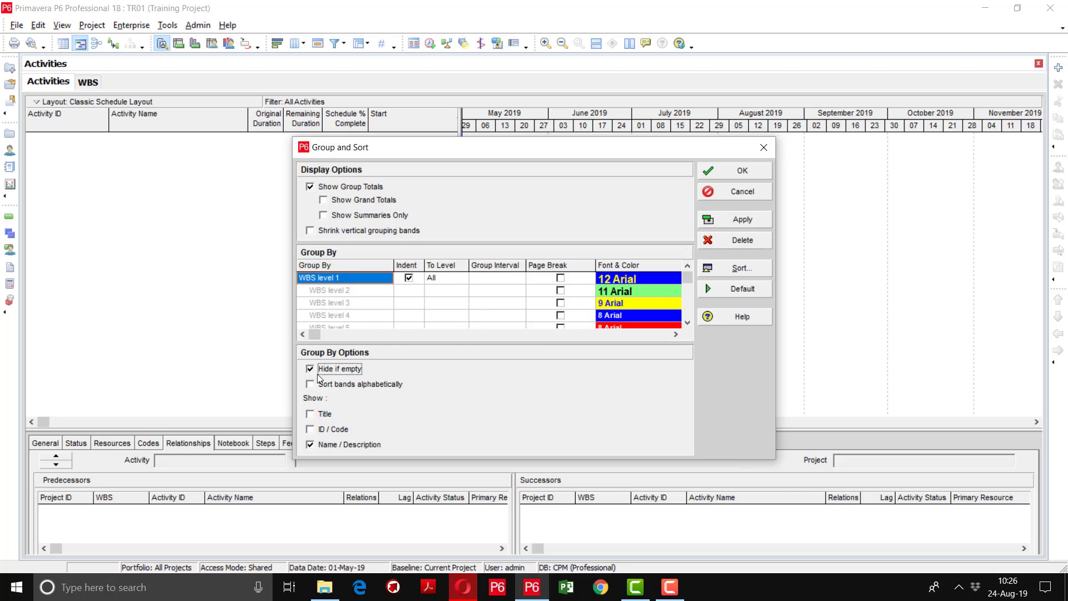
click(744, 221)
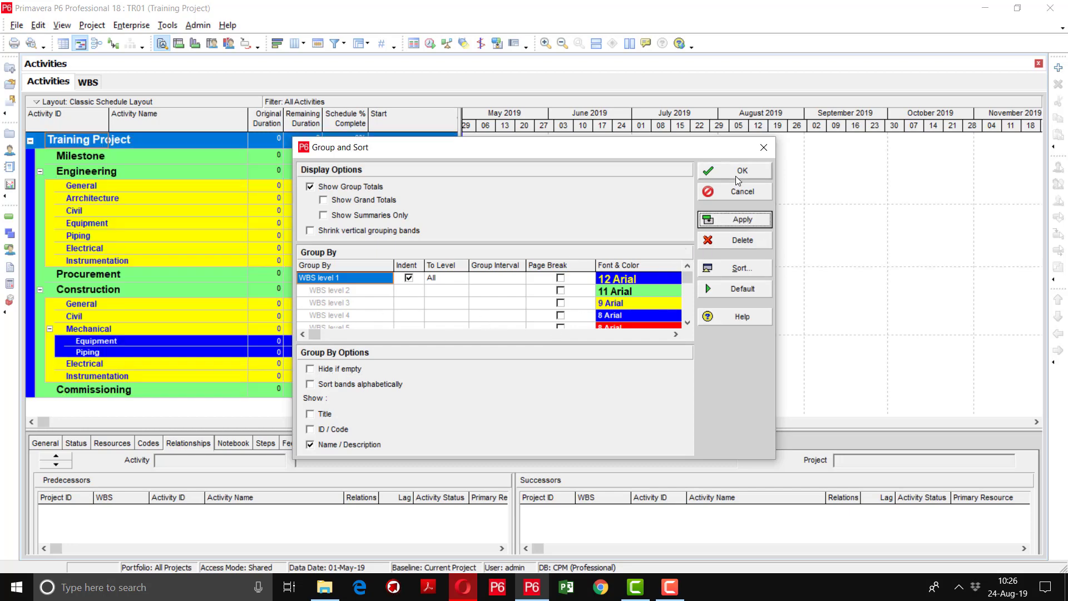
click(736, 176)
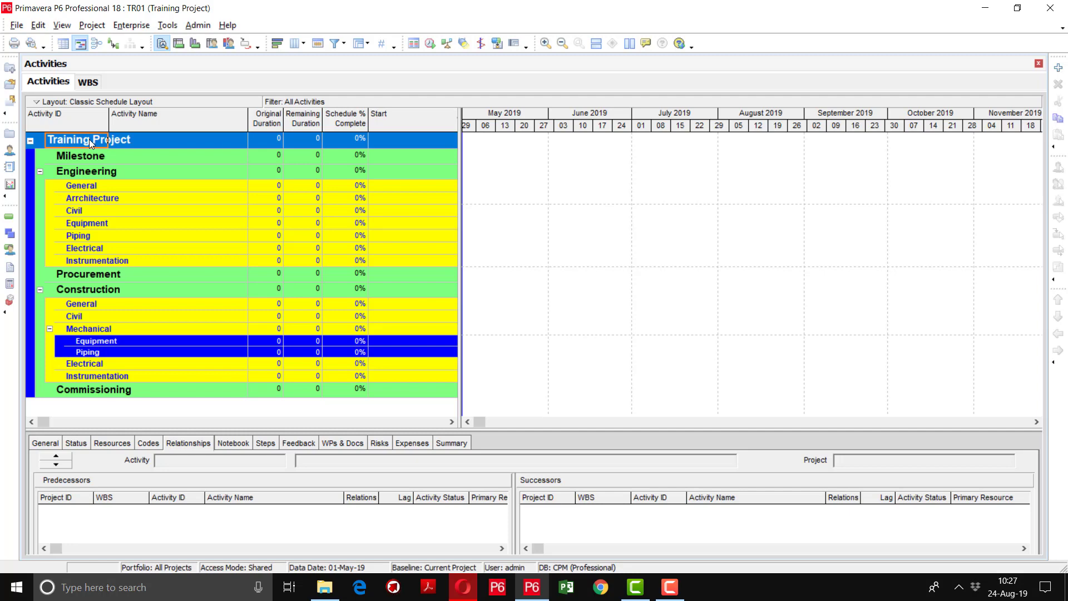
Collapse all bands to the Training Project band and widen the Activity ID column
right_click(89, 139)
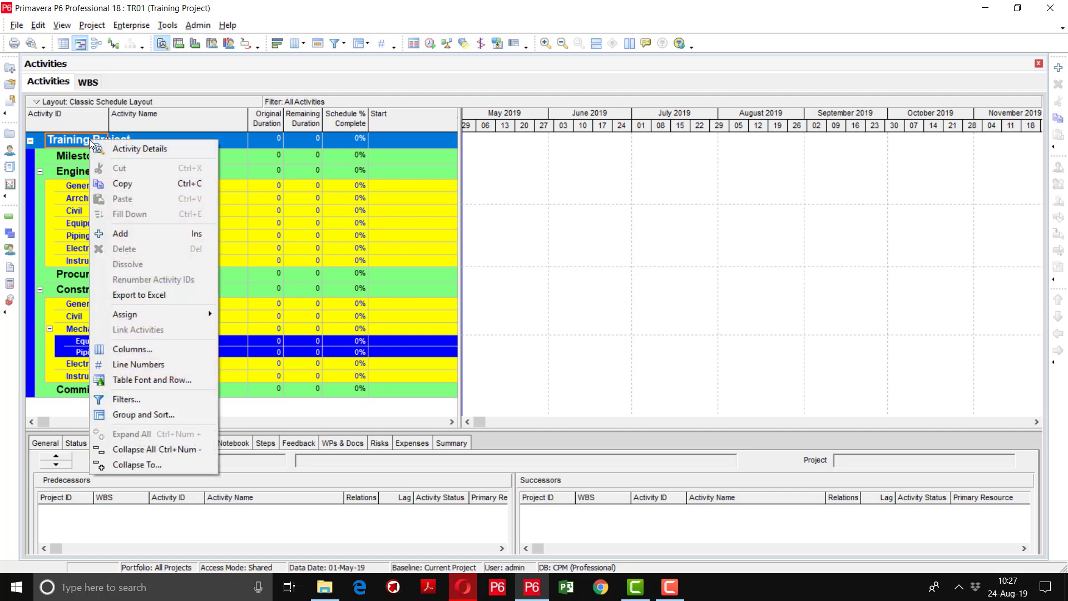
click(120, 449)
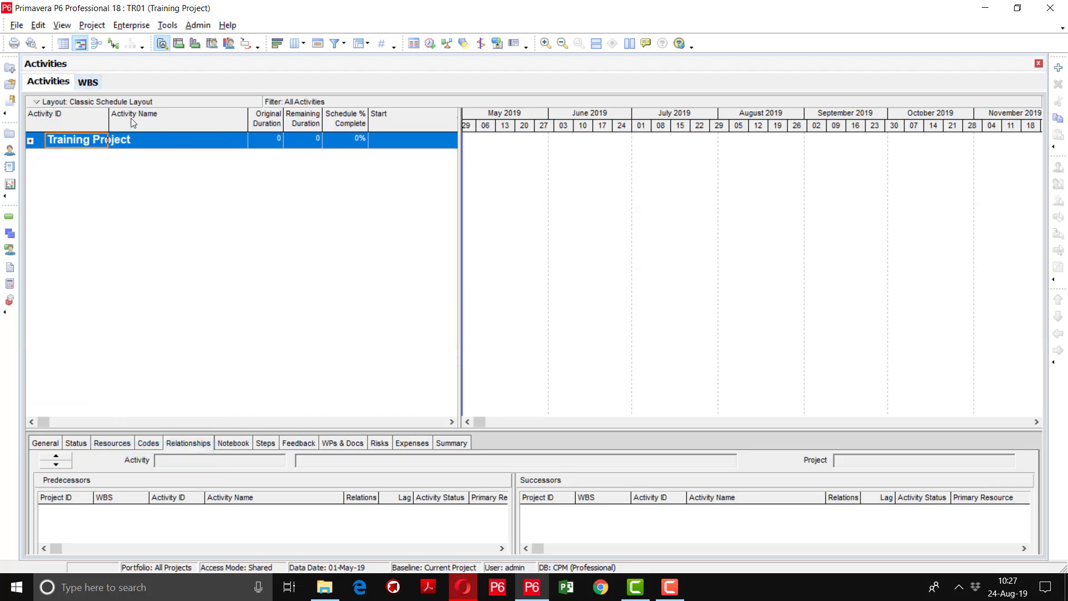
drag(109, 119, 144, 118)
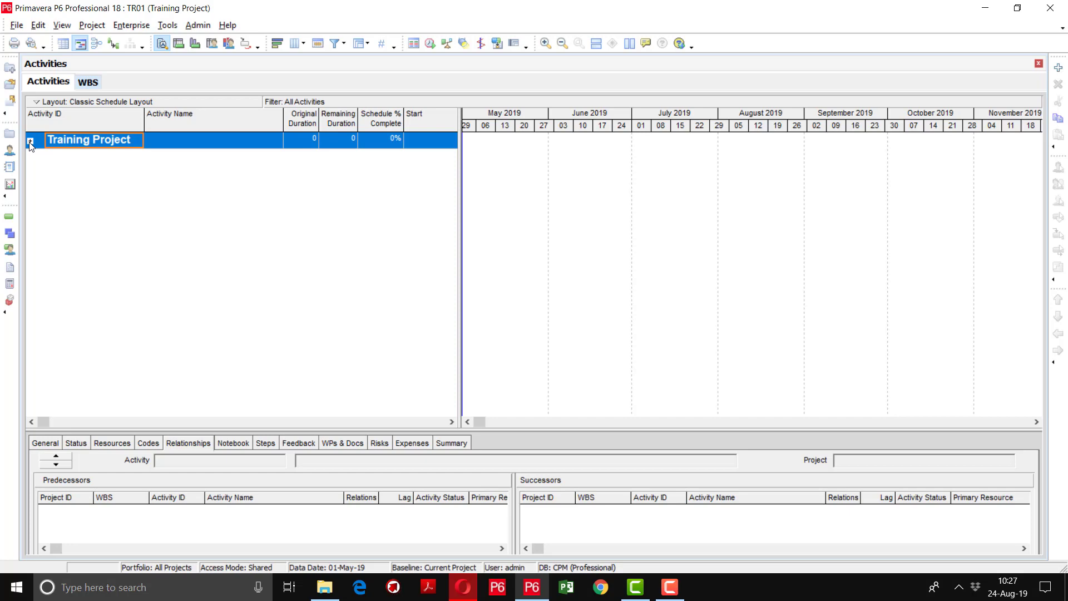
Expand Training Project to show Milestone, Engineering, Procurement, Construction and Commissioning
click(31, 141)
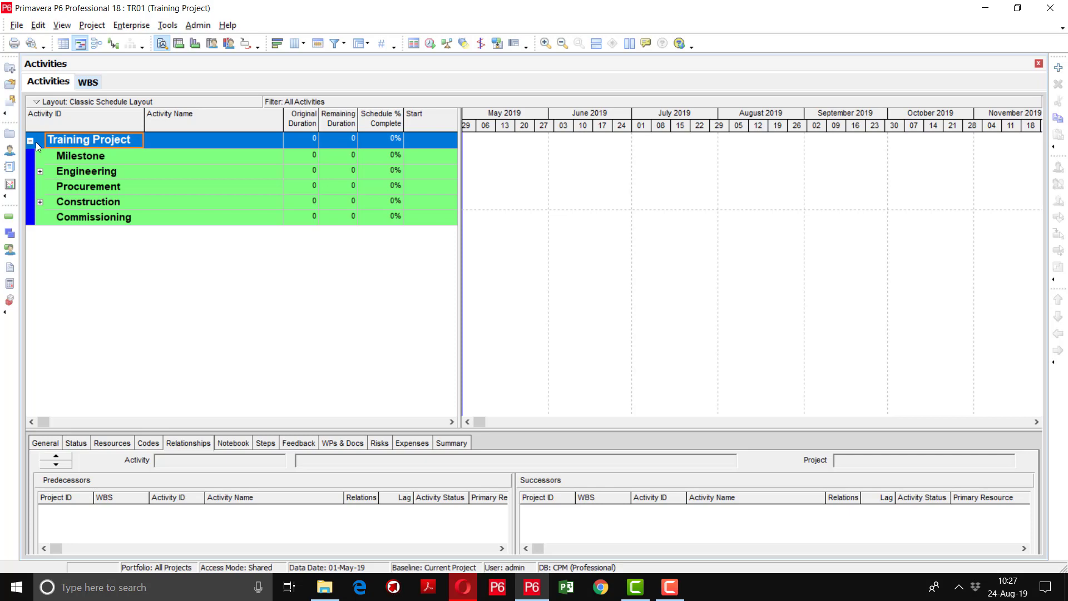
click(31, 141)
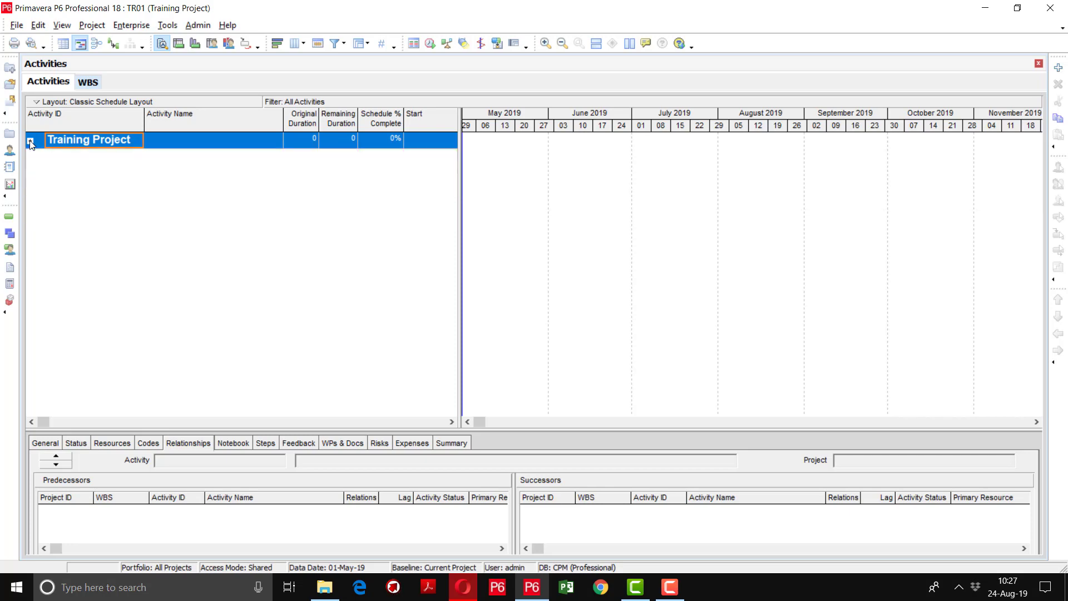
click(30, 141)
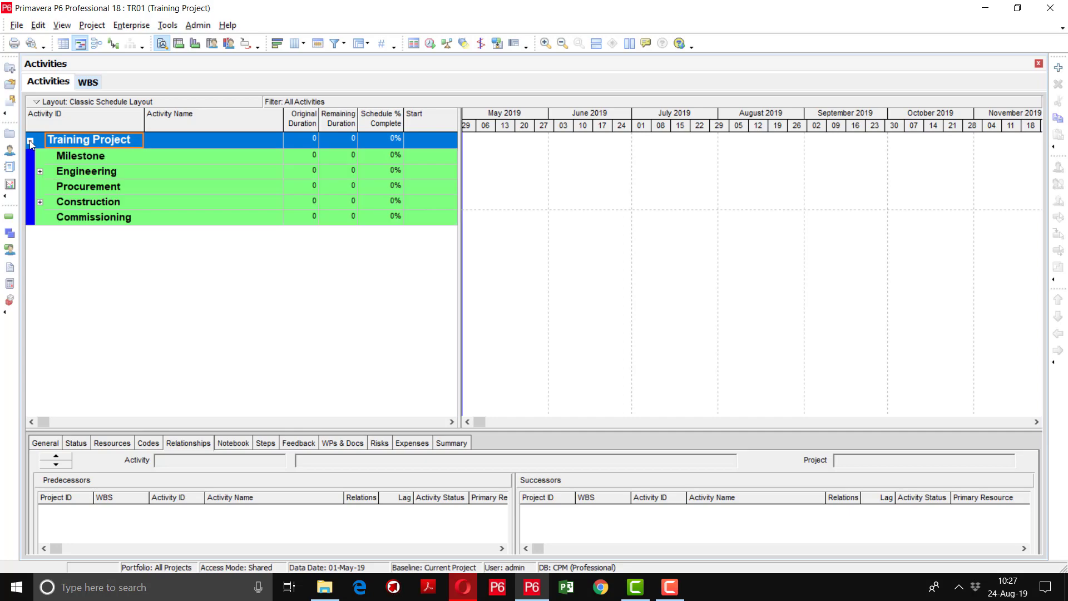
right_click(105, 140)
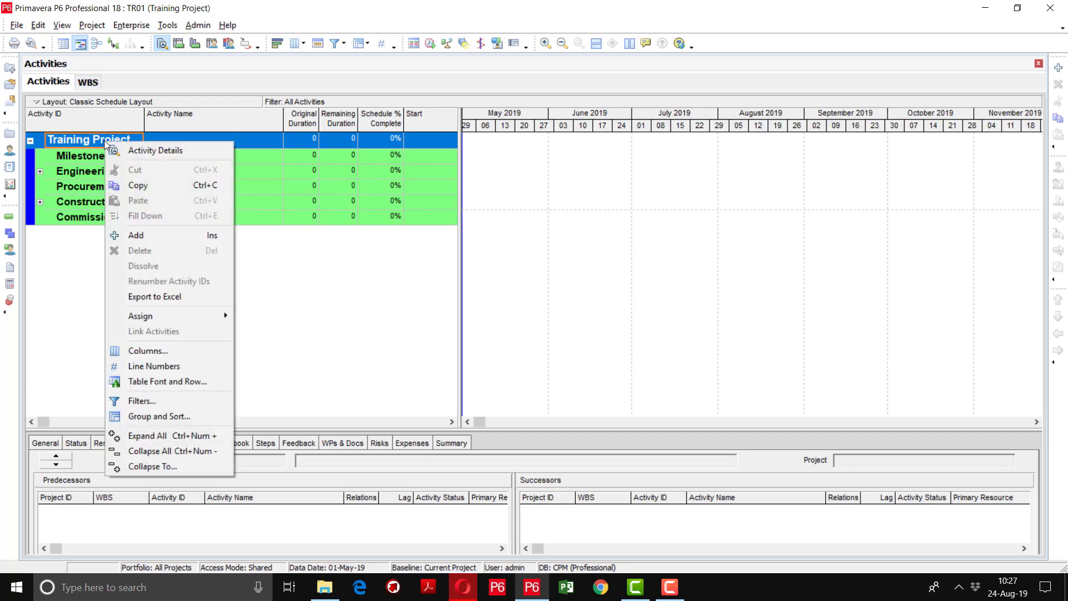
click(152, 466)
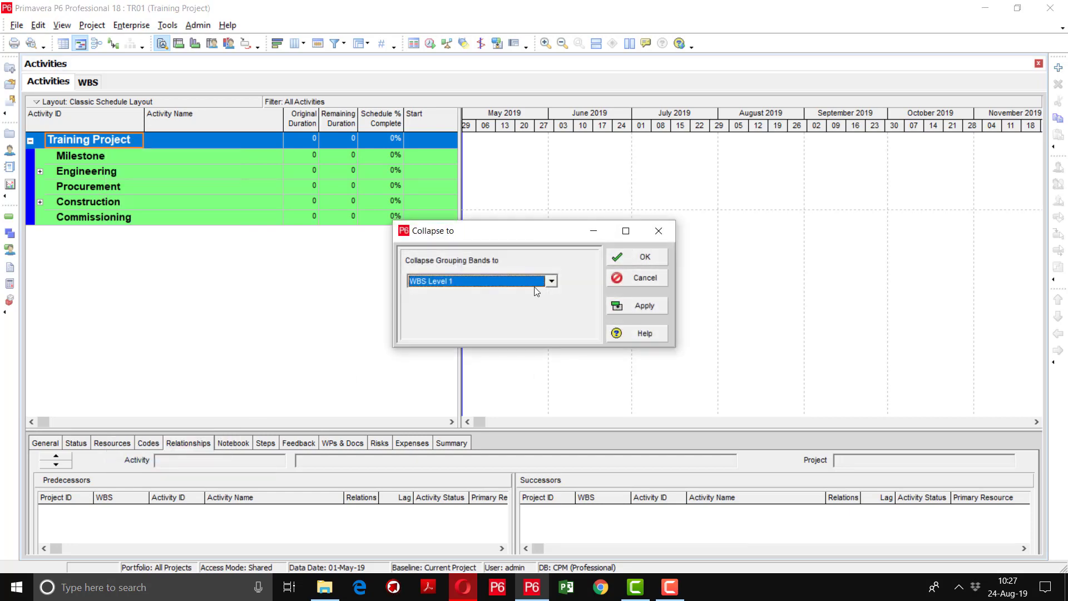
click(542, 281)
click(512, 309)
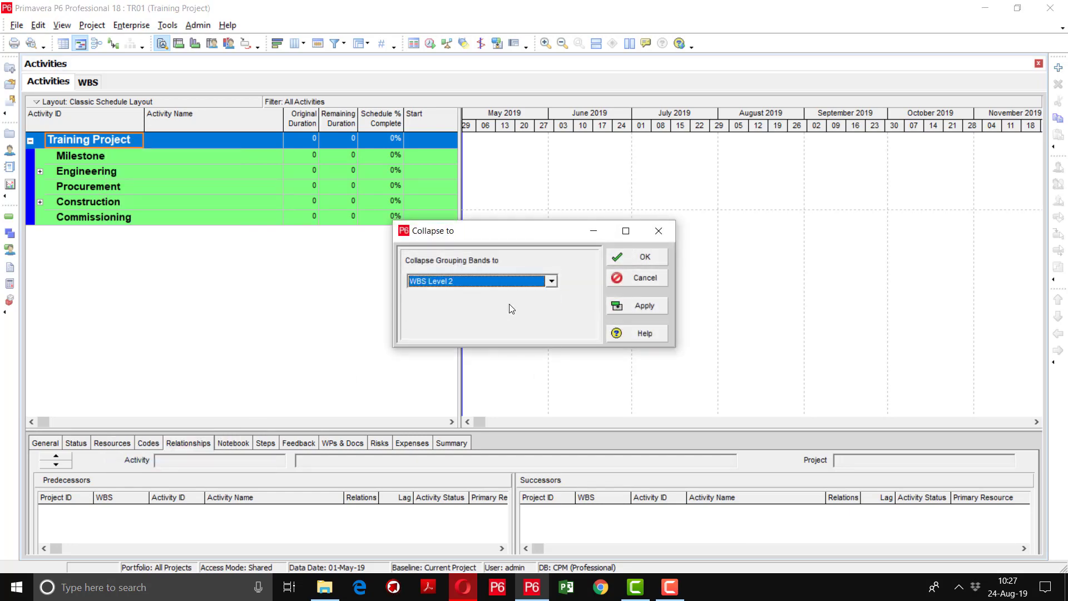
click(633, 306)
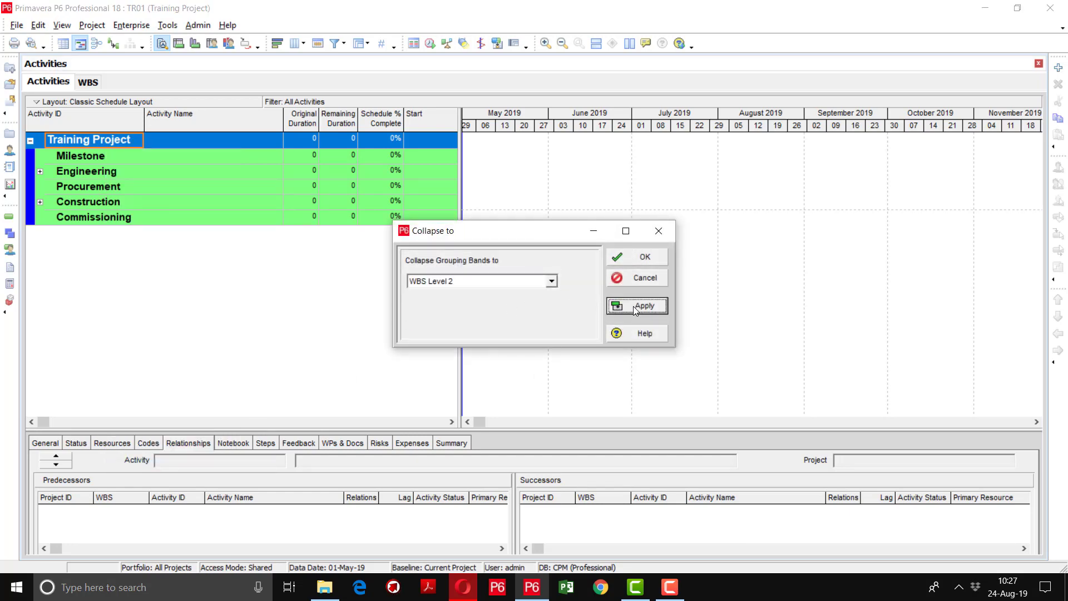
click(647, 256)
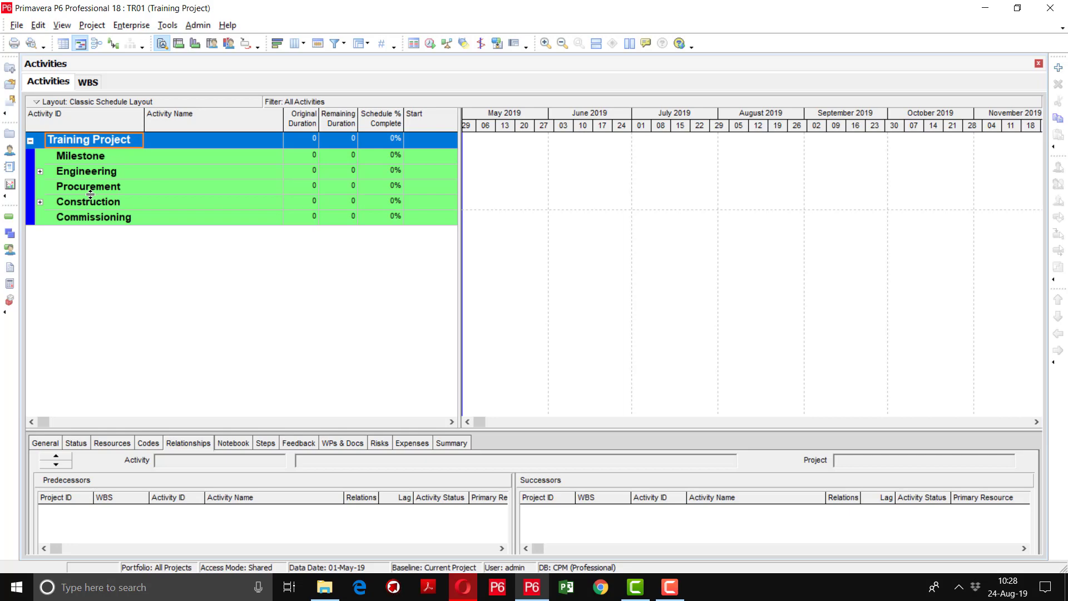
Expand Engineering, Construction and Mechanical, then select the Training Project row for its menu
click(41, 172)
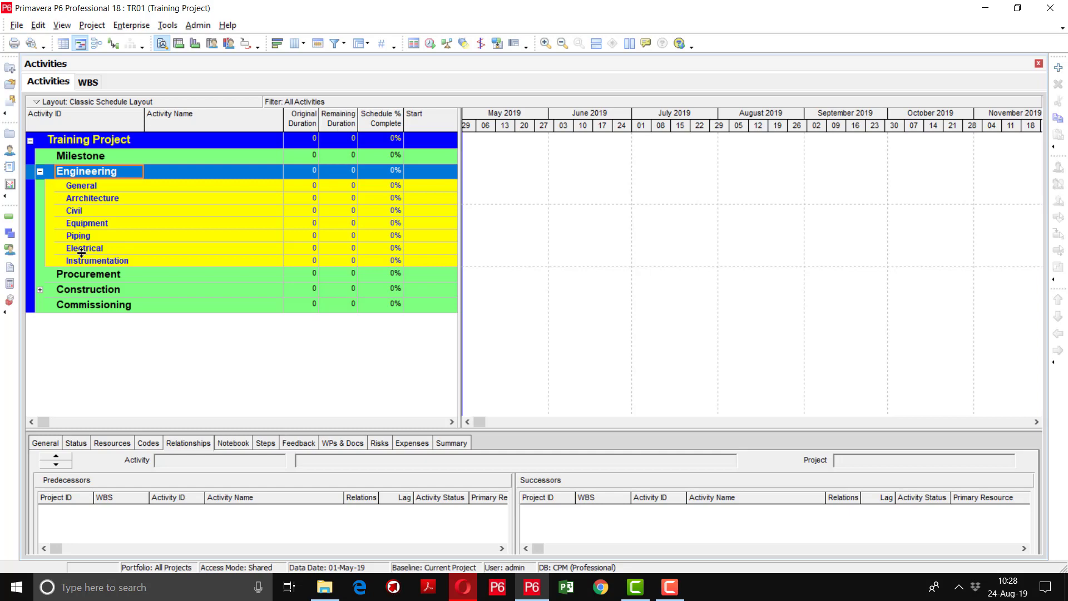
click(40, 290)
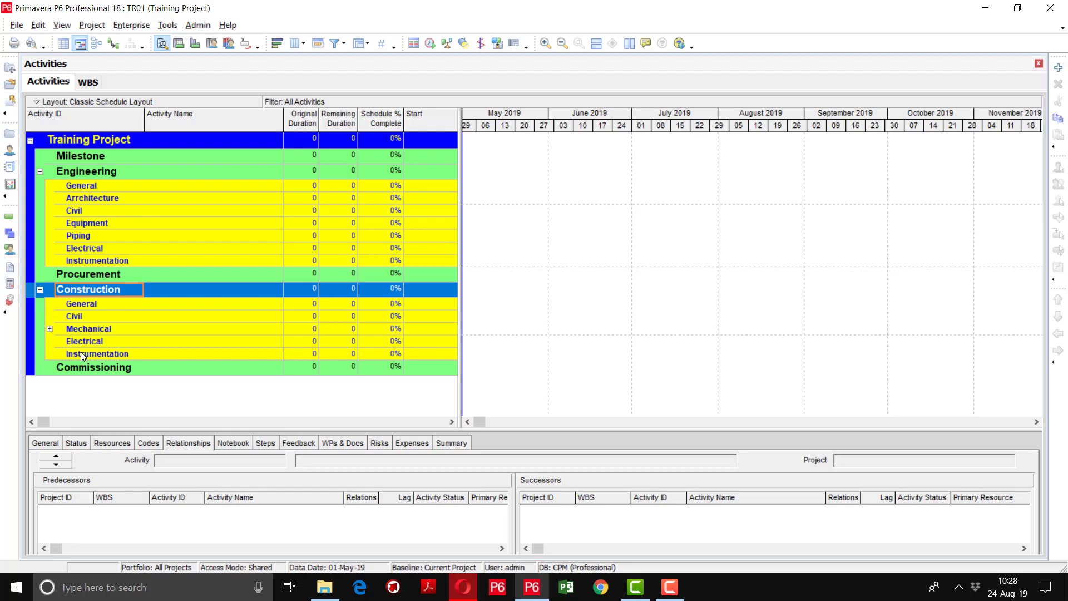
click(49, 329)
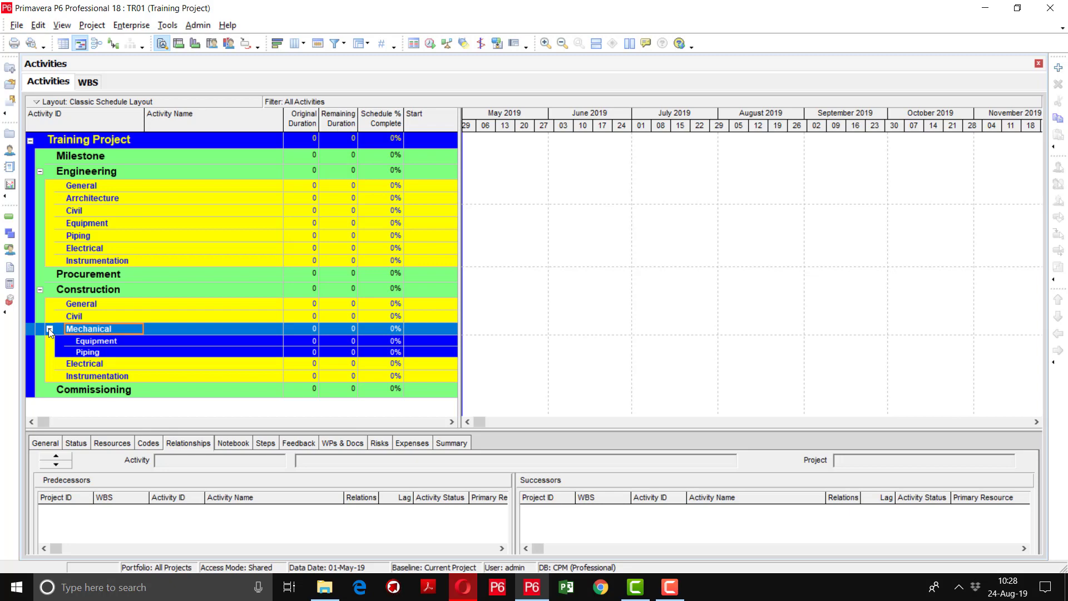
click(129, 143)
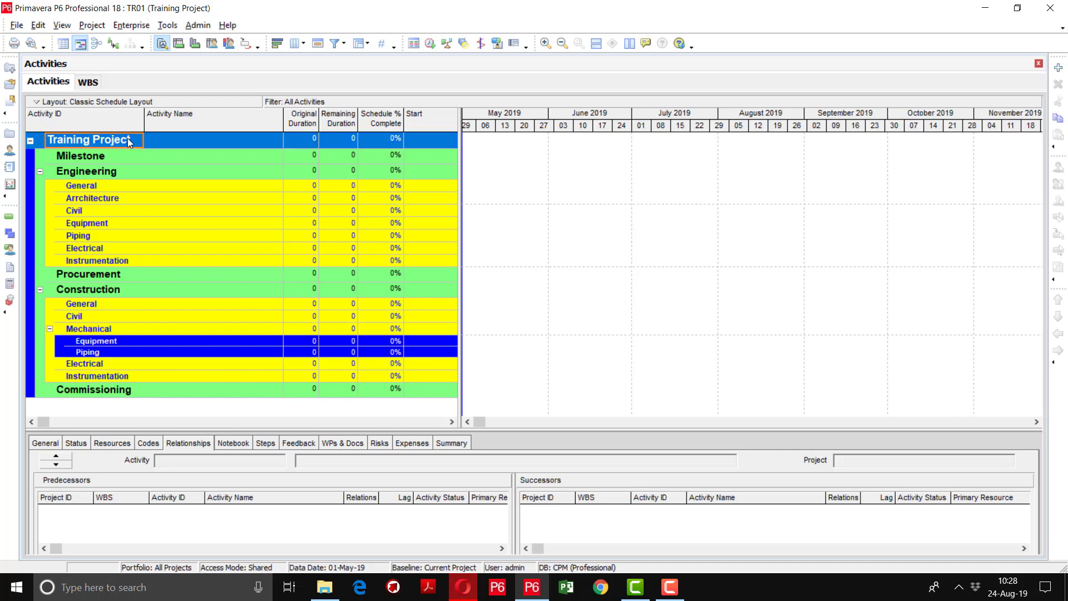
right_click(128, 141)
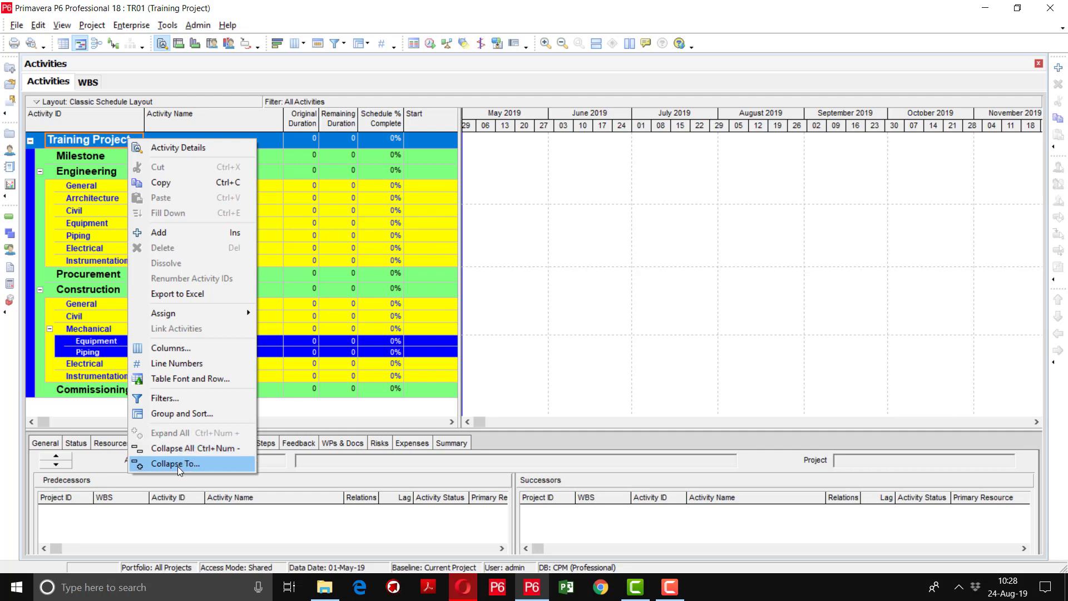
click(178, 466)
click(552, 281)
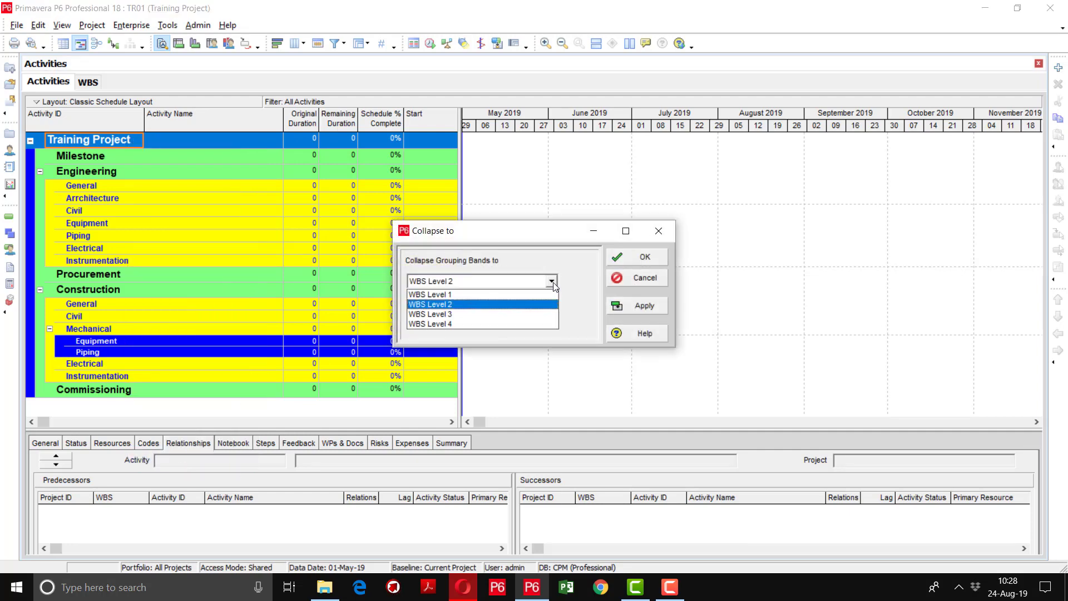
click(517, 325)
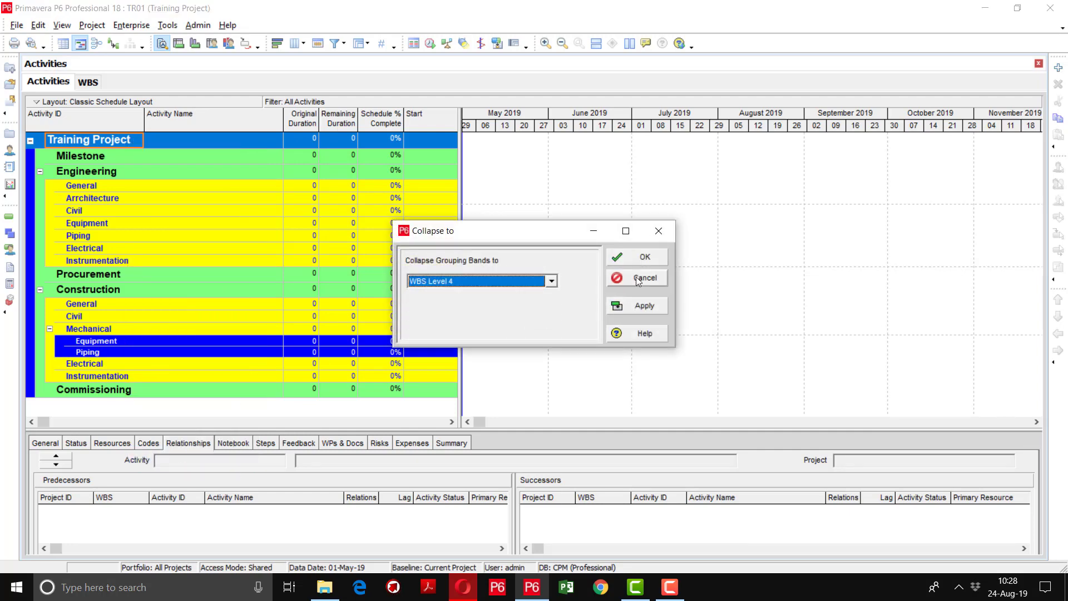
click(637, 307)
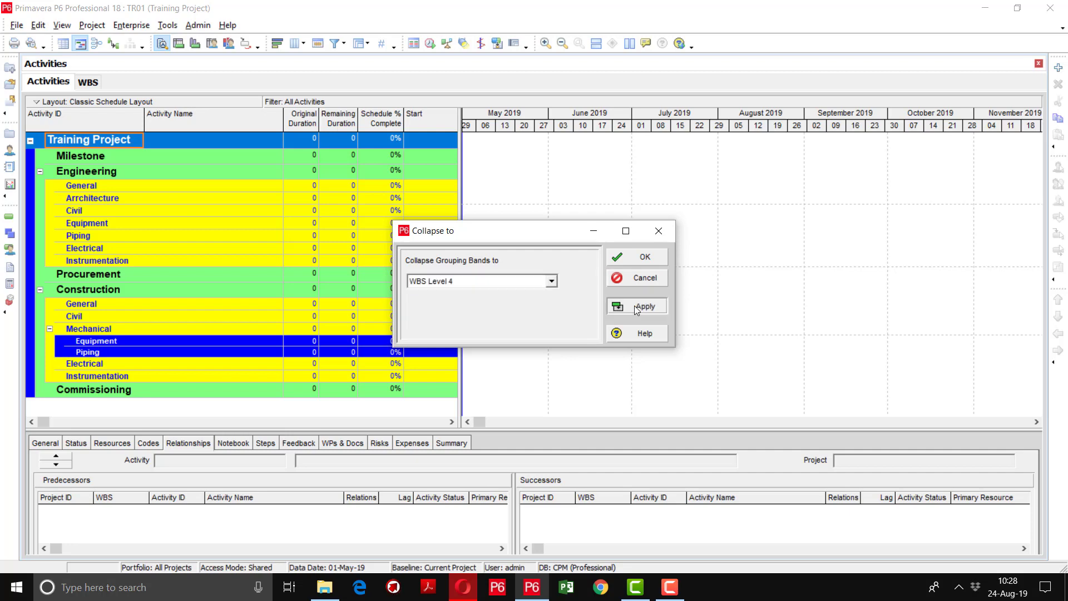
click(624, 260)
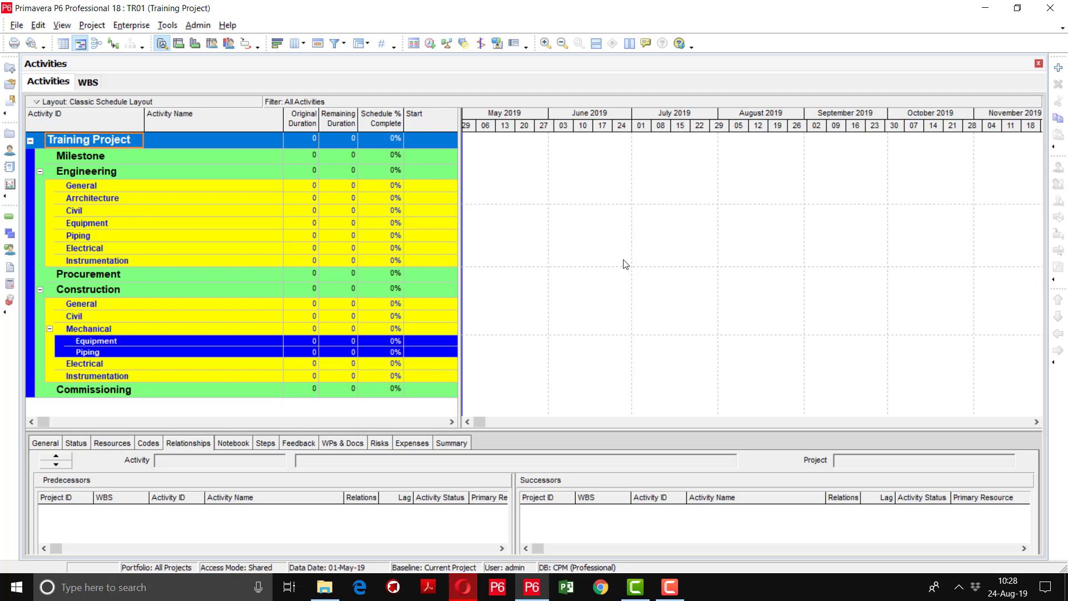
Drag the table/Gantt splitter right to reveal the Finish and Resources columns
click(99, 187)
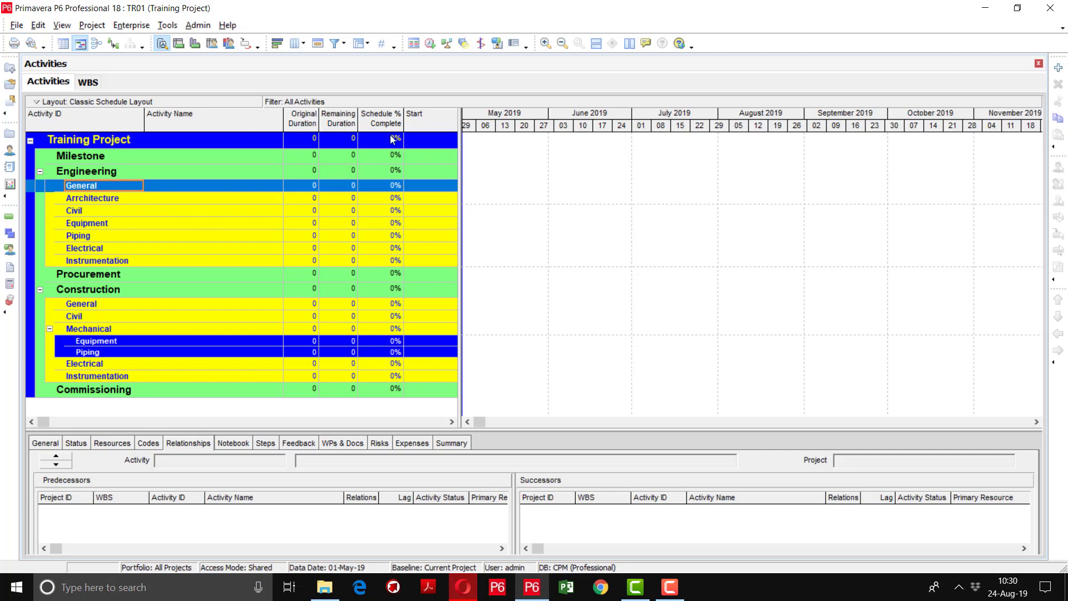
click(458, 159)
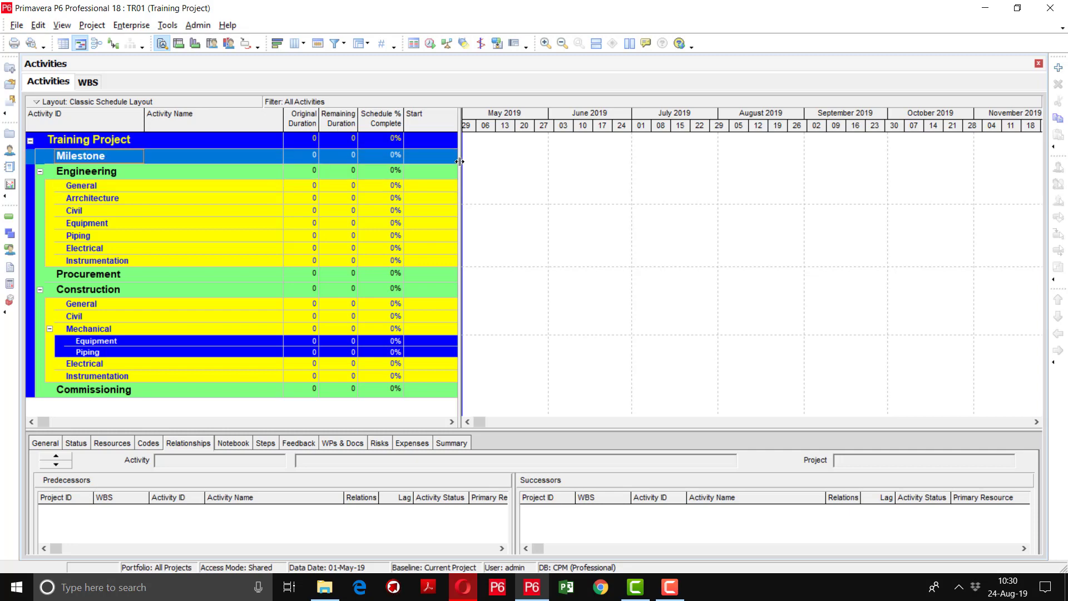
drag(460, 161, 664, 199)
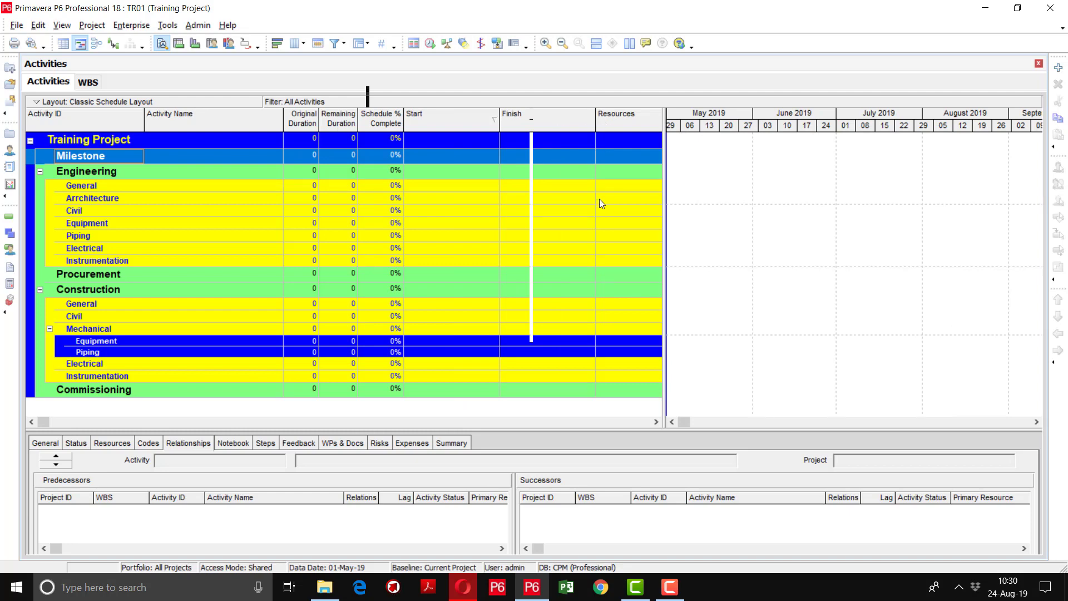
Open the Columns settings and locate Remaining Duration, Total Float and Schedule % Complete
right_click(428, 120)
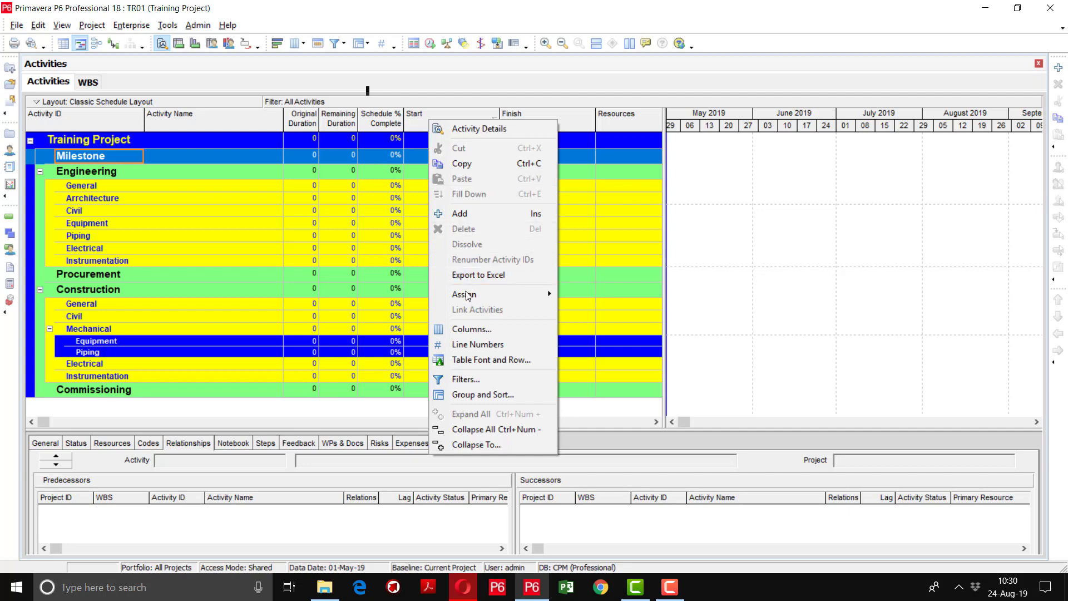
click(467, 328)
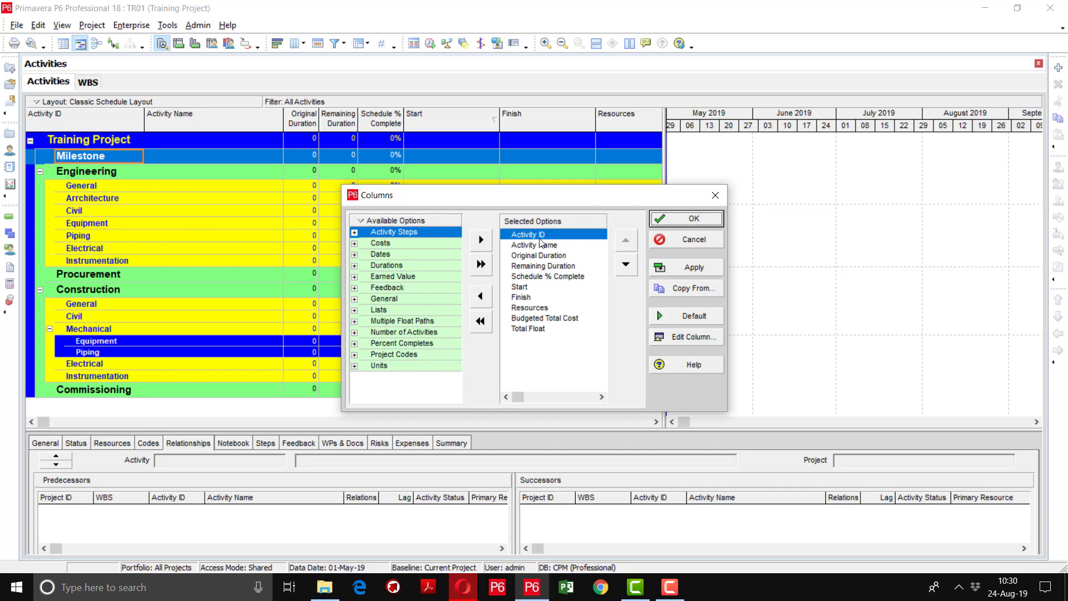
click(669, 587)
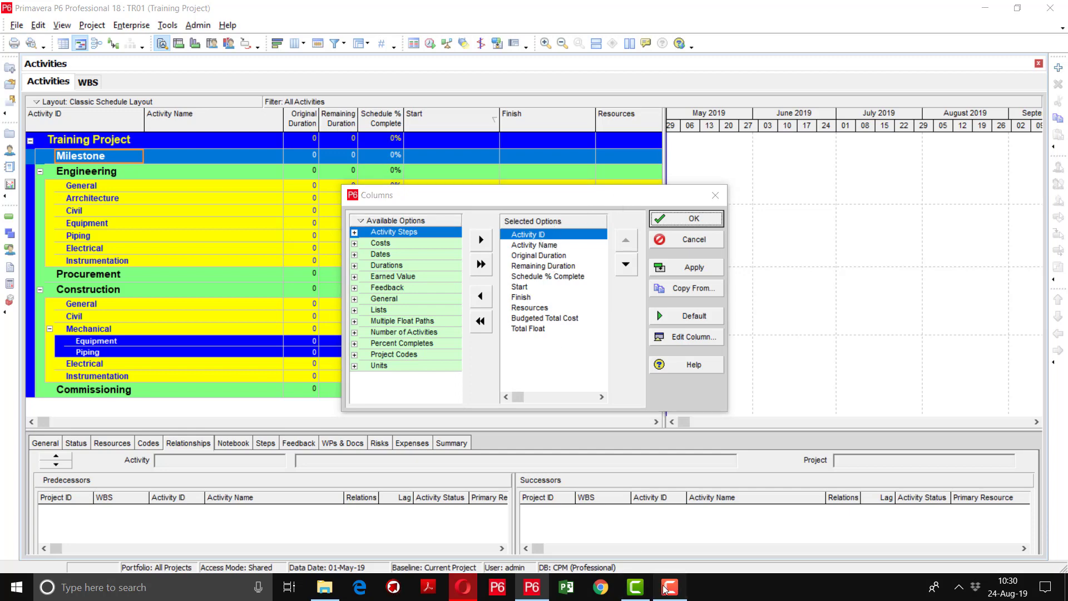
click(1010, 534)
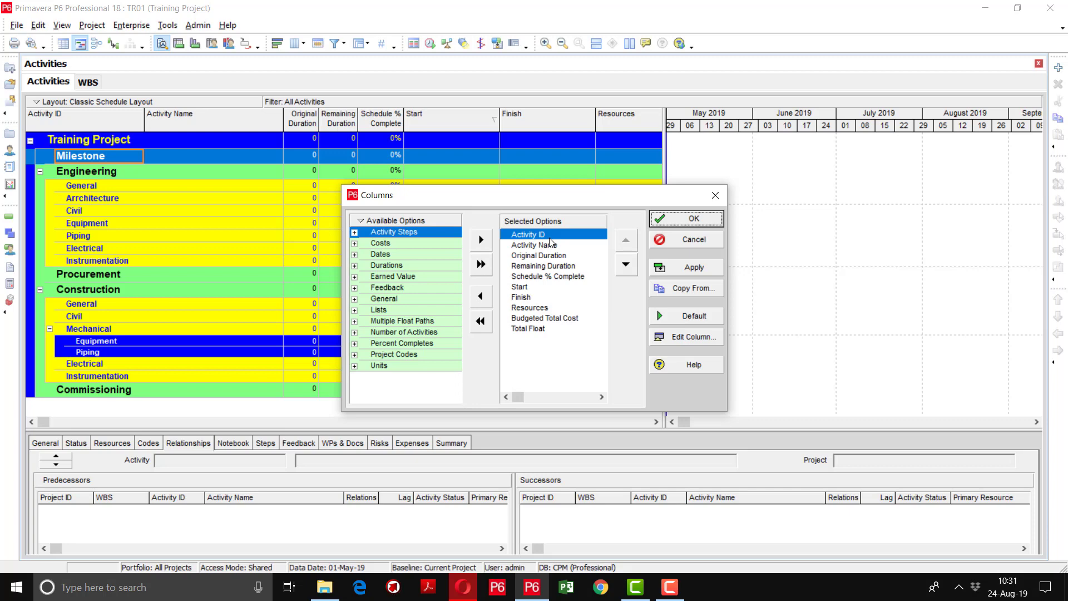
click(535, 268)
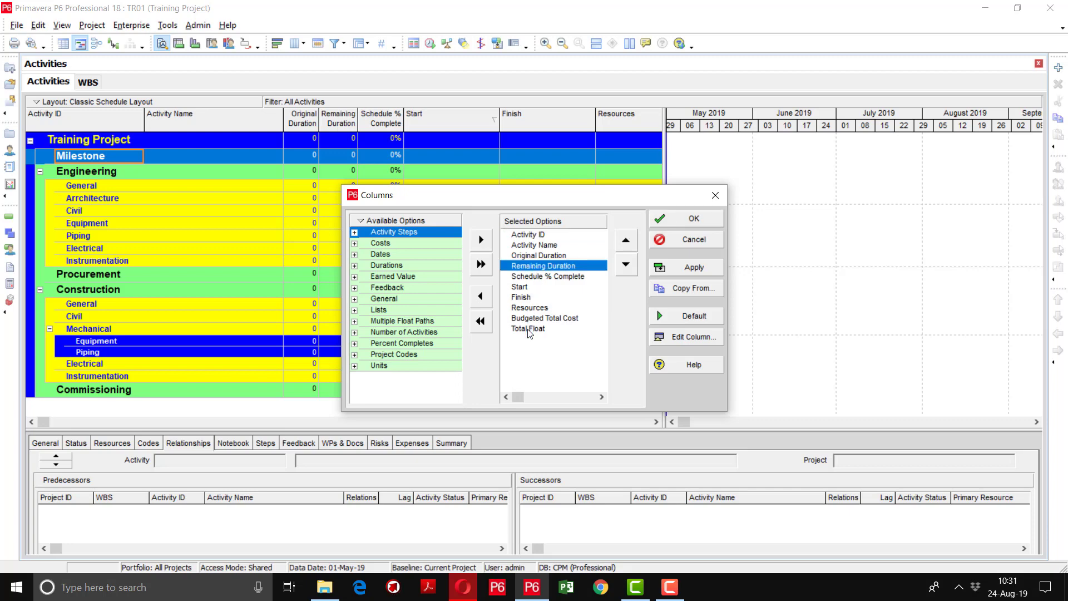
click(529, 330)
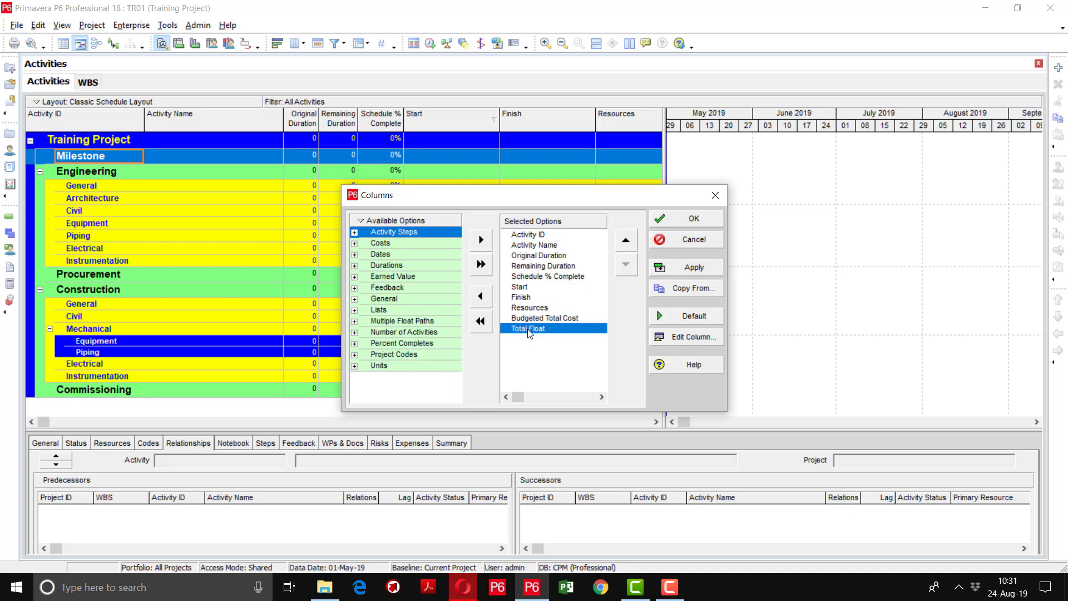
click(557, 274)
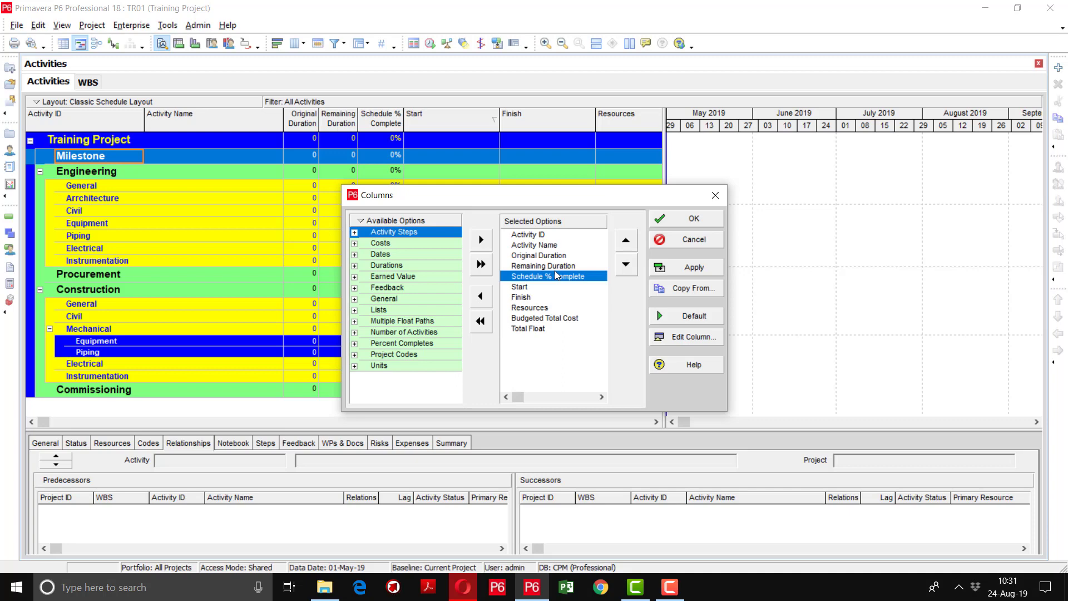
click(567, 265)
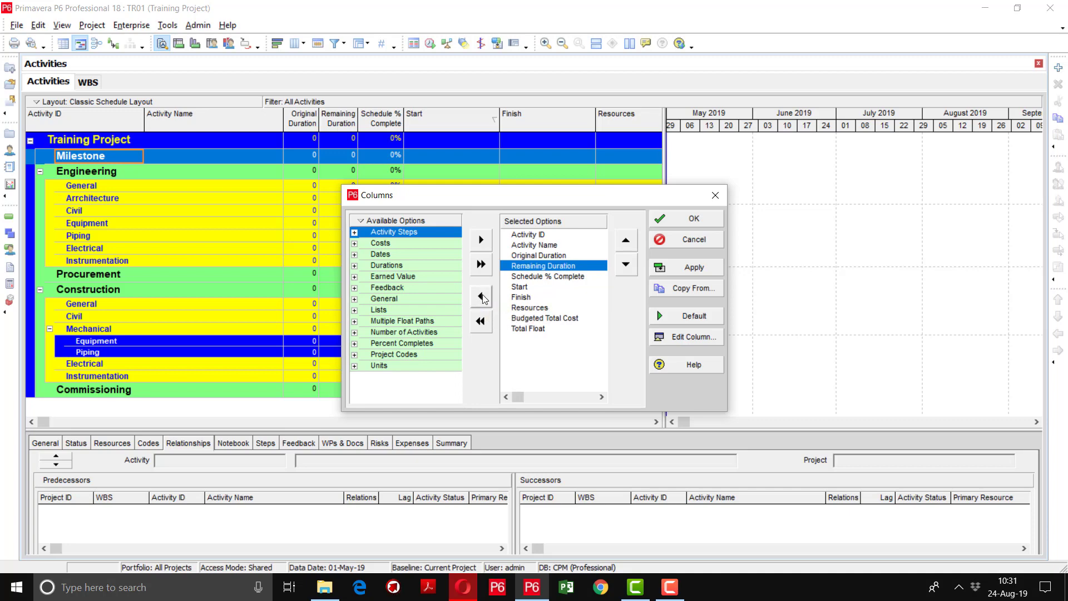
Remove Remaining Duration, Schedule % Complete, Resources, Budgeted Total Cost and Total Float, then apply
click(482, 298)
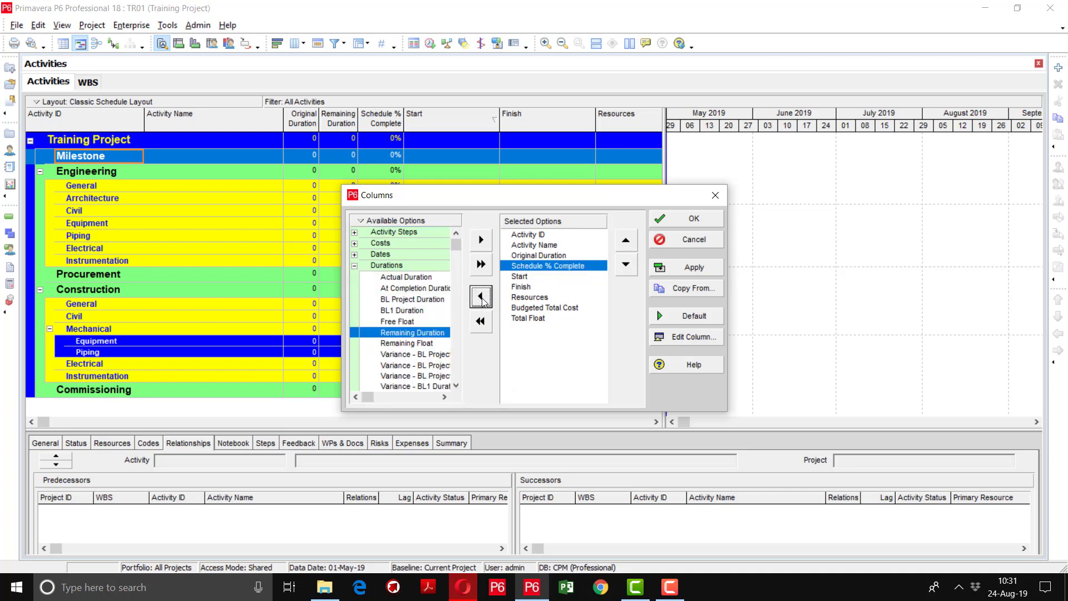
click(558, 267)
drag(525, 269, 393, 303)
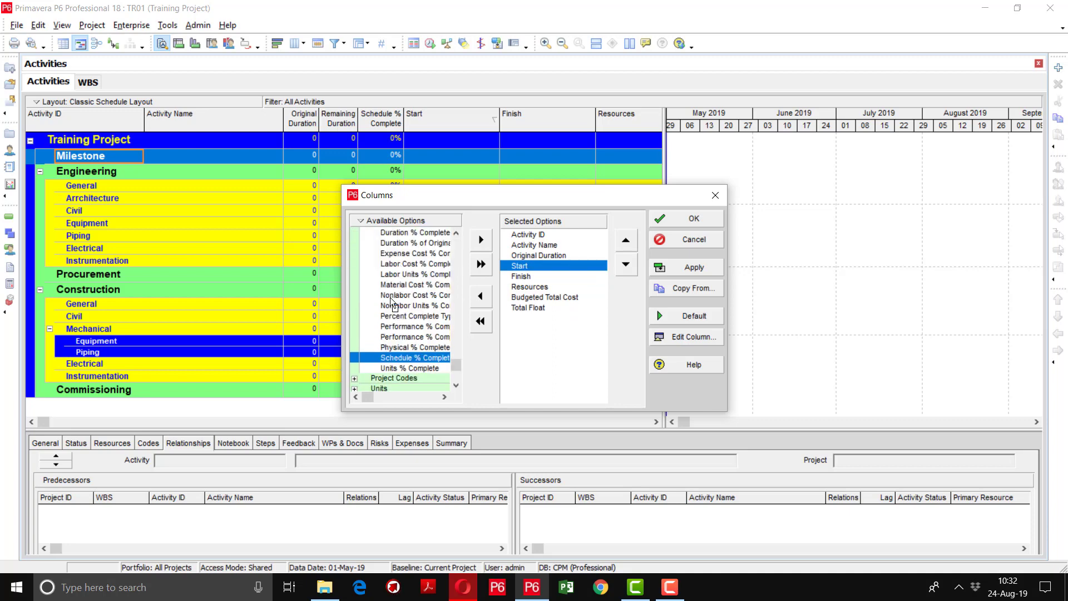
drag(541, 286, 423, 298)
drag(572, 290, 446, 302)
drag(537, 287, 426, 309)
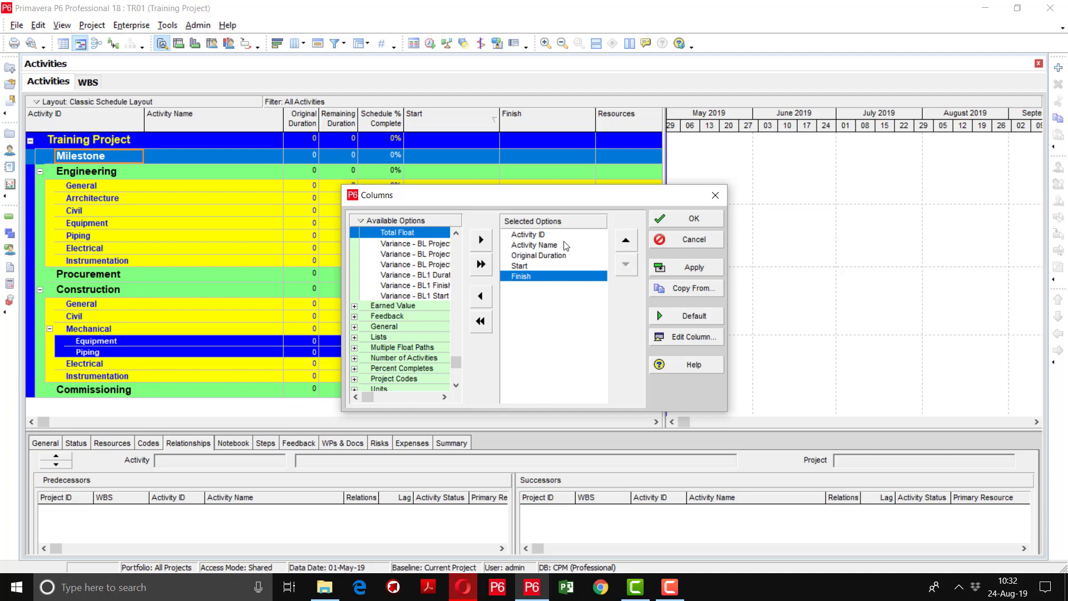
click(691, 270)
click(693, 218)
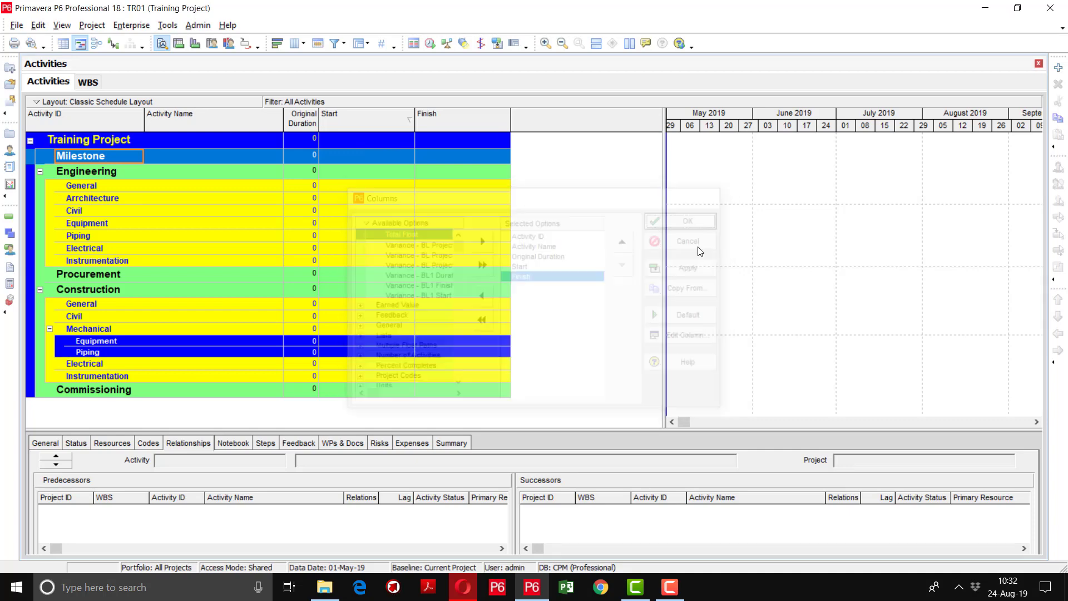
Resize the Gantt splitter and shrink the details pane so every WBS row shows
mouse_move(665, 208)
mouse_down()
mouse_move(558, 201)
mouse_move(659, 213)
mouse_up()
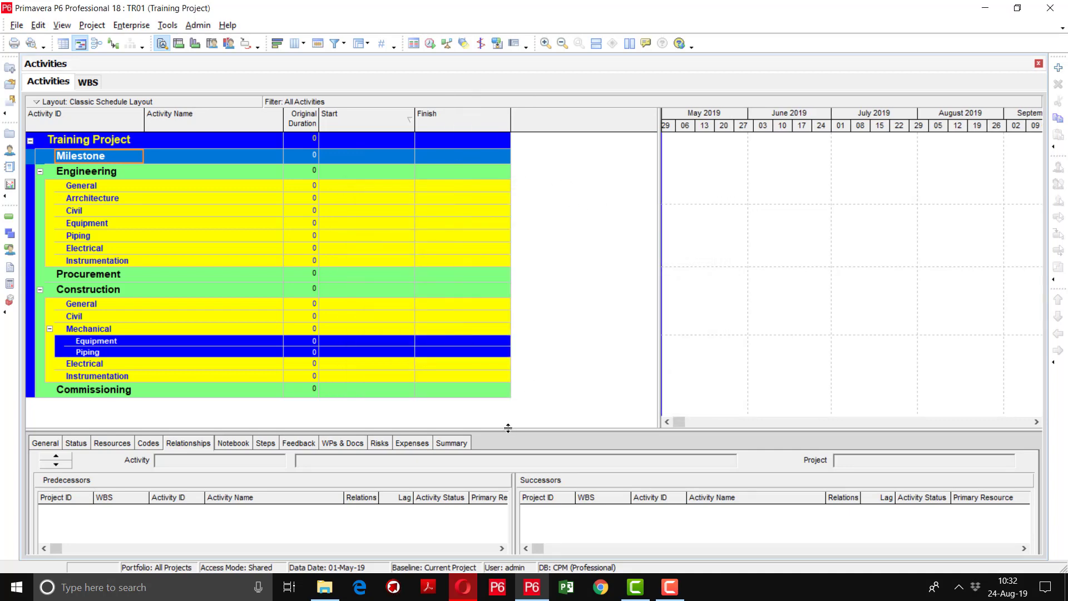
drag(508, 428, 528, 378)
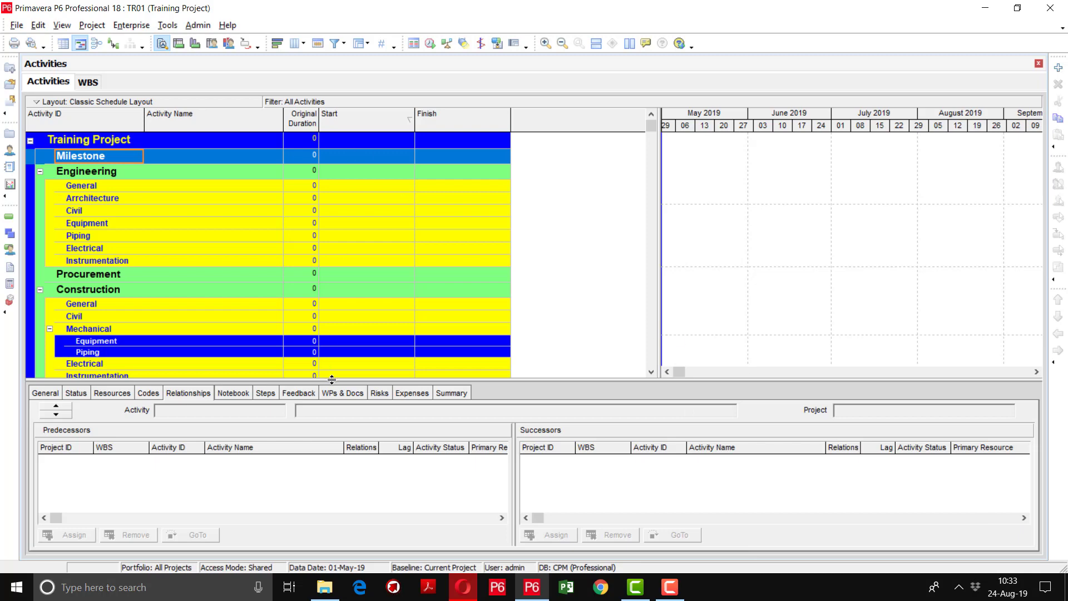
drag(327, 380, 327, 490)
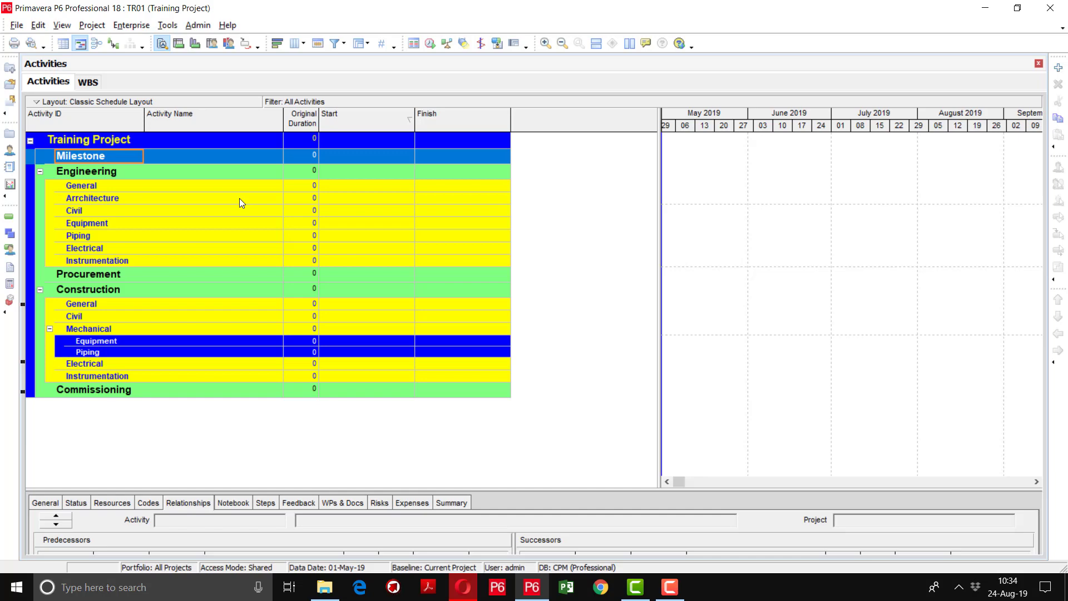
Save the five-column, WBS-grouped layout over Classic Schedule Layout
click(145, 102)
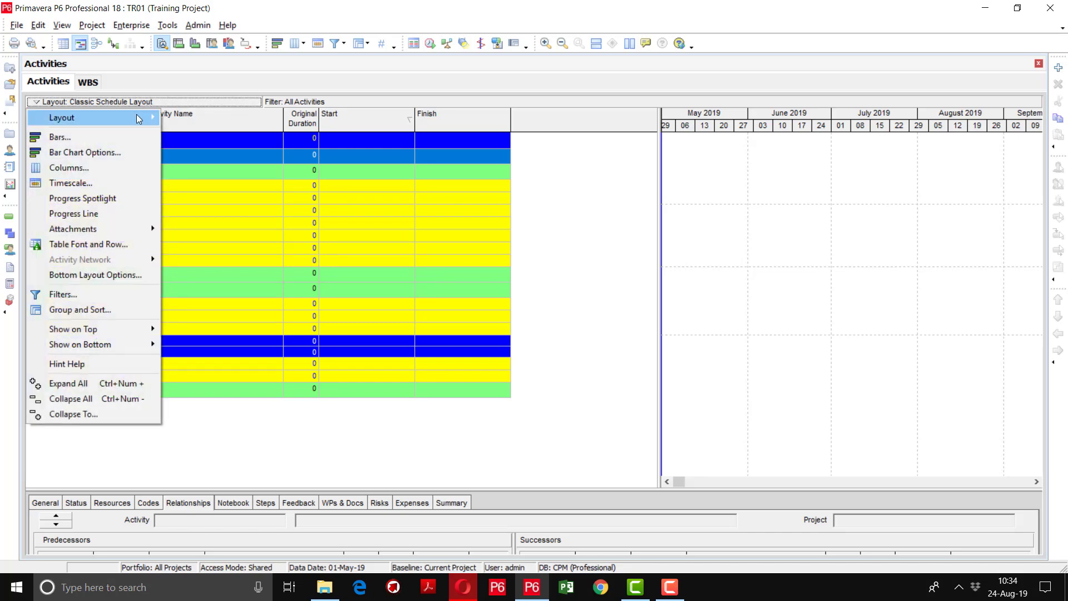
mouse_move(138, 118)
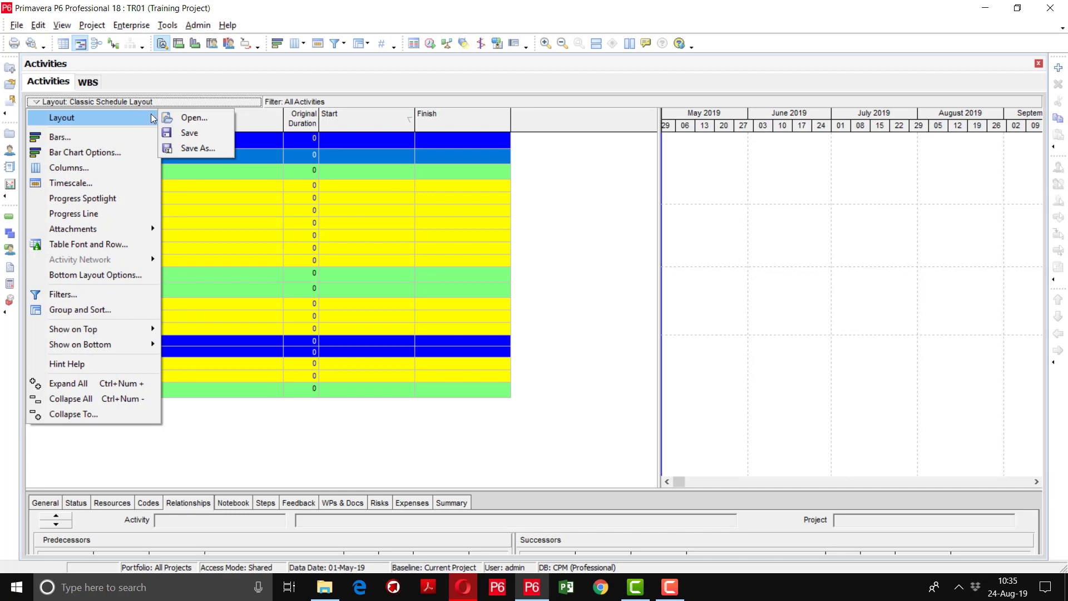
click(184, 133)
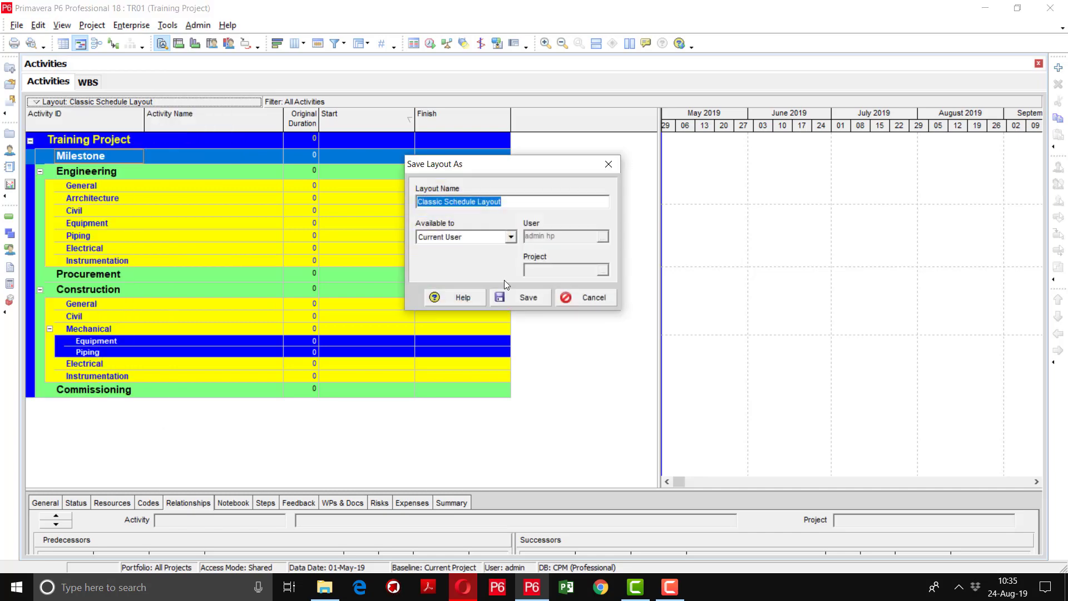
click(516, 298)
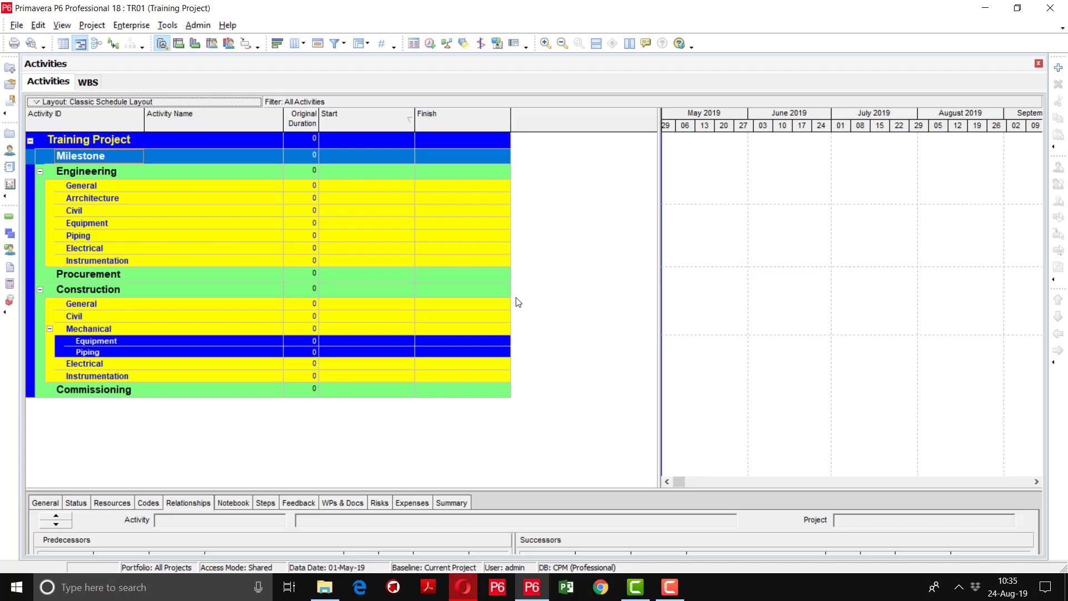
Open Enterprise > Activity Codes, dismiss the no-global-codes notice, and switch to Project codes
click(123, 26)
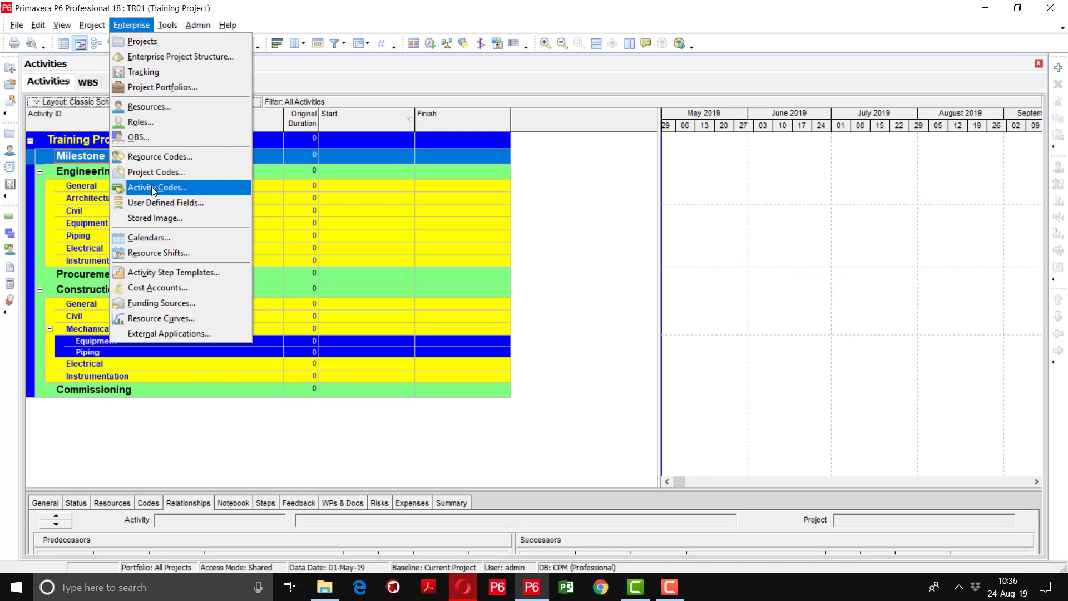
click(154, 190)
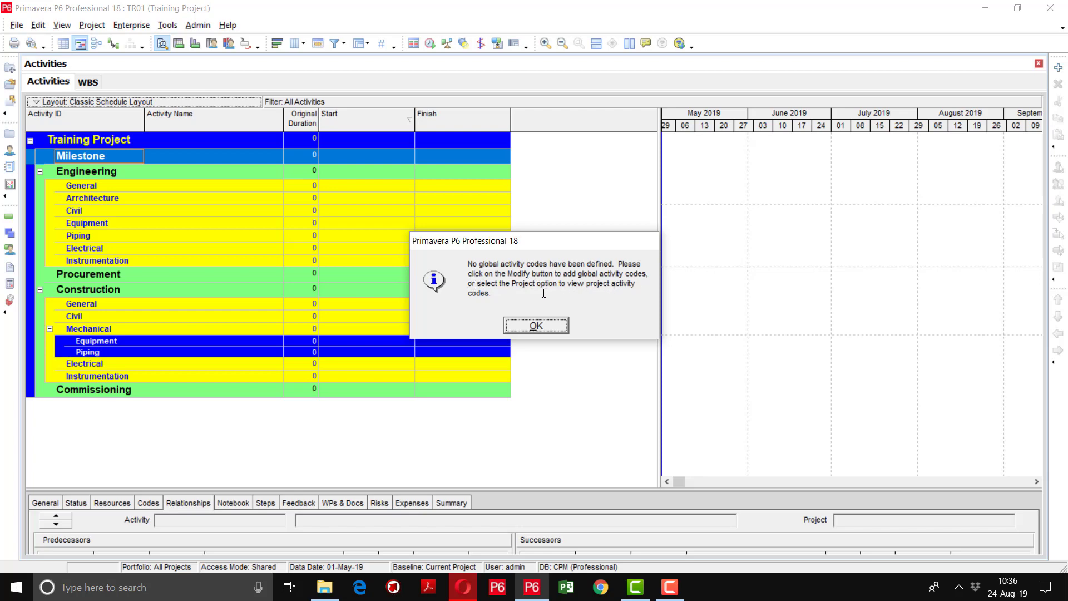
click(534, 326)
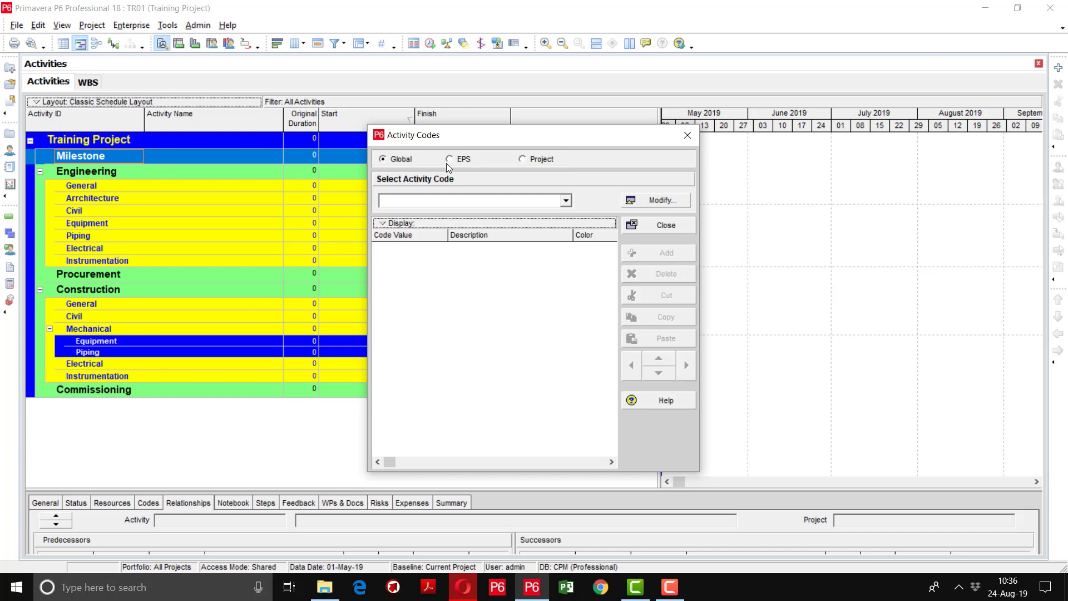
click(533, 161)
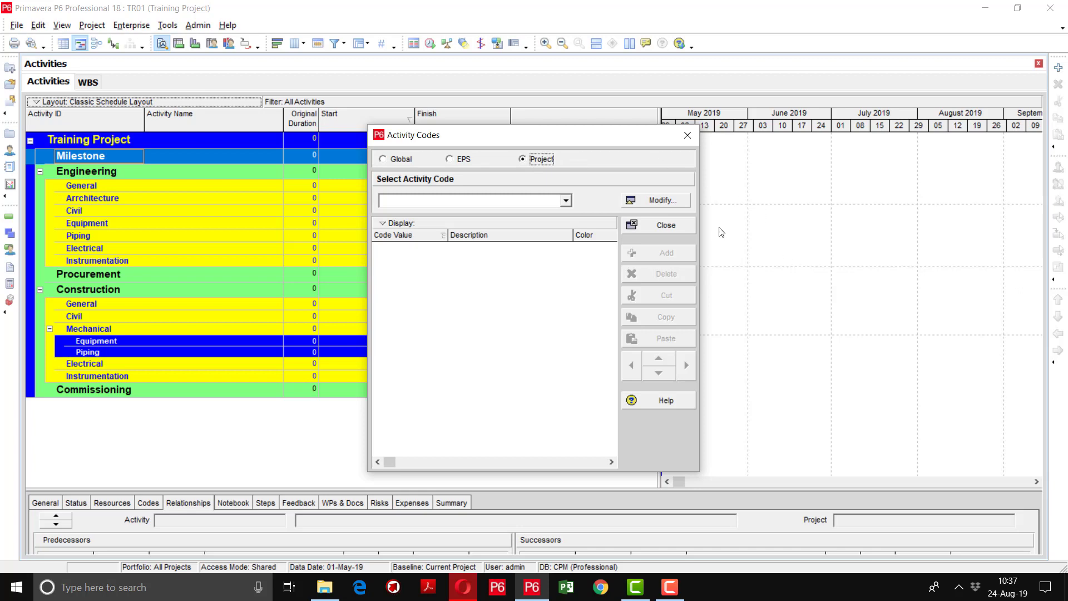
Add a new placeholder code in Activity Code Definitions - Project
click(660, 200)
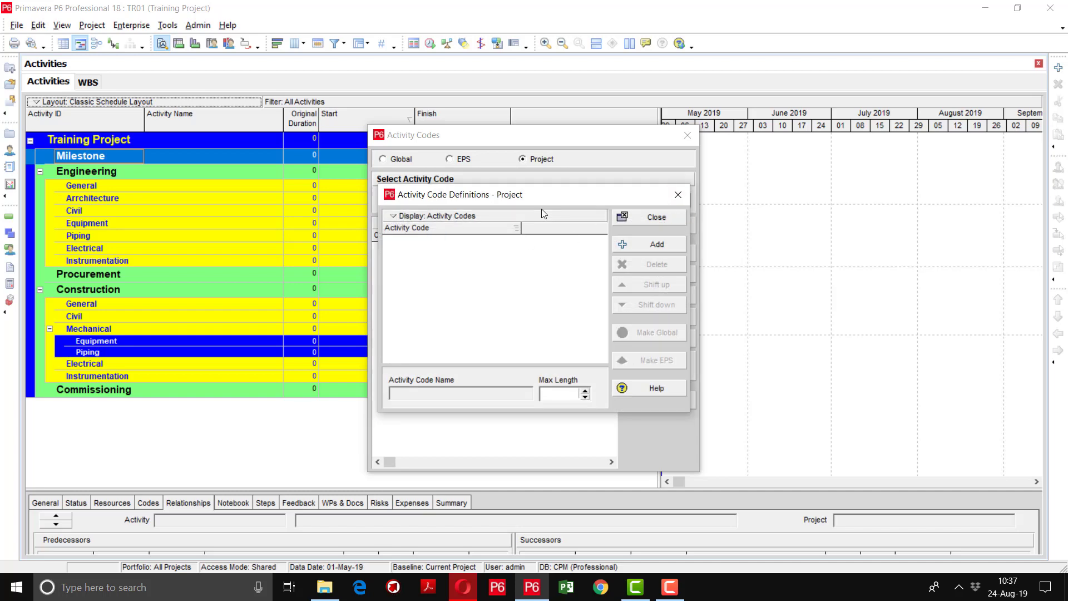
click(634, 246)
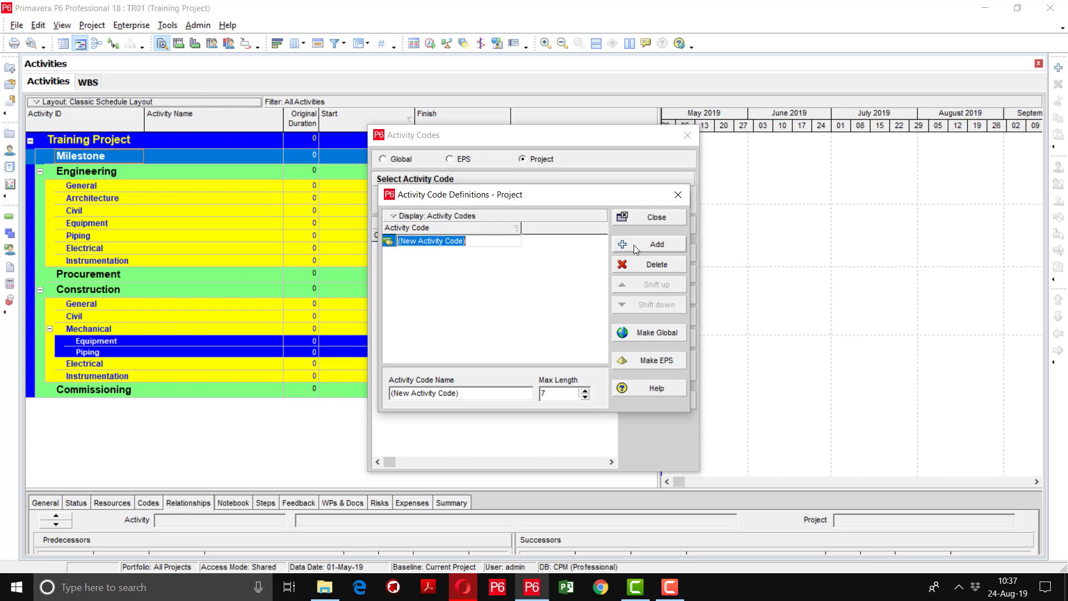
Name the new code Discipline, then add the codes Zone and Area
text(Discipline)
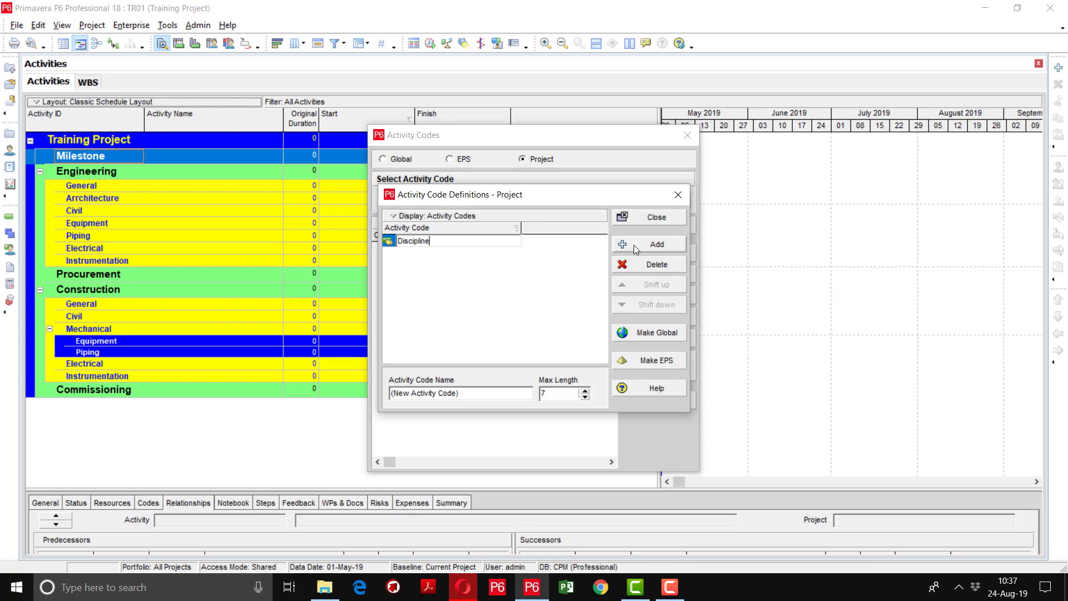
key(Return)
click(636, 245)
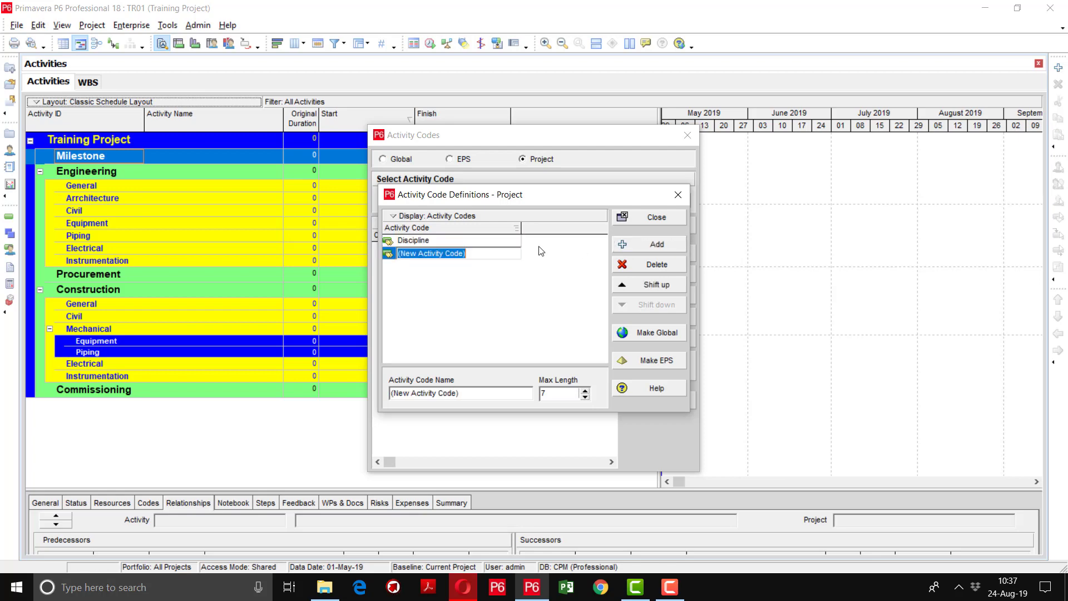
text(Zone)
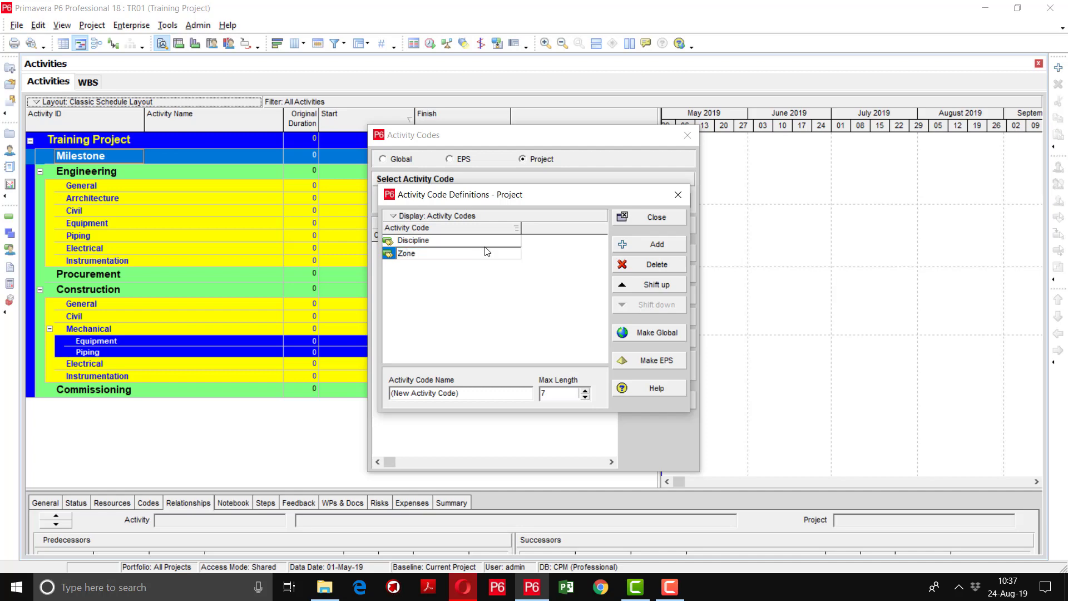
key(Return)
click(640, 244)
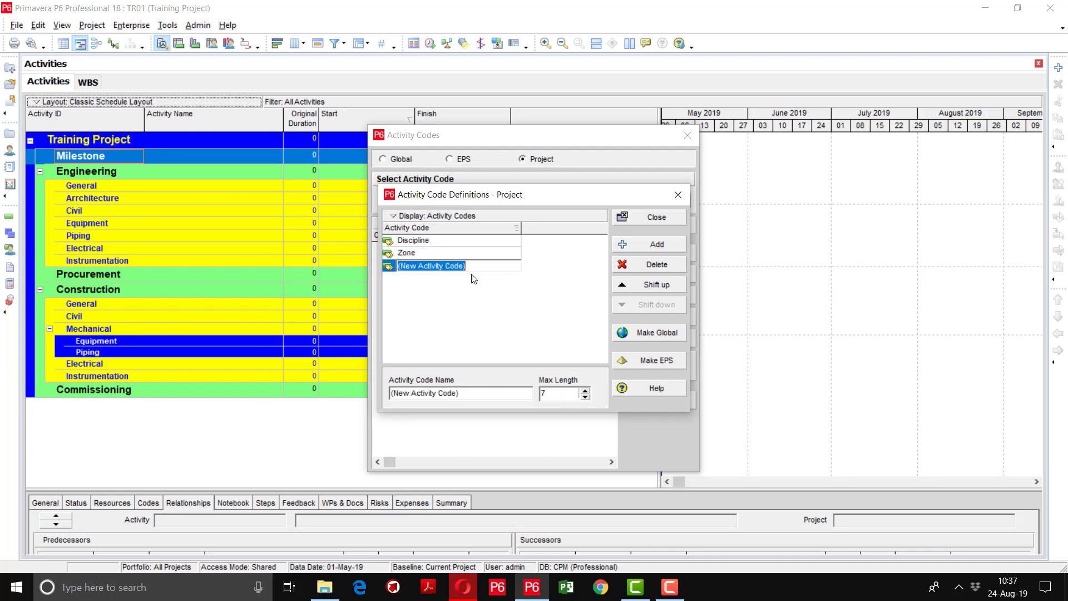
text(Area)
key(Return)
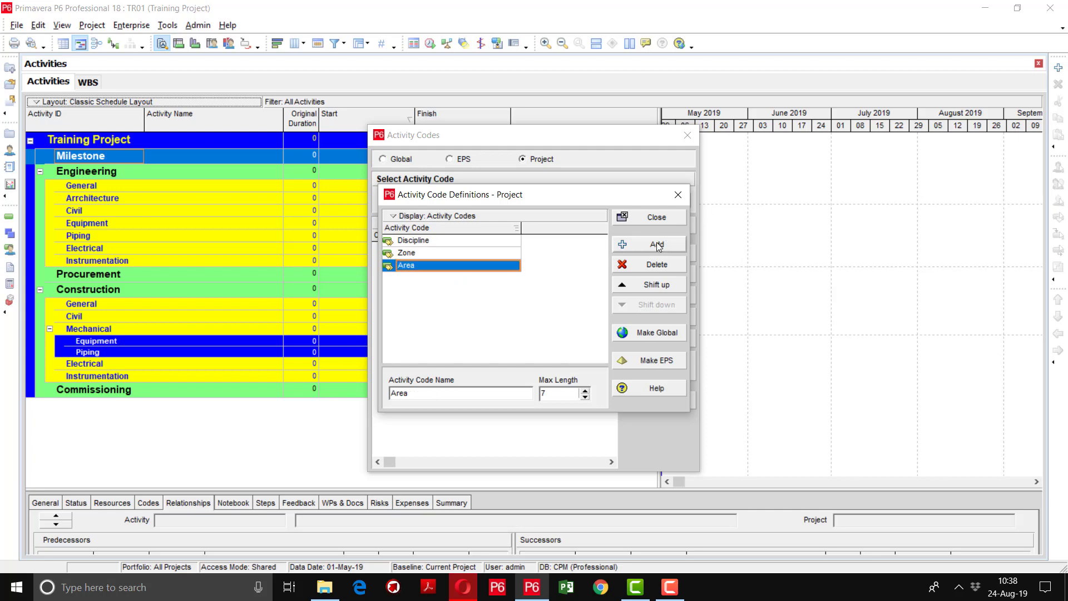
Add the Task Location and Responsibility codes, then select Responsibility's max length value
click(658, 246)
text(Tas)
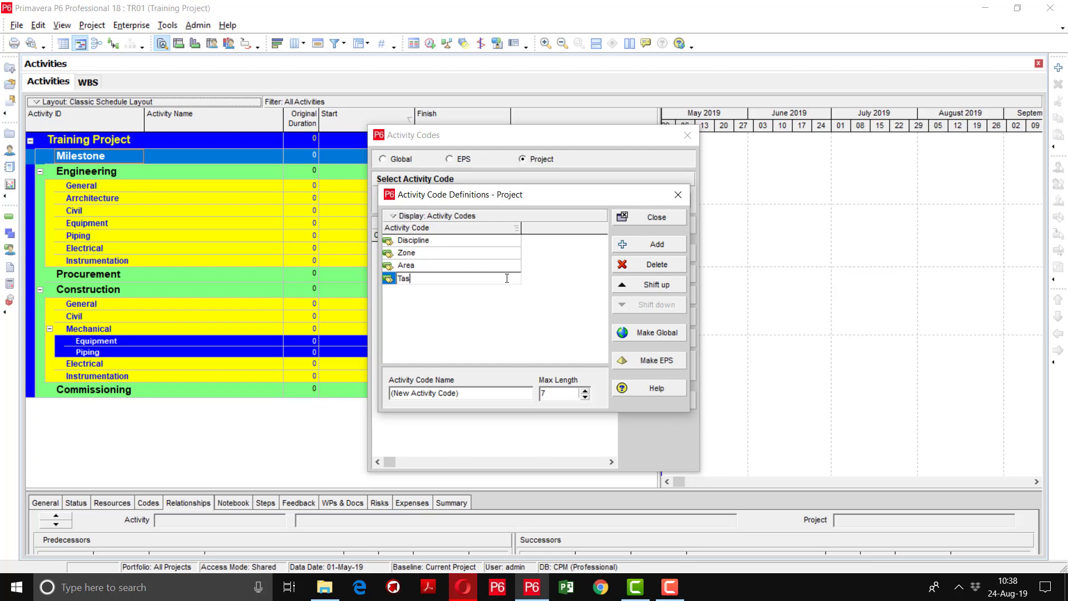
text(k Location)
key(Return)
click(657, 244)
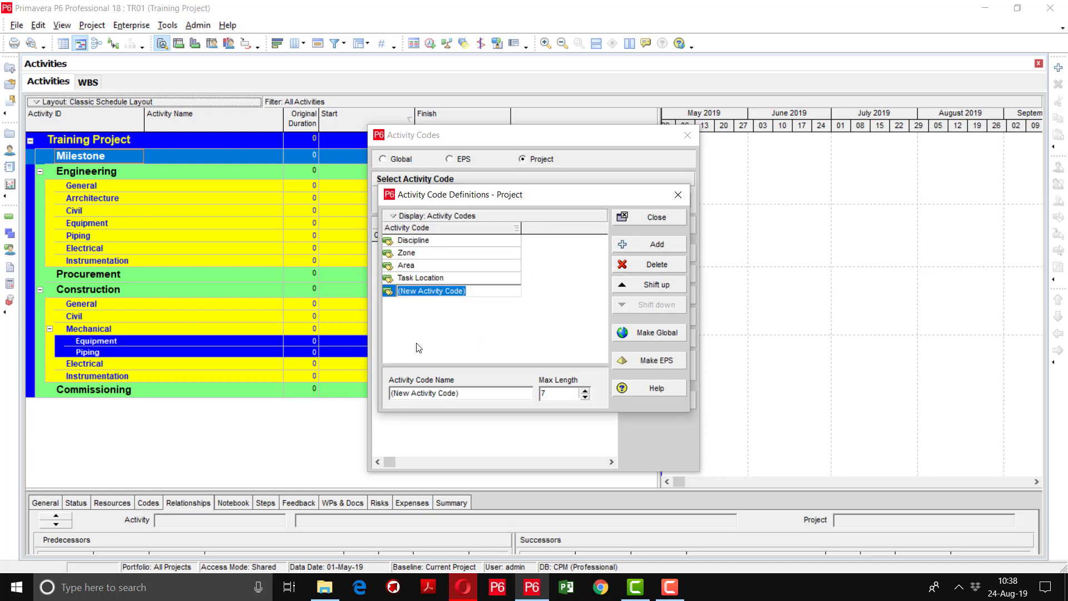
text(Resp)
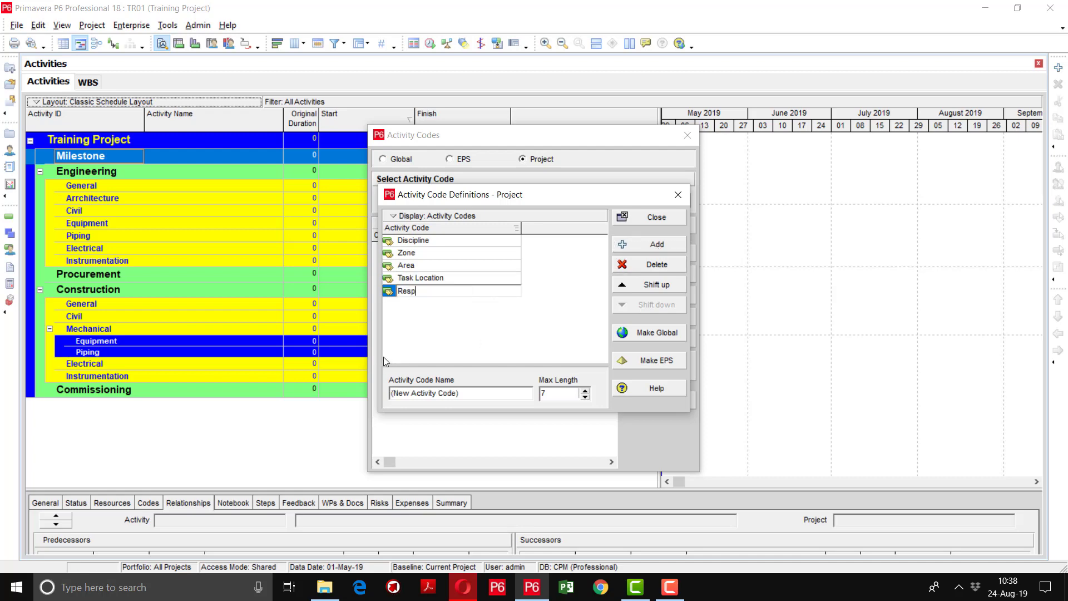
text(onsibility)
key(Return)
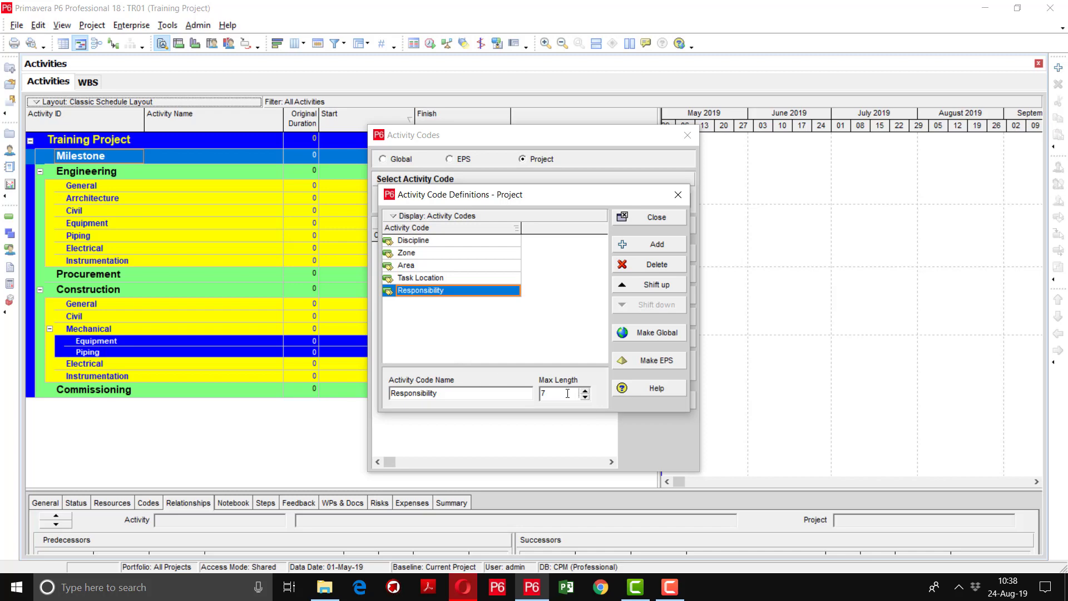
drag(550, 394, 539, 395)
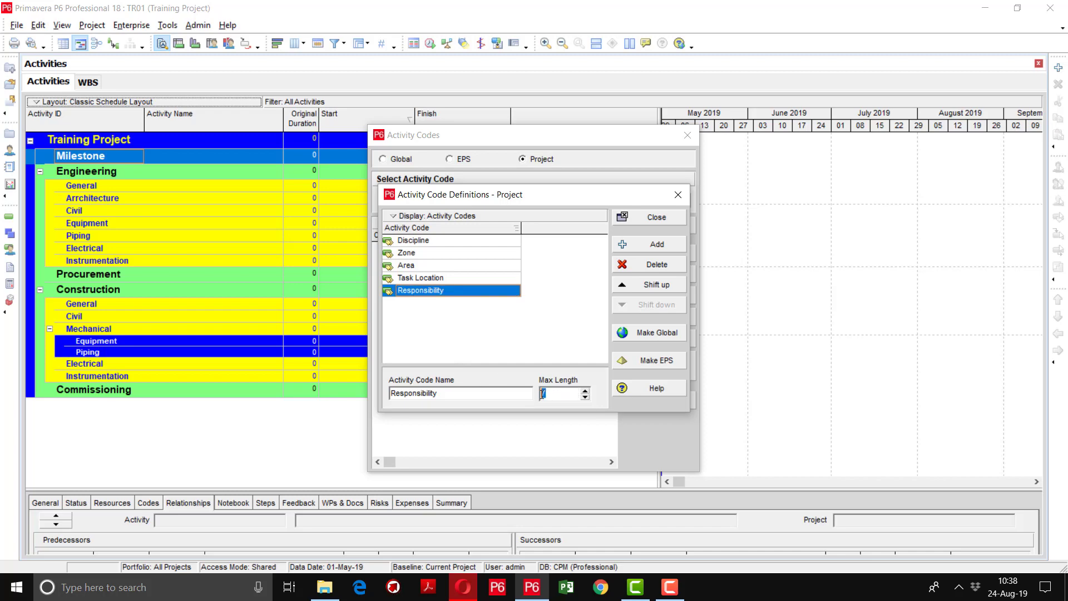
Set the max length of the Zone, Area and Task Location codes to 10
click(449, 243)
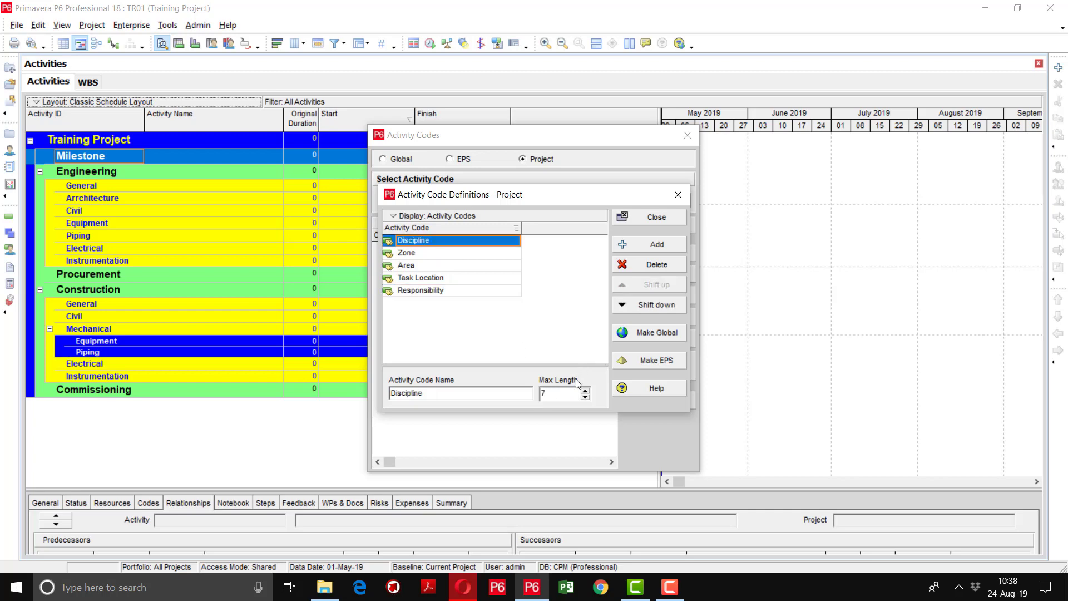
click(570, 396)
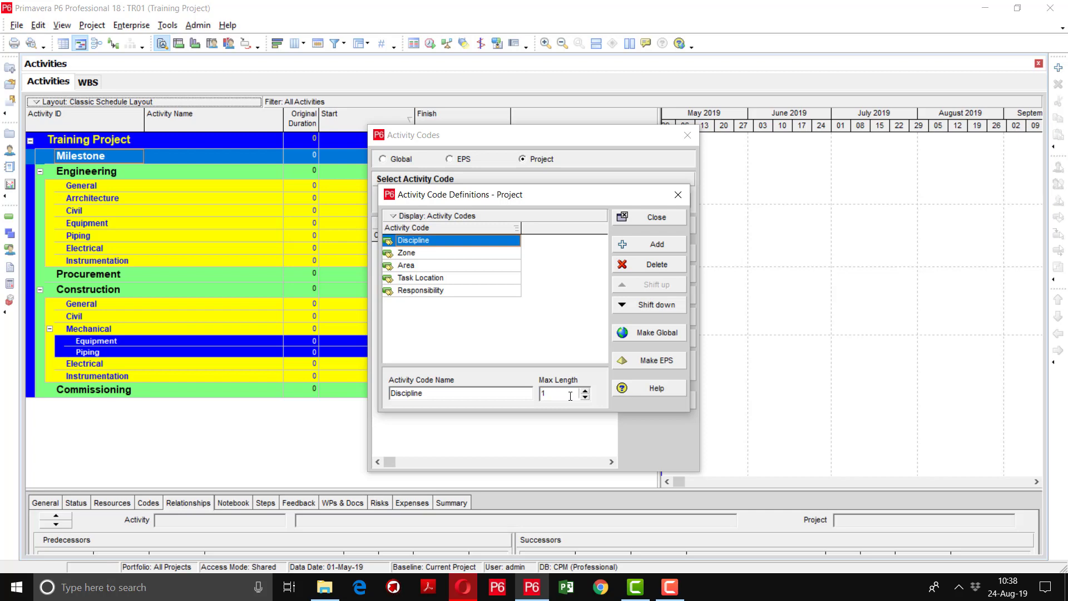
click(461, 257)
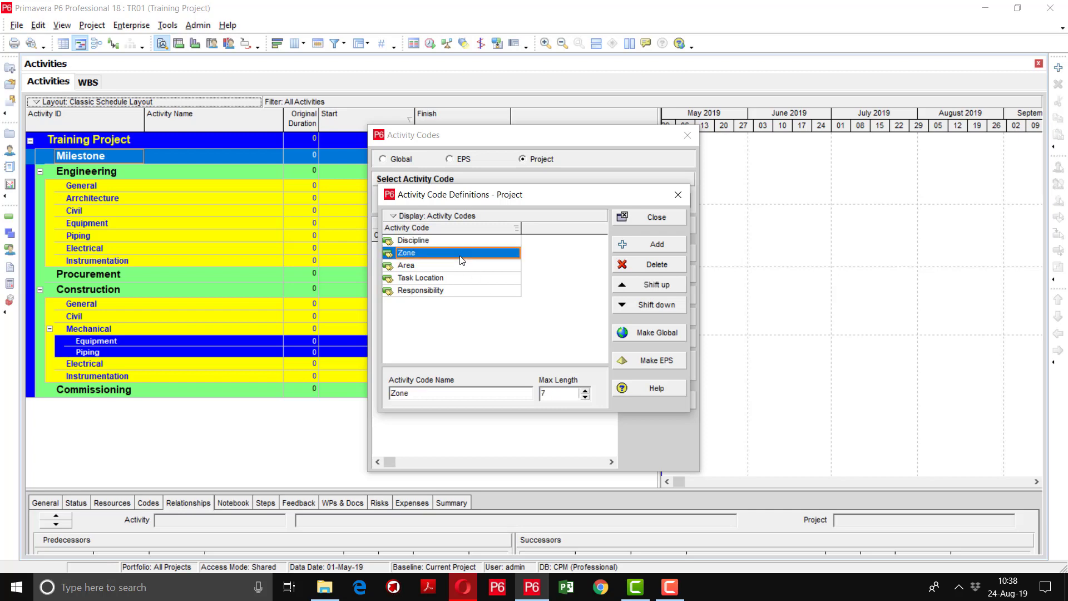
click(558, 394)
key(BackSpace)
text(10)
click(452, 267)
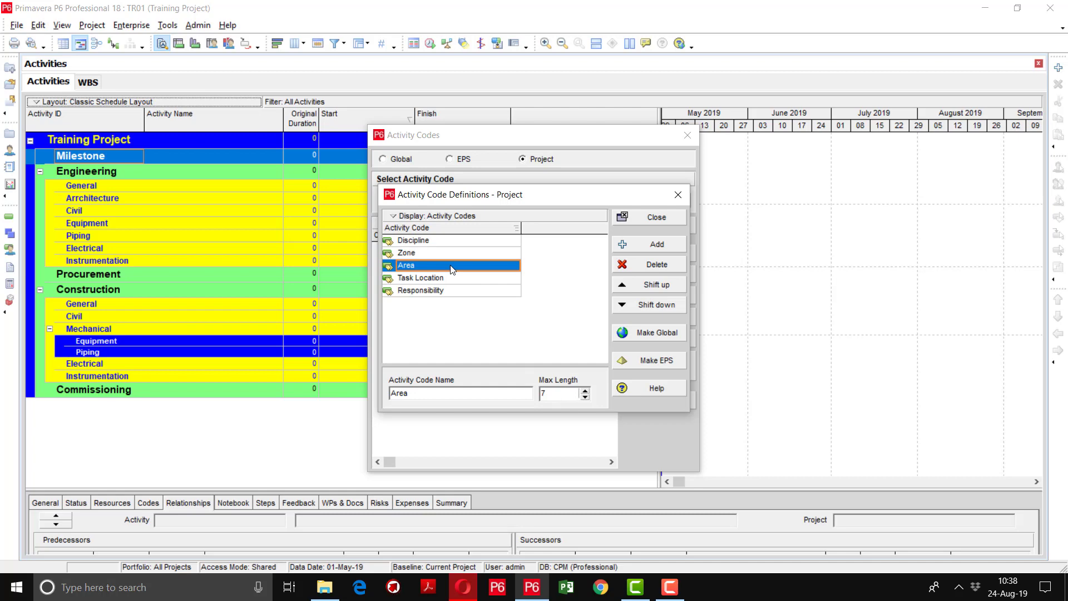
click(552, 392)
key(BackSpace)
text(10)
click(451, 278)
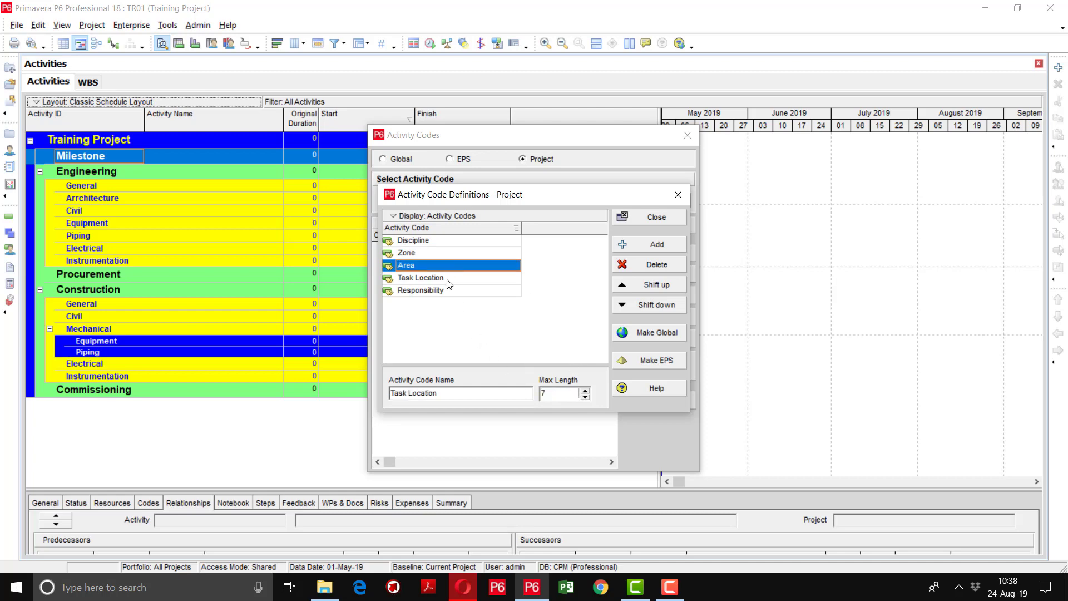
double_click(555, 394)
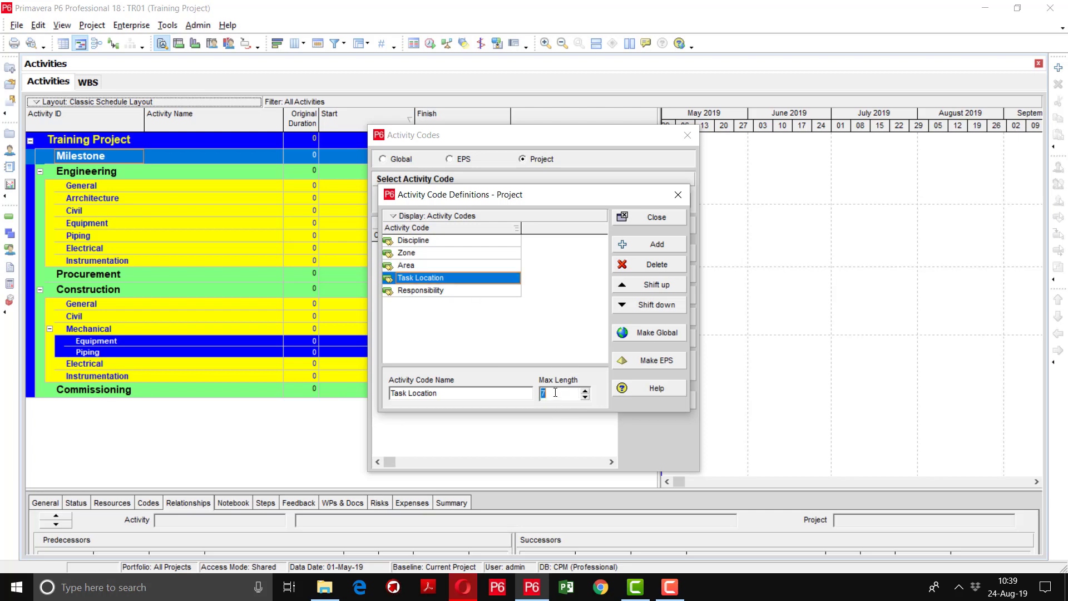
key(BackSpace)
text(10)
Set Responsibility's max length to 1 and close the code definitions
click(459, 292)
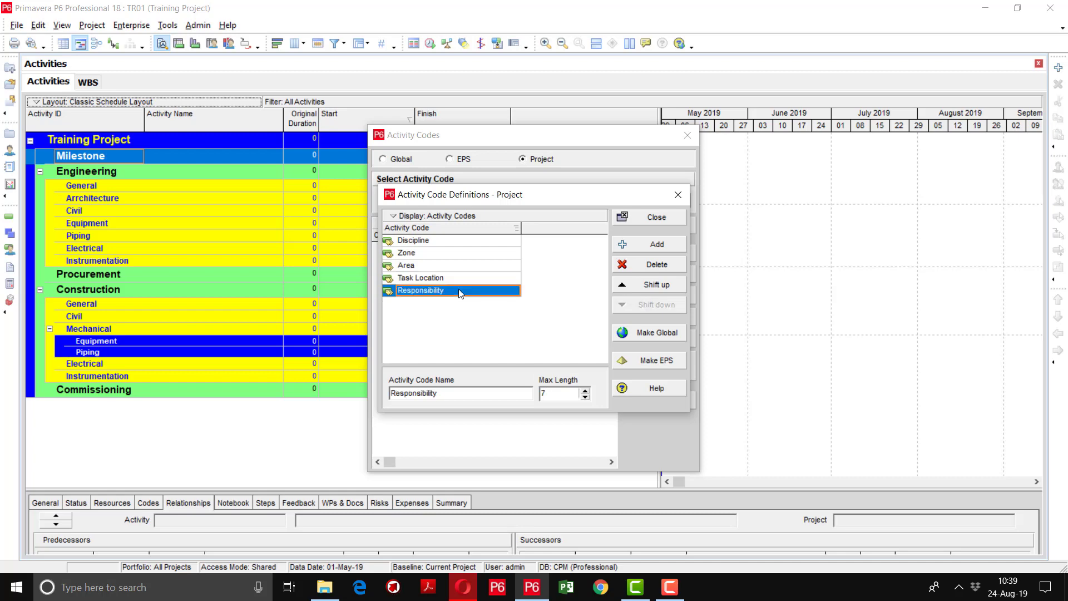
click(549, 392)
key(BackSpace)
text(1)
click(517, 332)
click(659, 217)
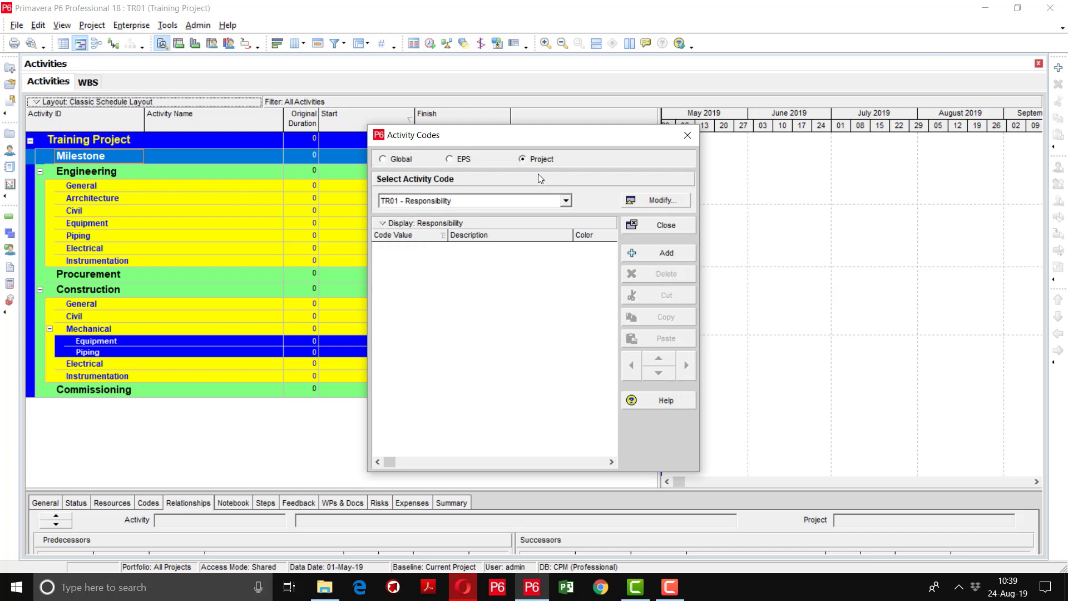
Add a trial value R to TR01 - Responsibility, then delete it
click(566, 201)
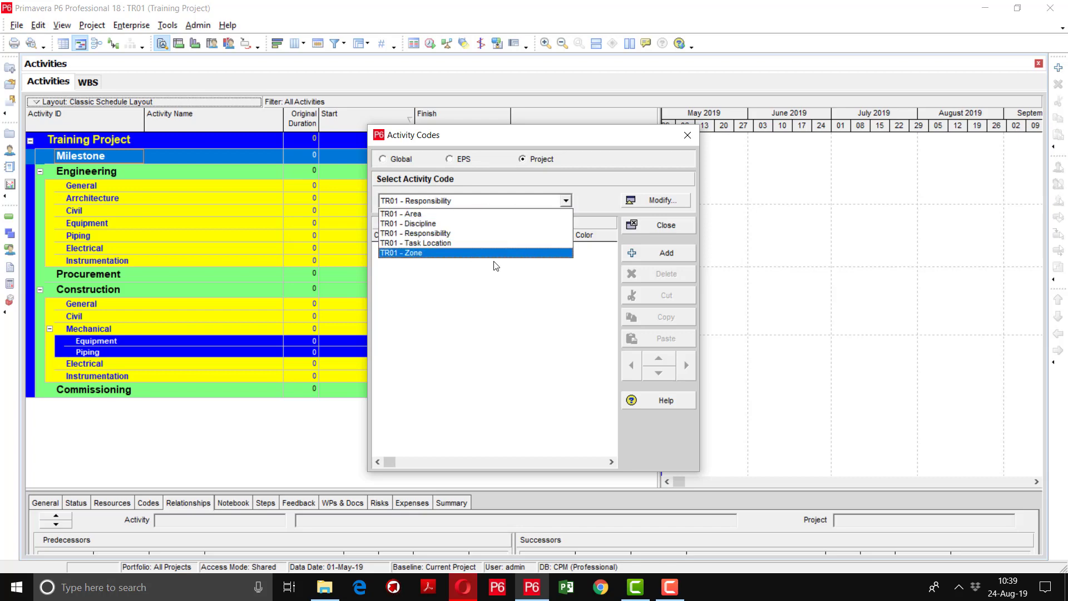
click(475, 233)
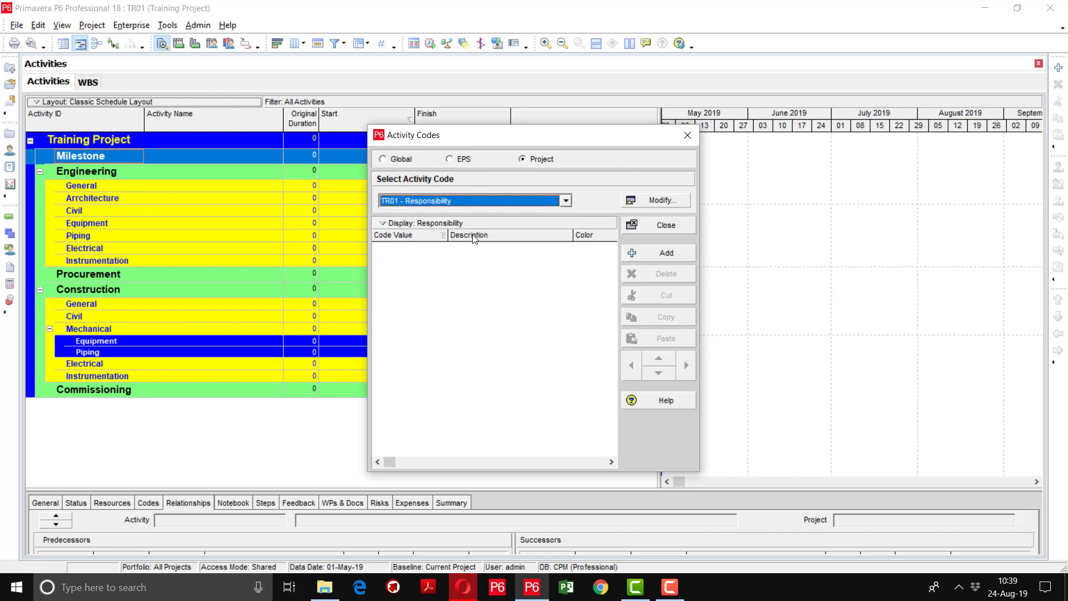
click(643, 256)
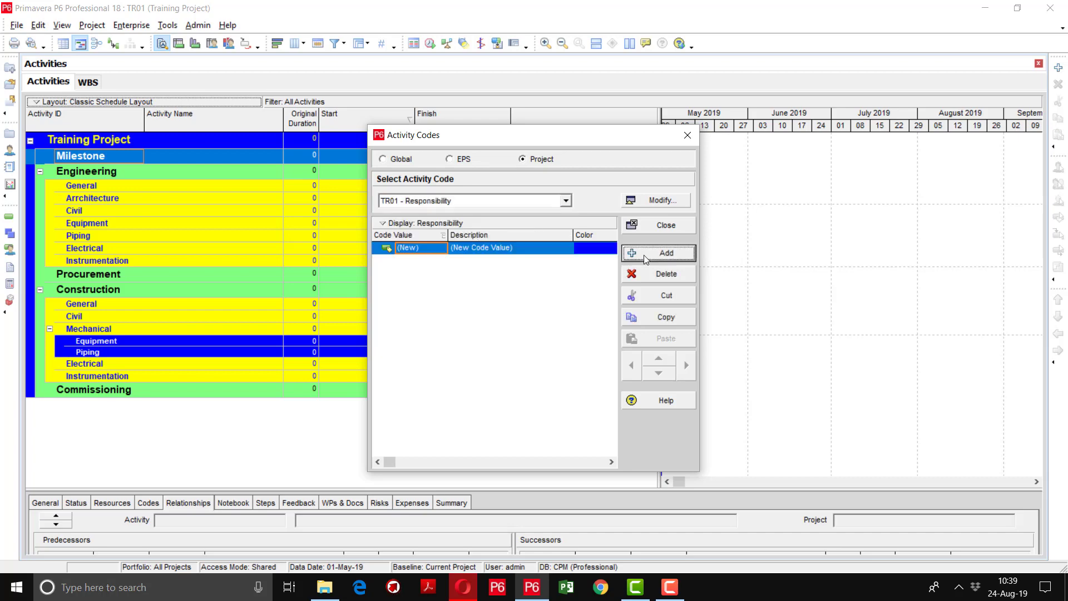
click(423, 251)
text(R)
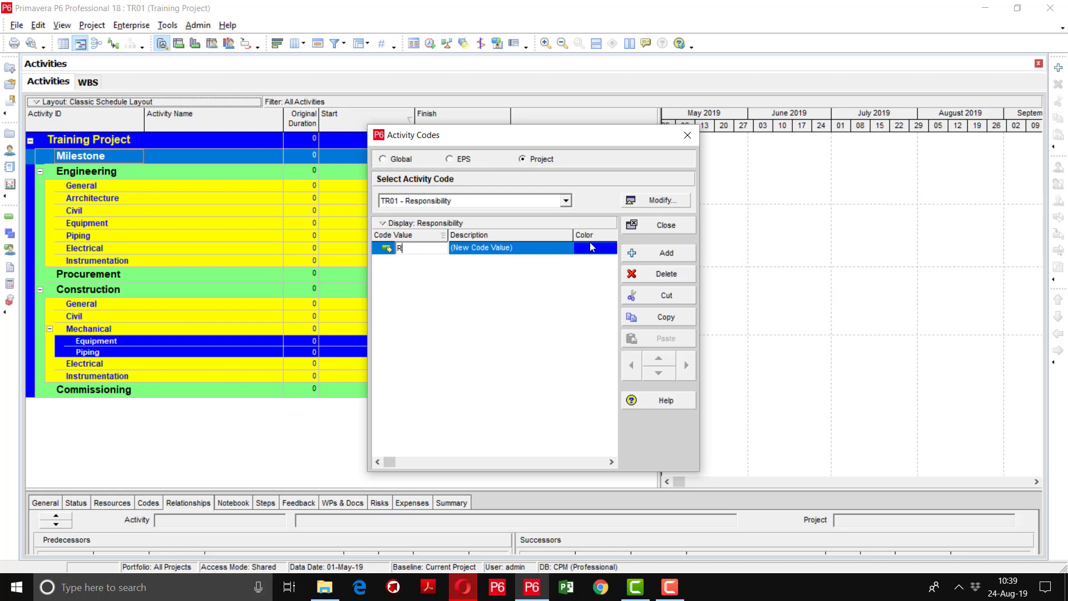
click(666, 273)
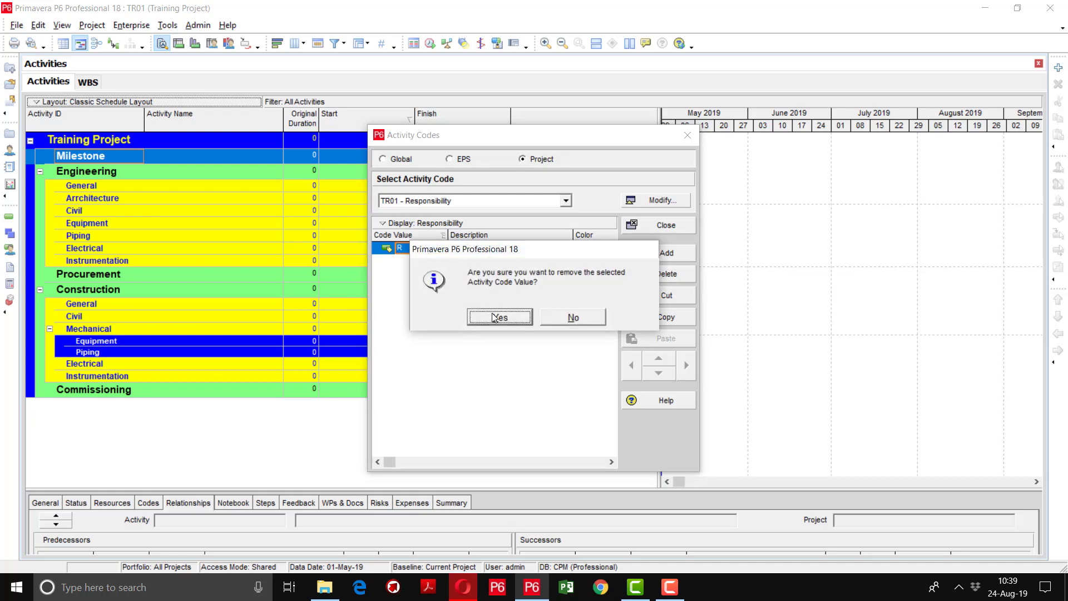
click(500, 317)
Reselect TR01 - Responsibility and reopen the activity code definitions
click(566, 201)
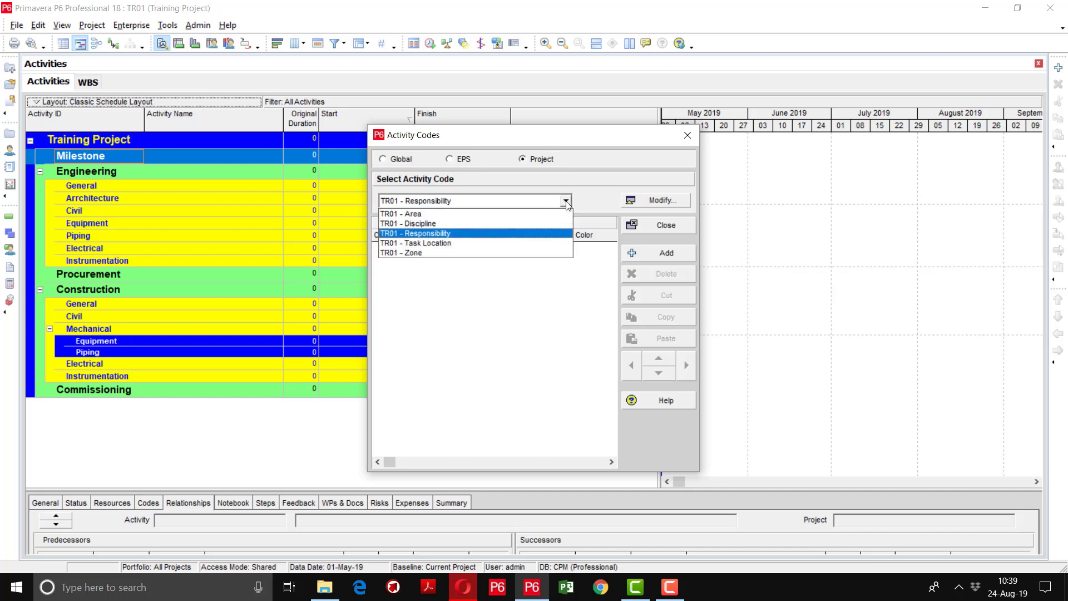
click(585, 204)
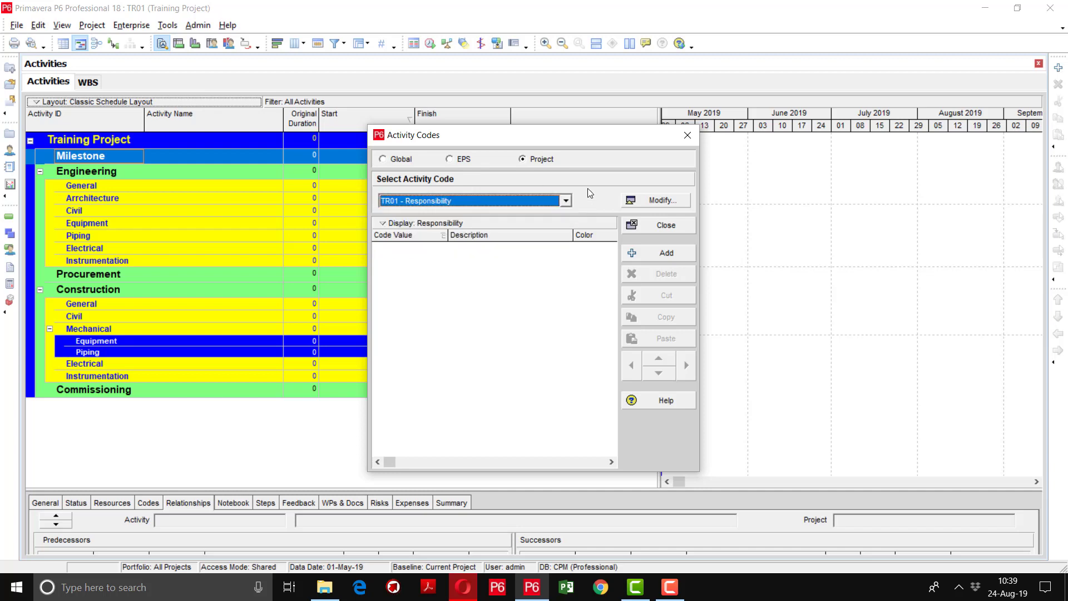
click(661, 201)
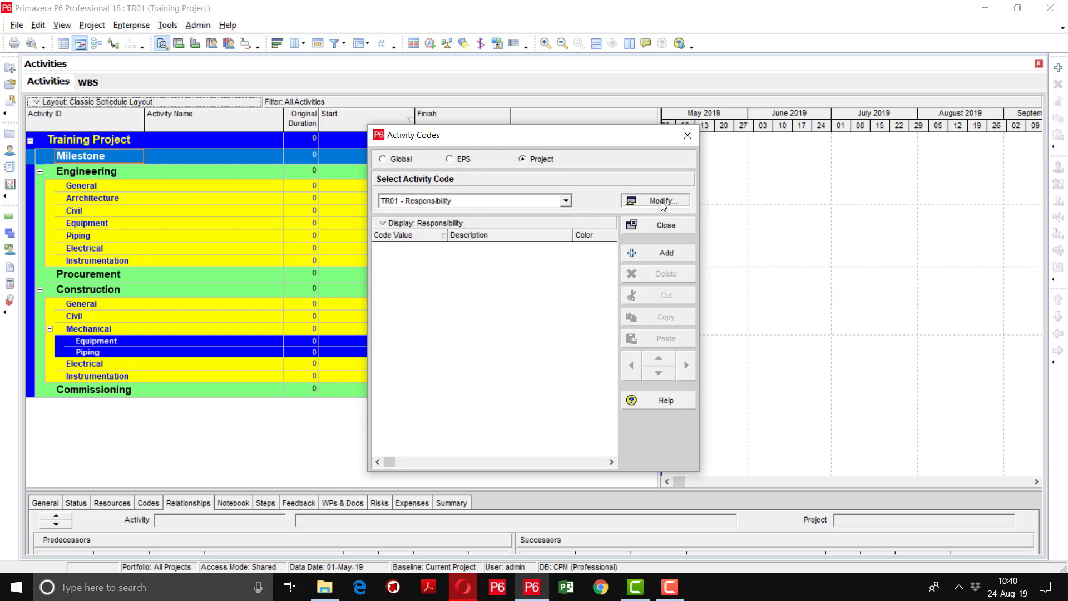
Change the Responsibility code's max length to 10
click(551, 395)
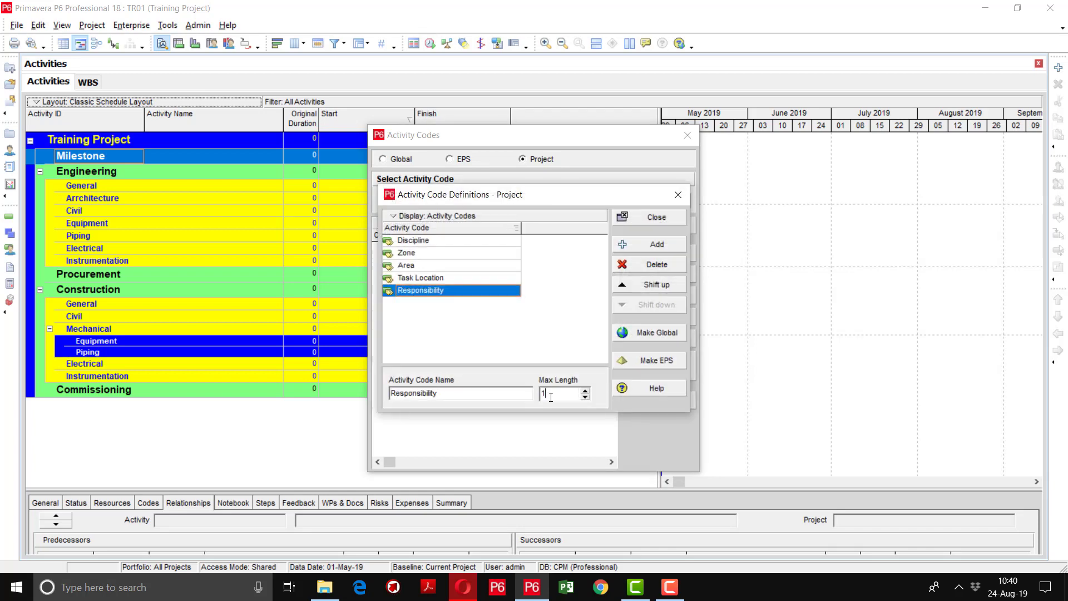
key(BackSpace)
text(10)
click(456, 329)
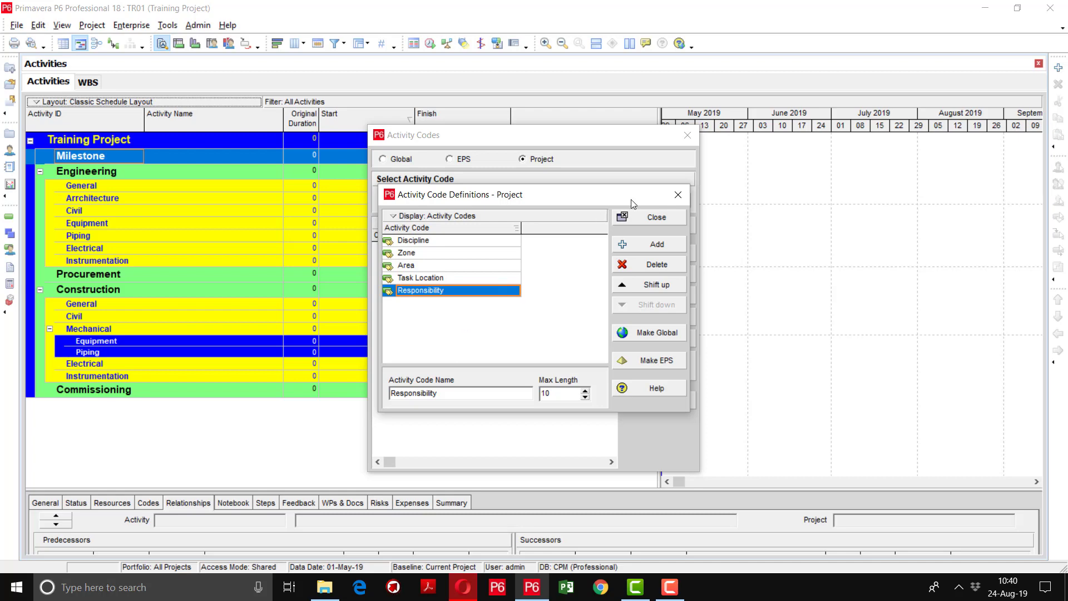
Close the definitions and switch to the TR01 - Discipline code
click(640, 222)
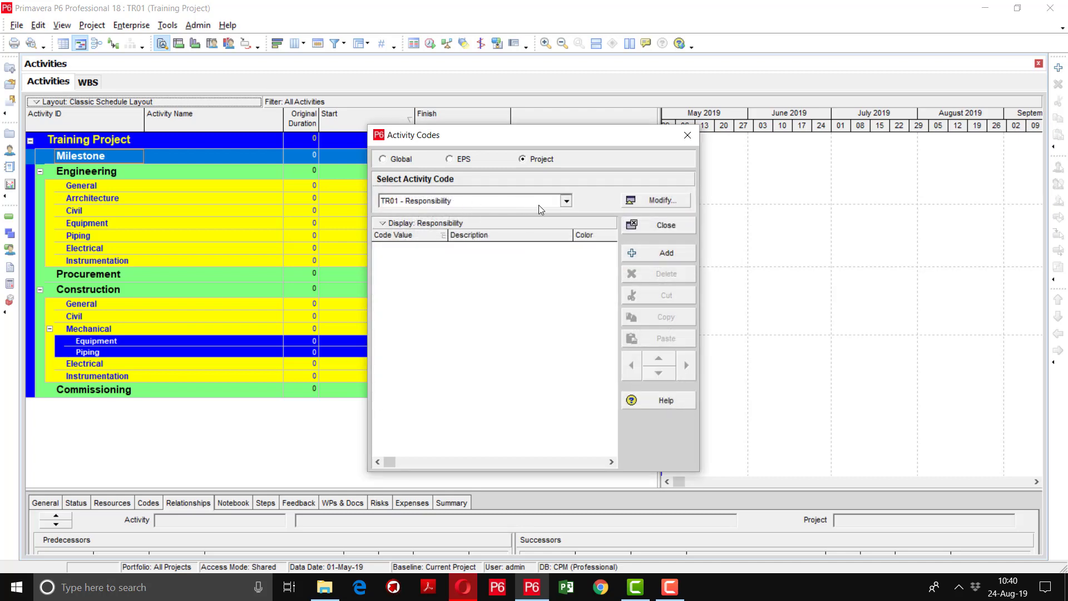
click(539, 203)
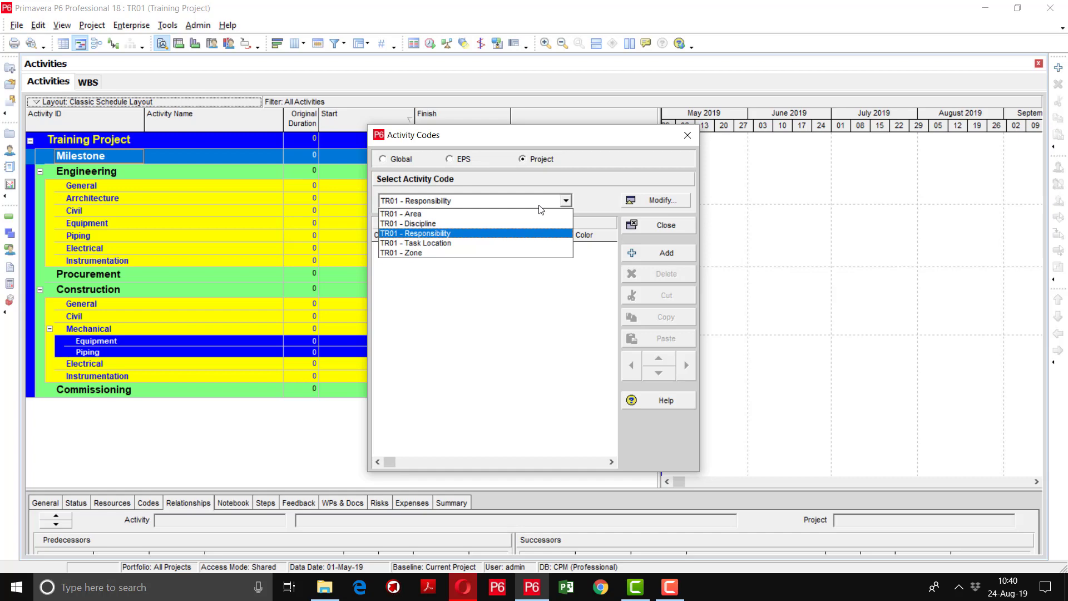
click(480, 224)
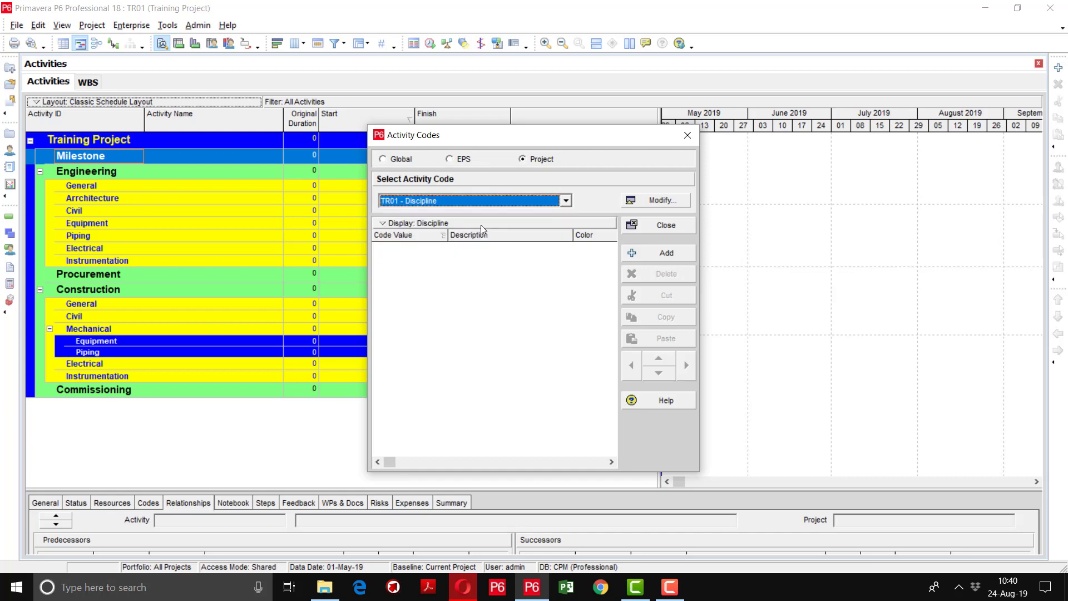
Add Discipline values M (Milestones) and ARC (Architecture)
click(666, 254)
click(429, 250)
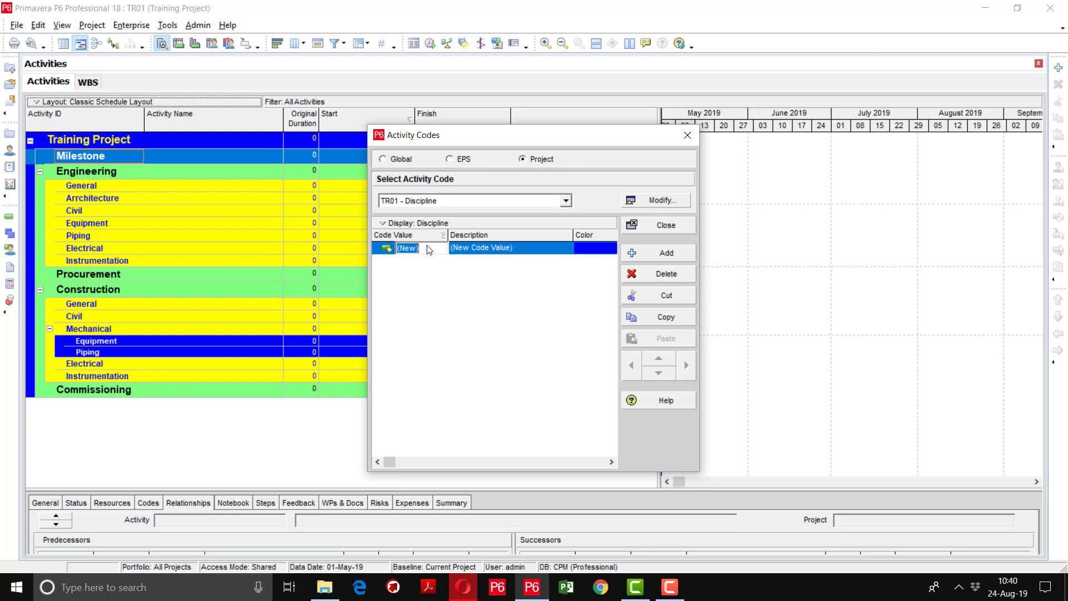
text(M)
key(Tab)
text(Mile)
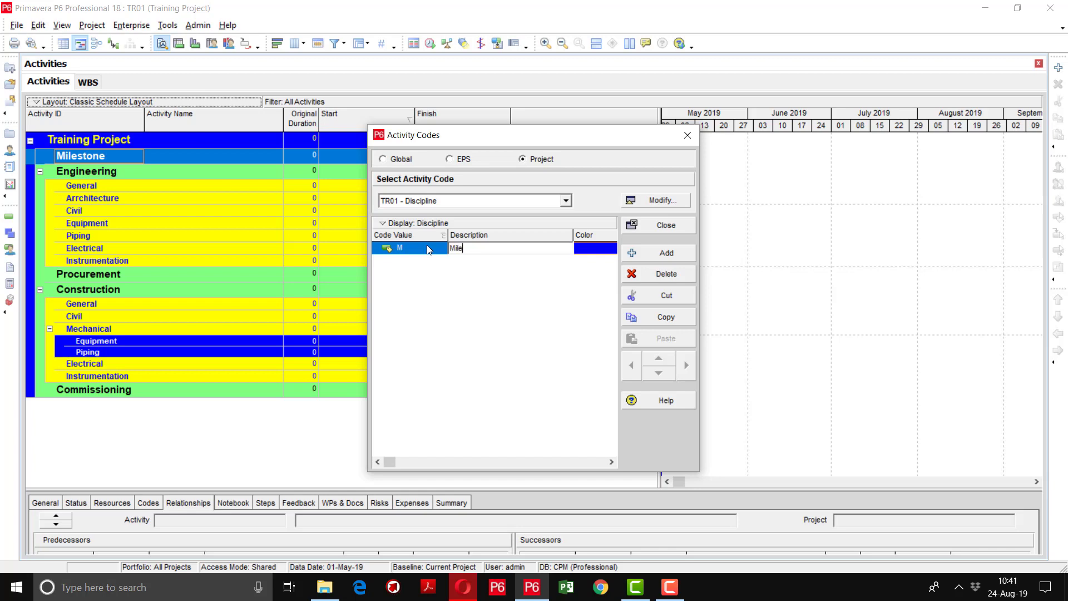
text(stones)
key(Return)
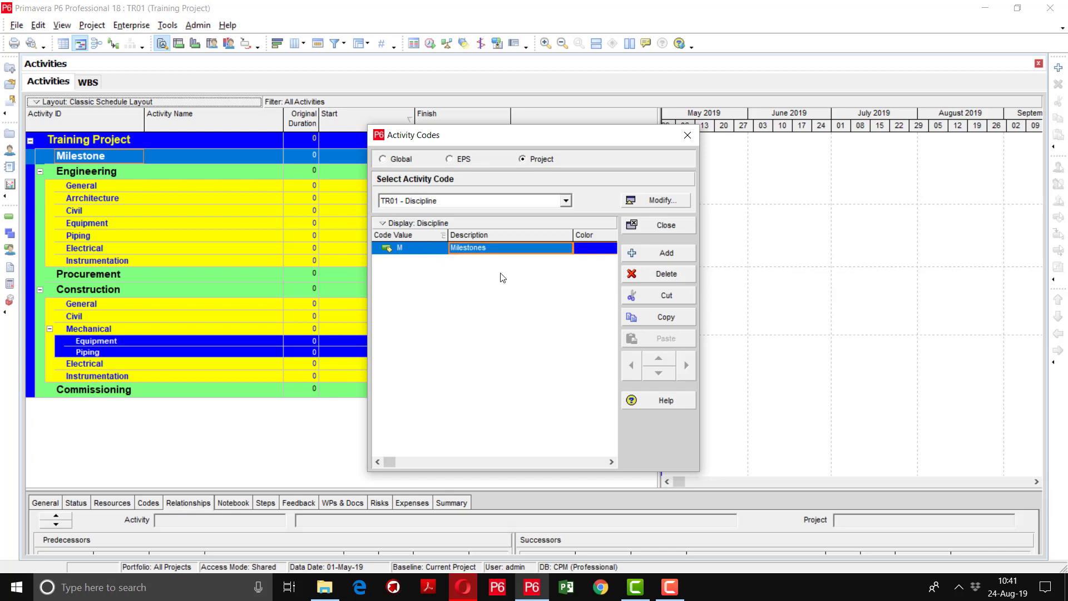
click(660, 258)
double_click(428, 260)
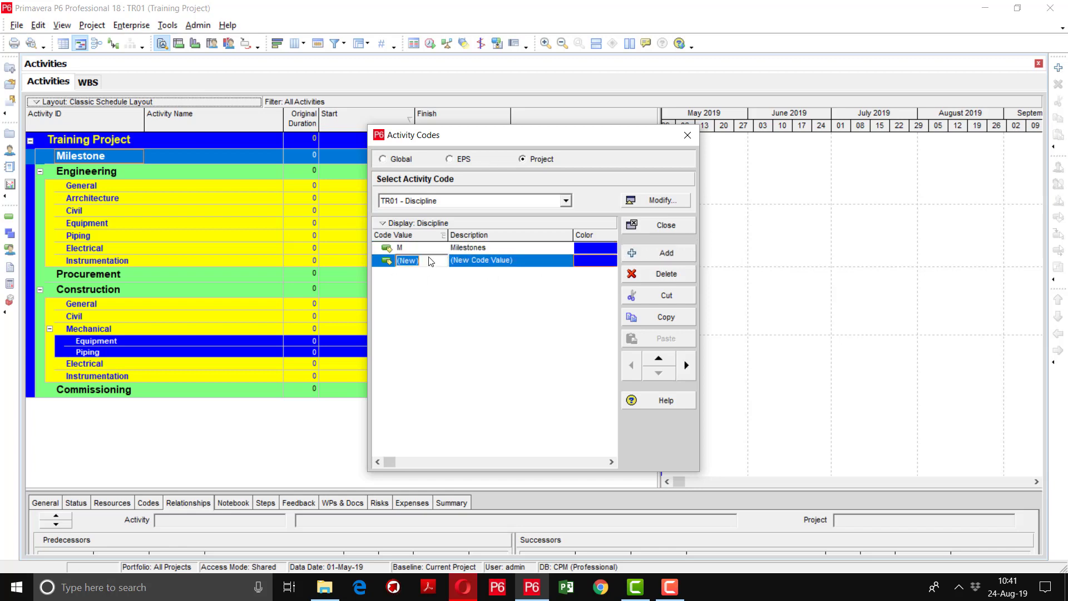
text(ARC)
key(Tab)
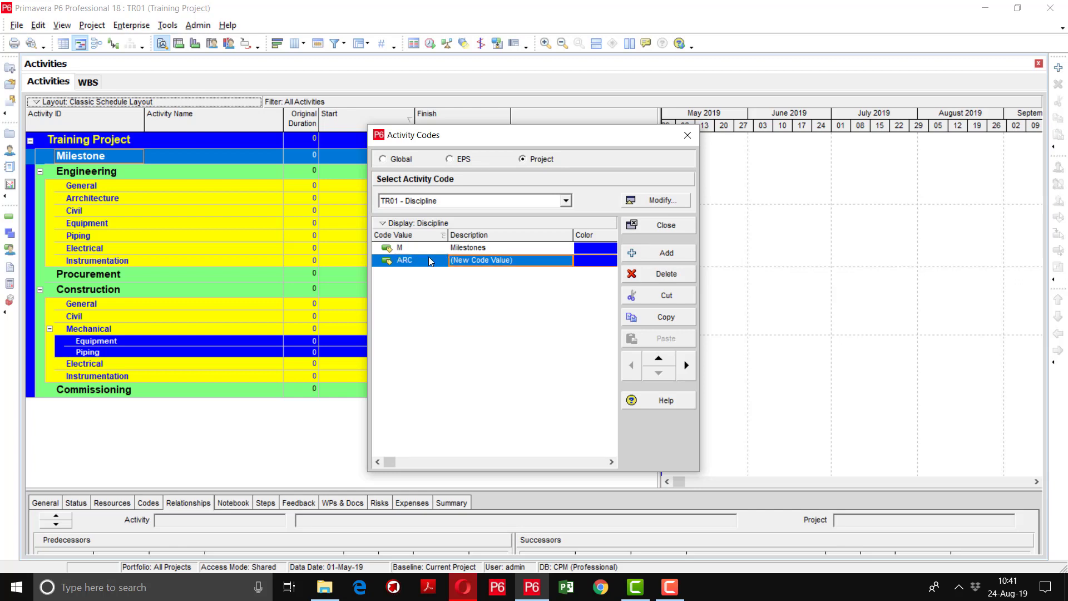
text(Architecture)
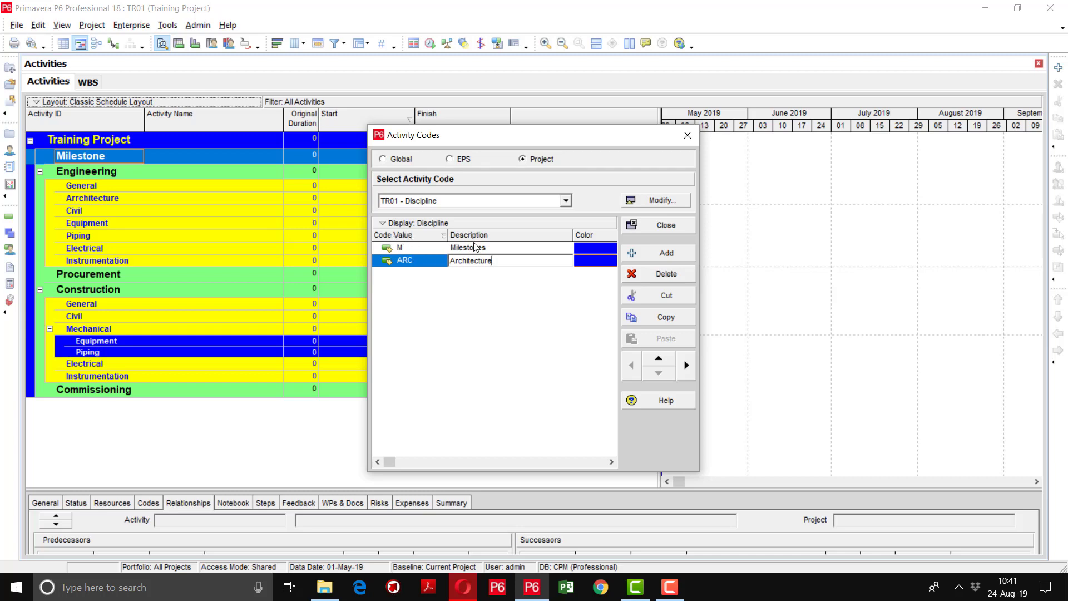
click(508, 259)
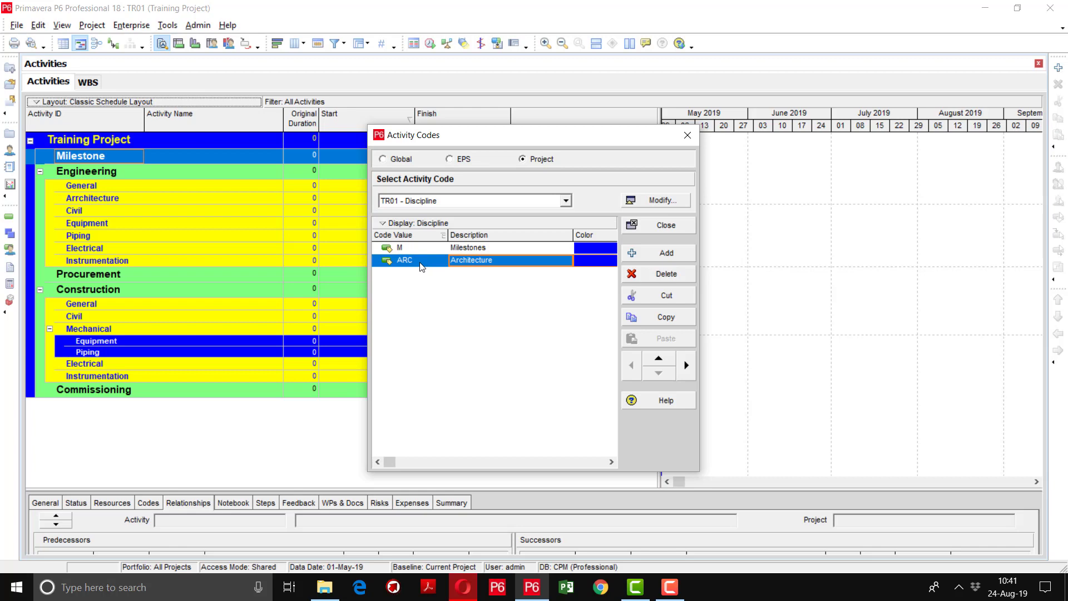
Add Discipline values CIV (Civil) and MECH (Mechanical)
click(666, 253)
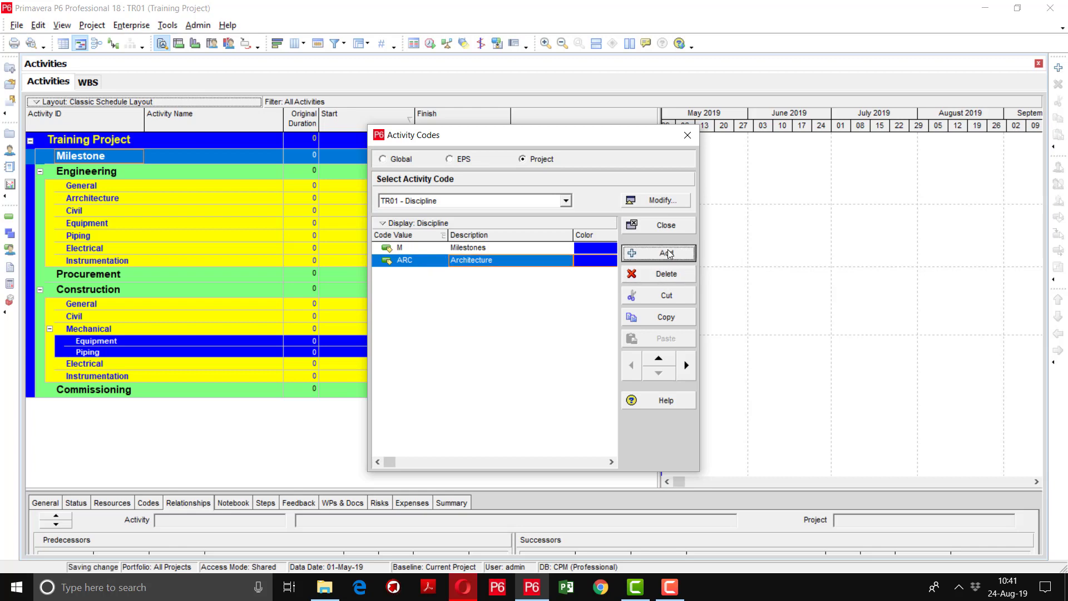
click(427, 276)
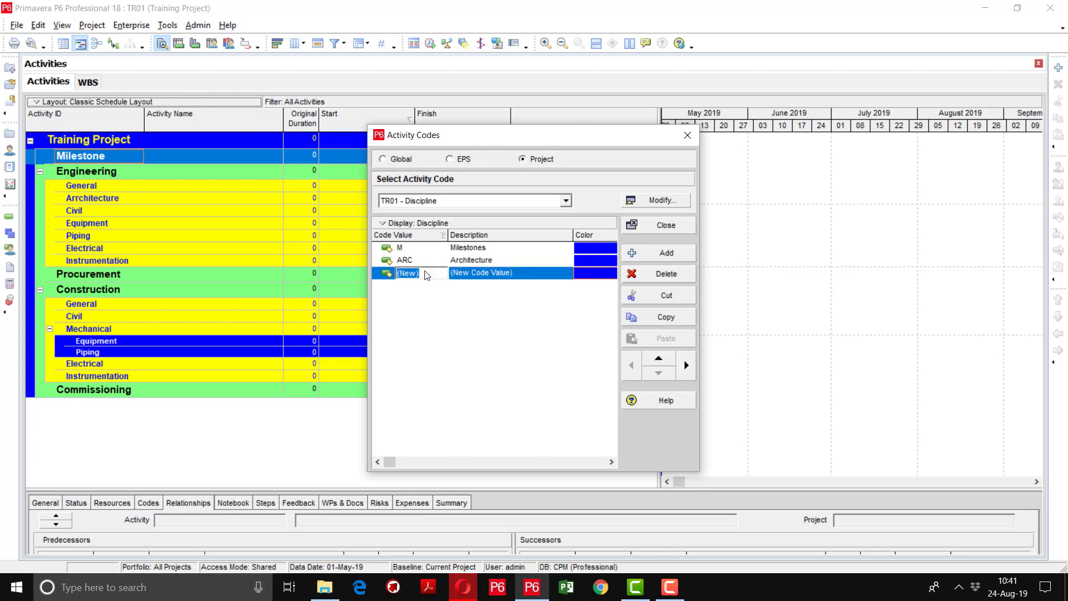
text(CIV)
key(Tab)
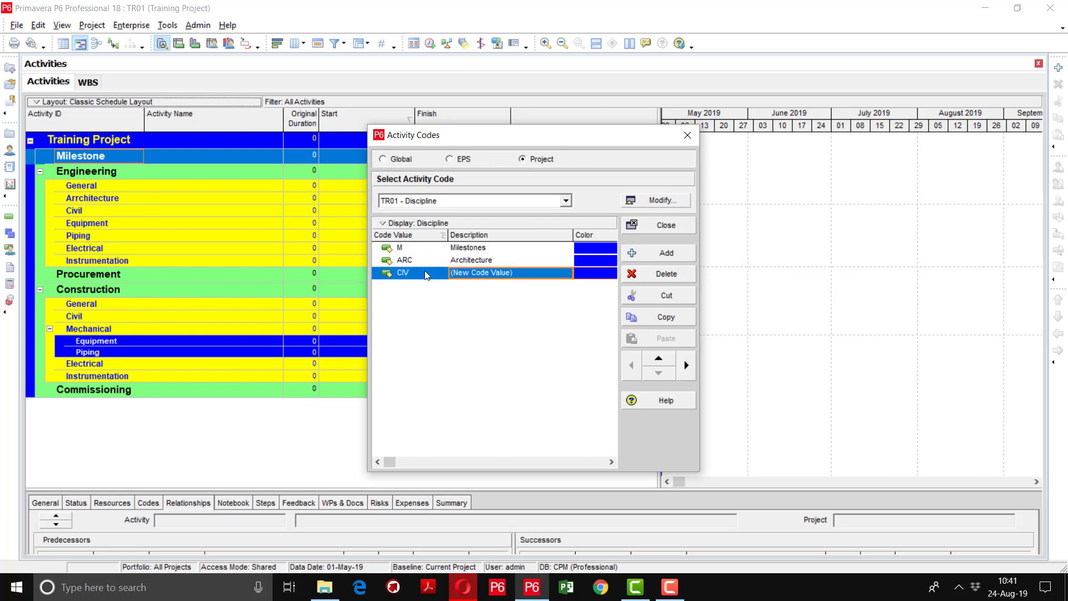
text(Civil)
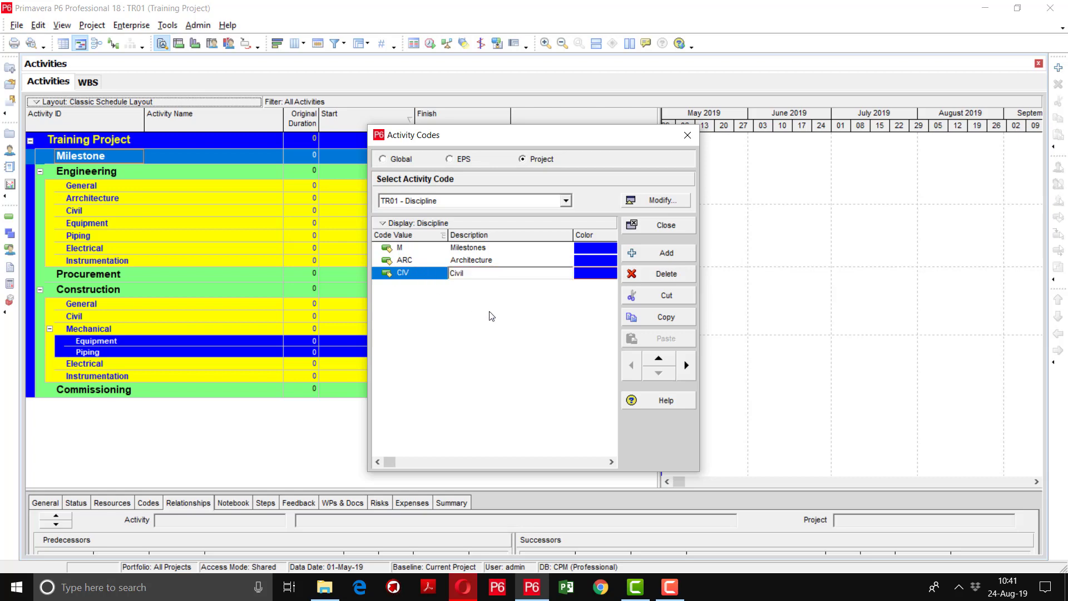
click(666, 252)
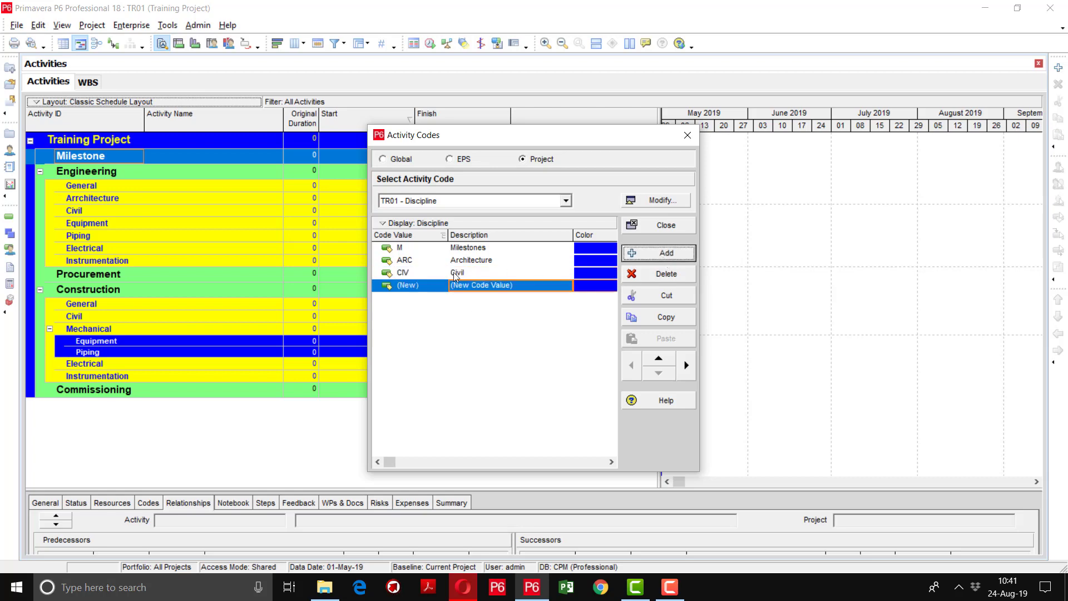
click(426, 289)
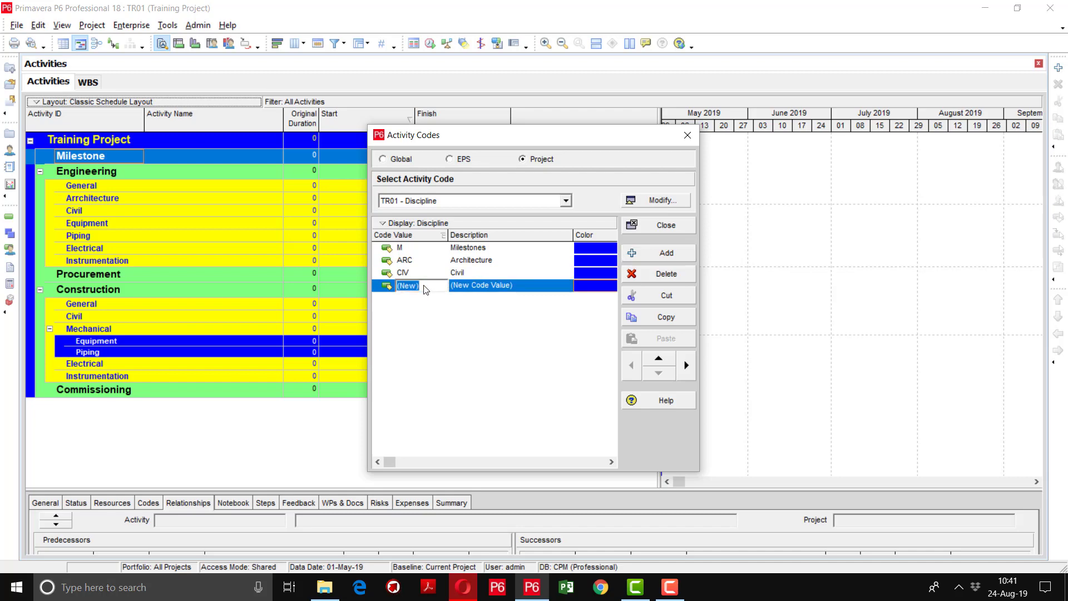
text(MECH)
key(Tab)
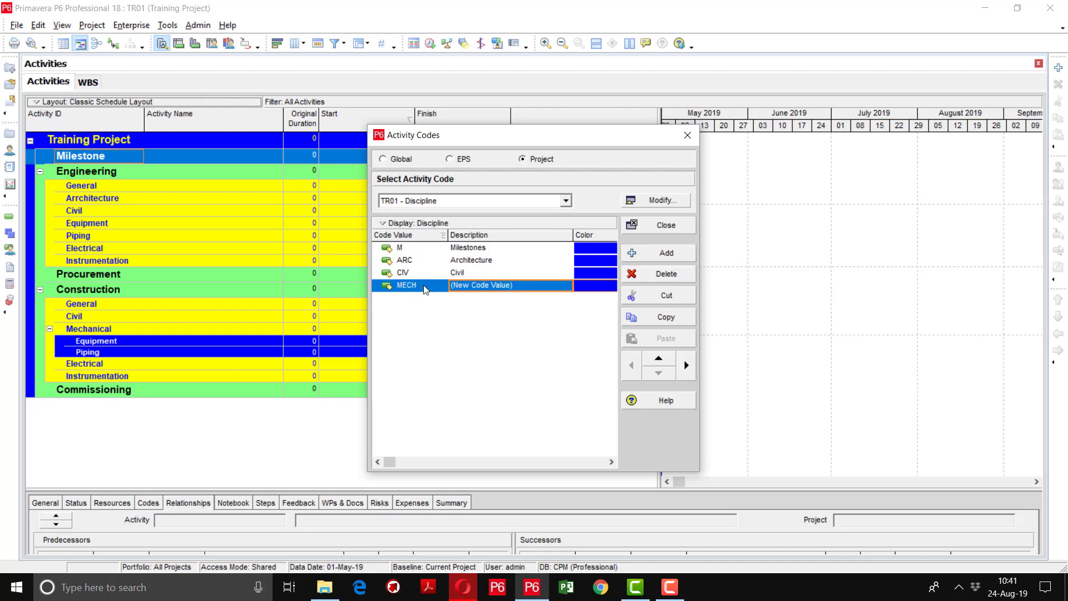
text(Mechanical)
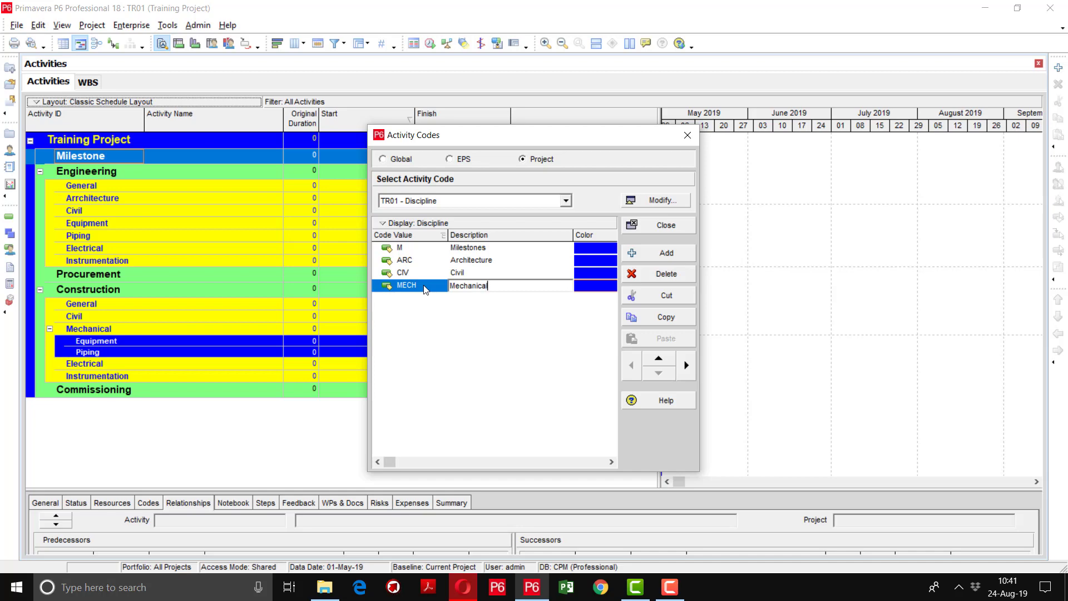
key(Return)
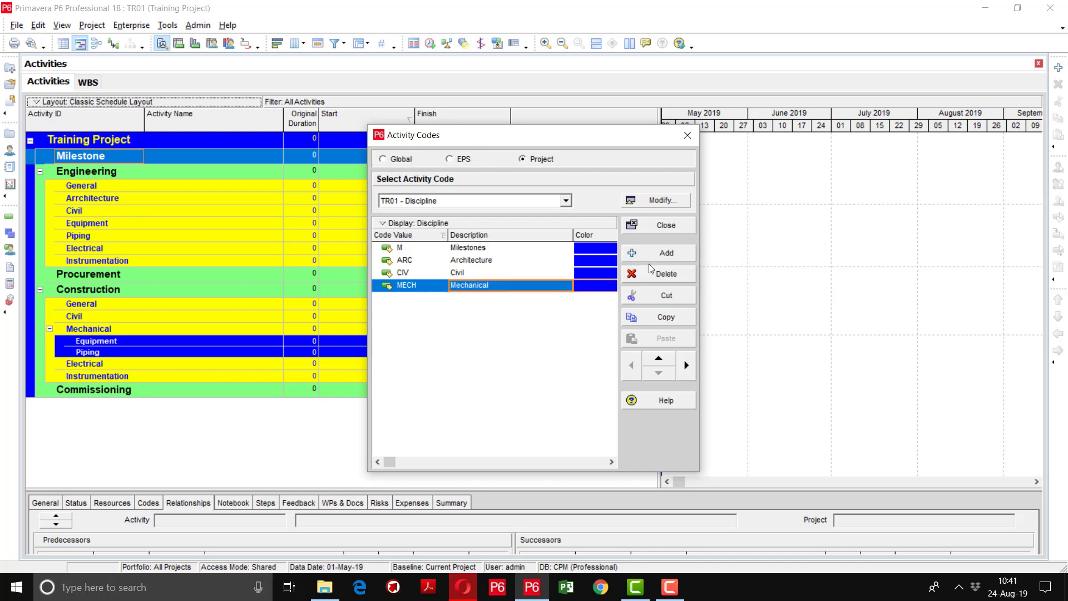
Add Discipline values ELEC (Electrical) and GEN (General)
click(652, 256)
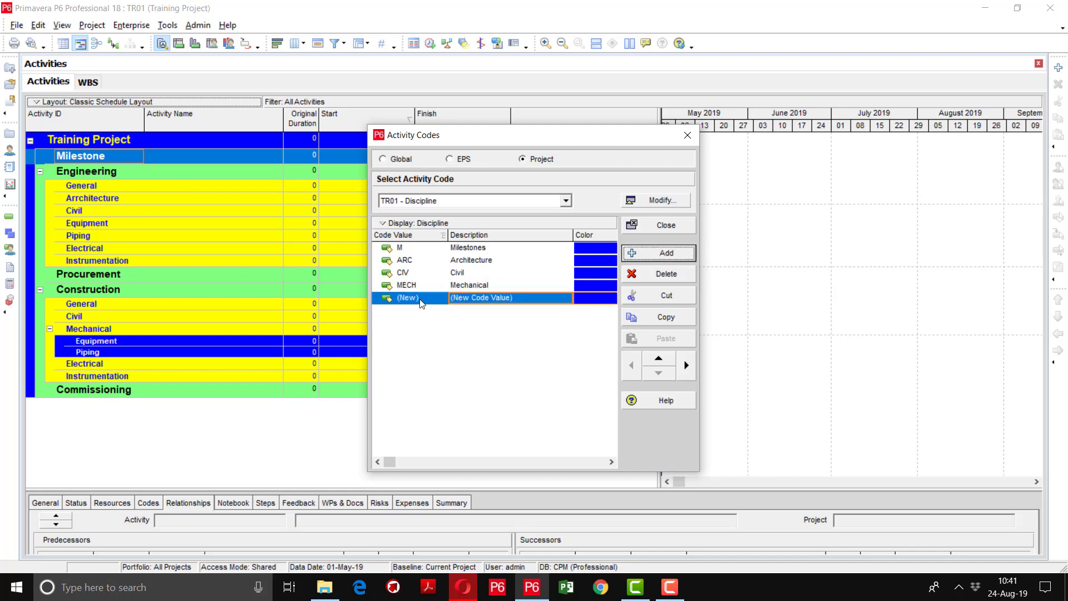
click(422, 303)
text(ELE)
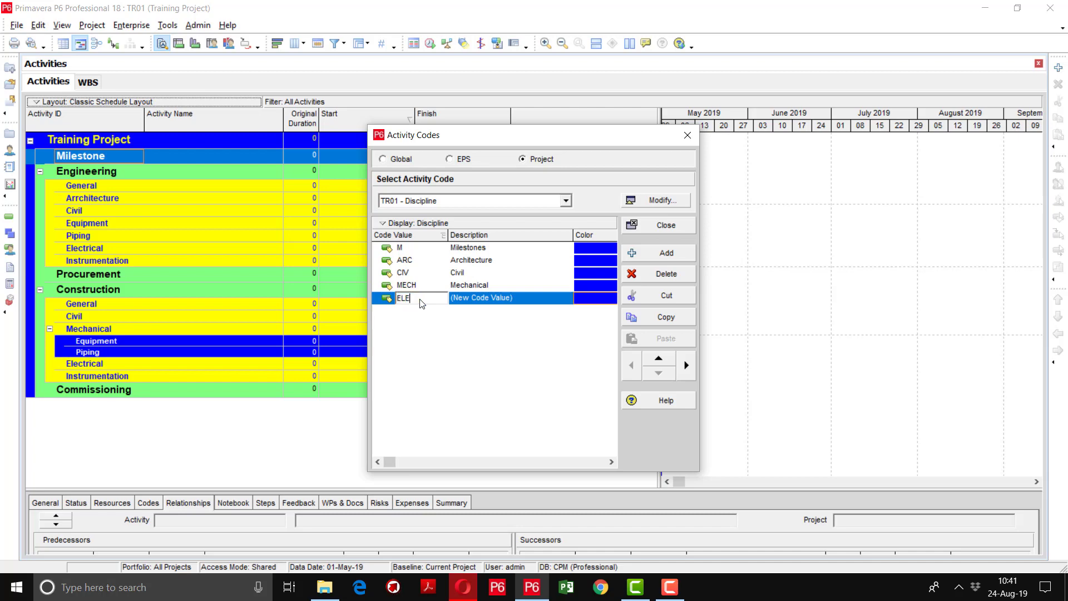
text(C)
key(Tab)
text(Elec)
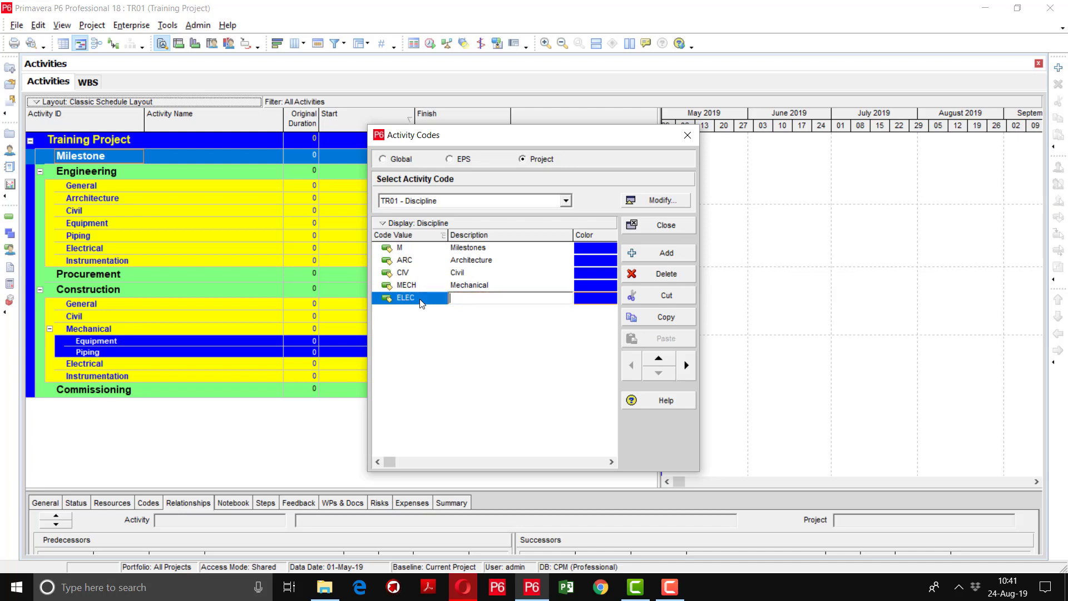
text(trical)
key(Return)
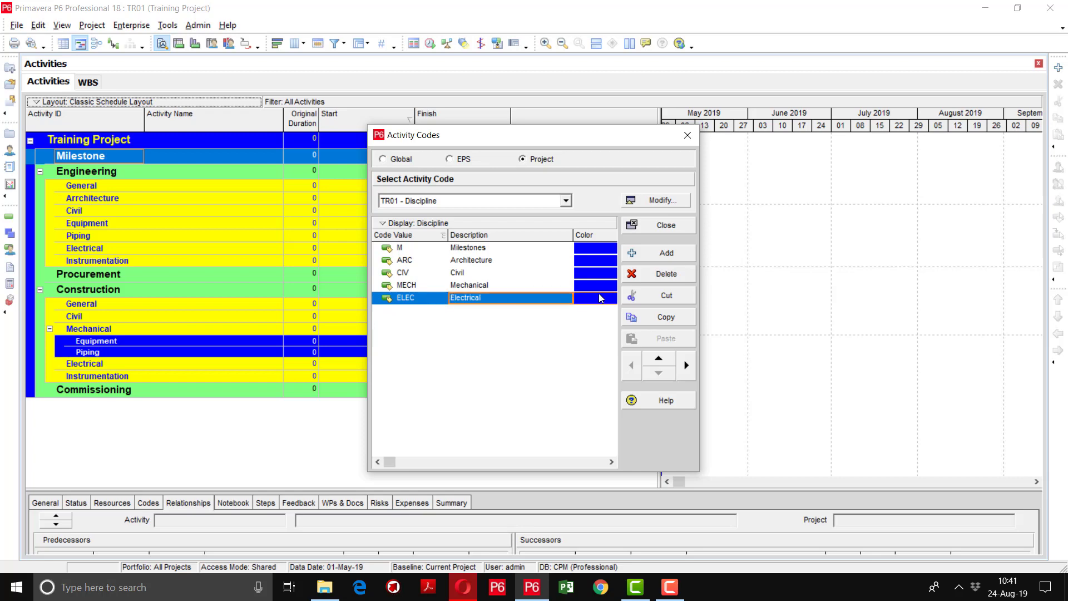
click(656, 252)
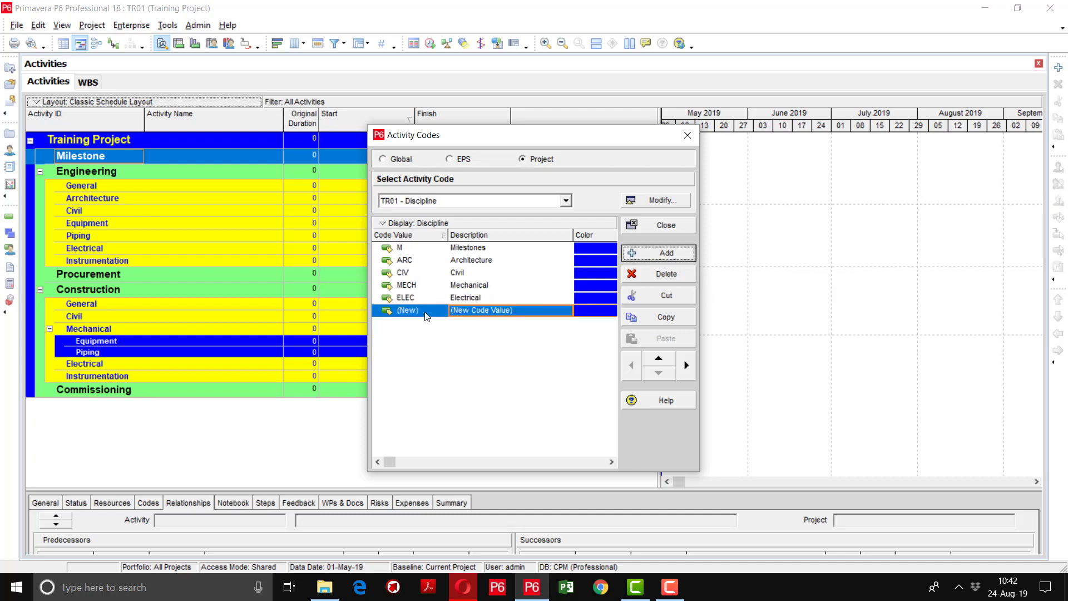
click(423, 310)
text(GEN)
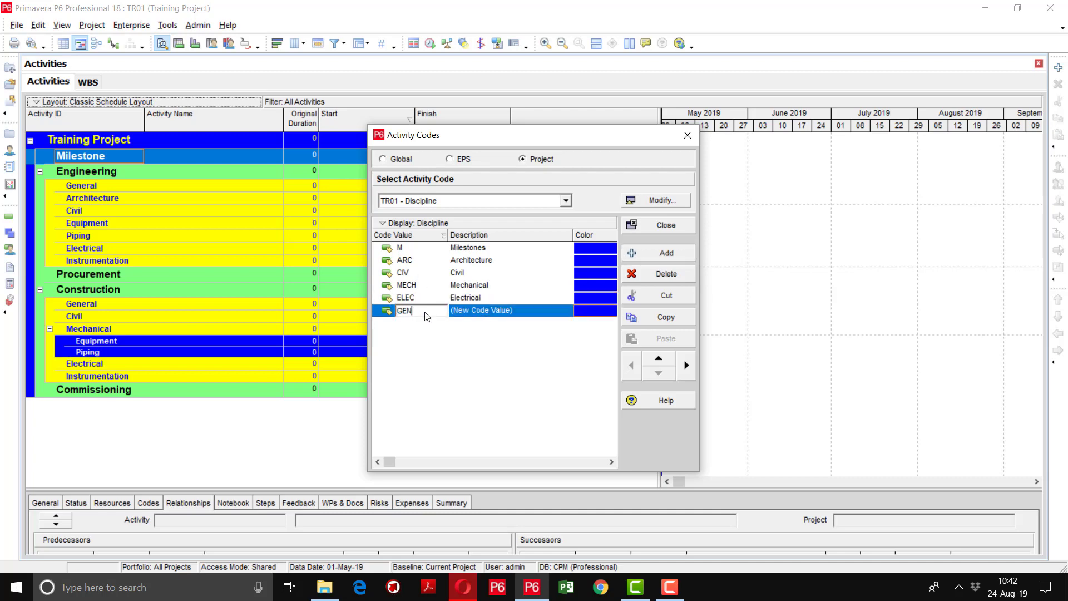
key(Tab)
text(Genera)
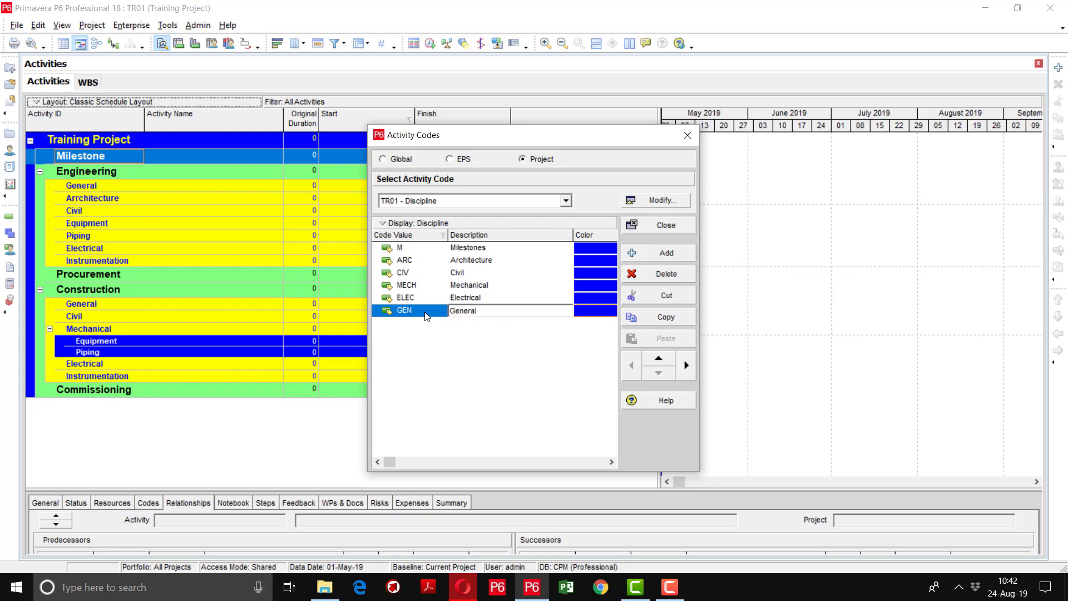
key(Return)
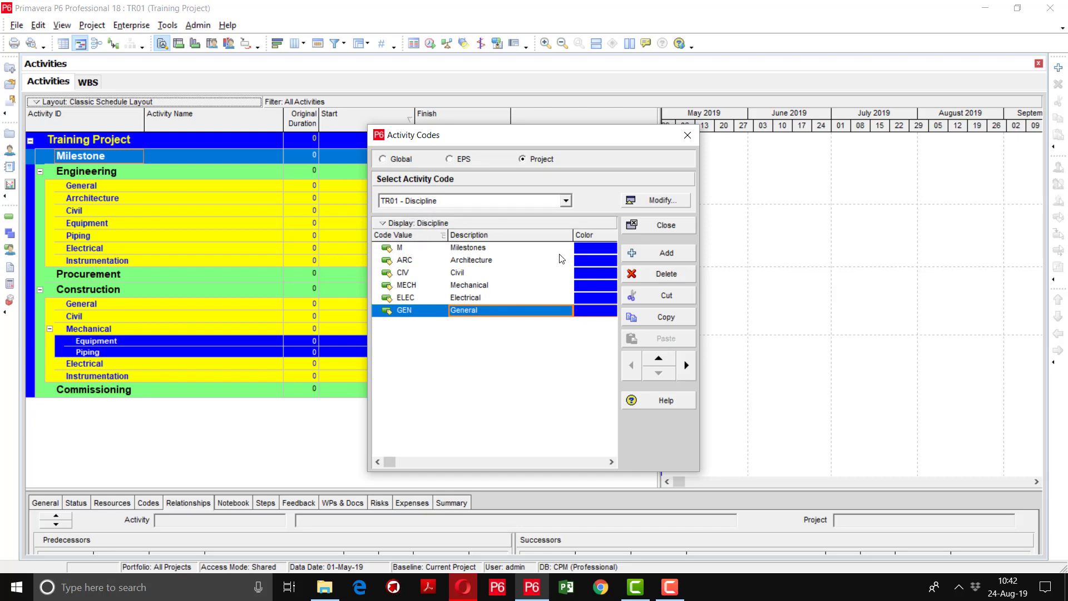
click(566, 200)
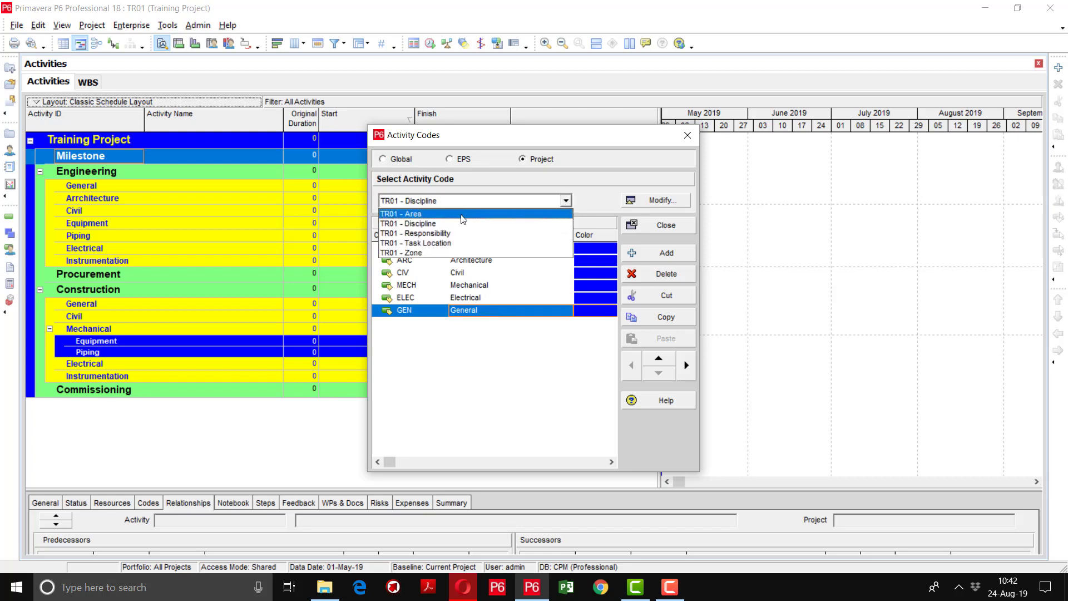
Switch to TR01 - Zone and add the value COM (Common Area)
click(441, 253)
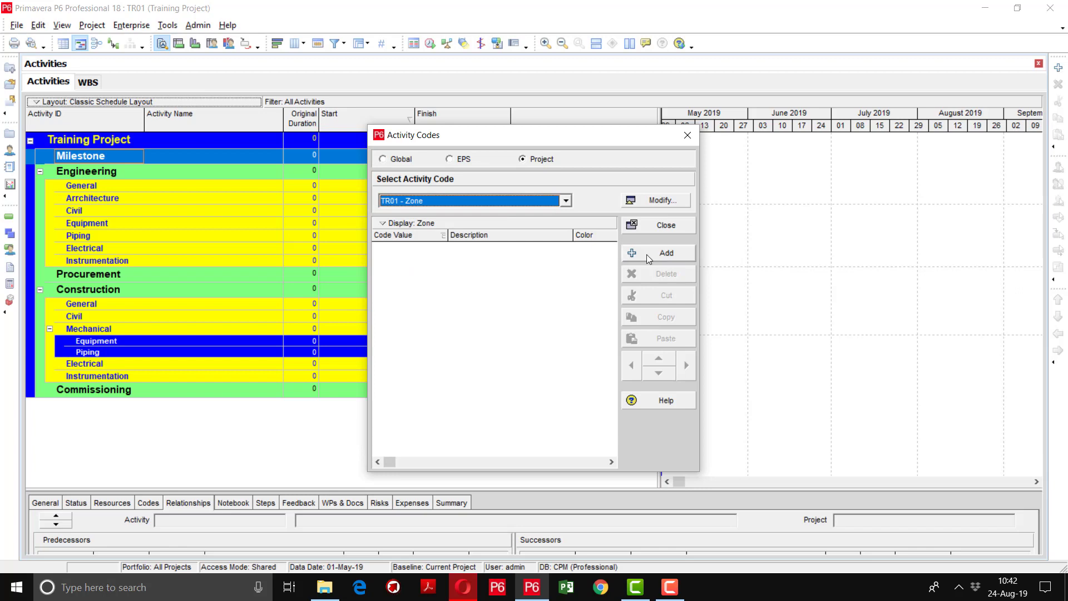
click(654, 203)
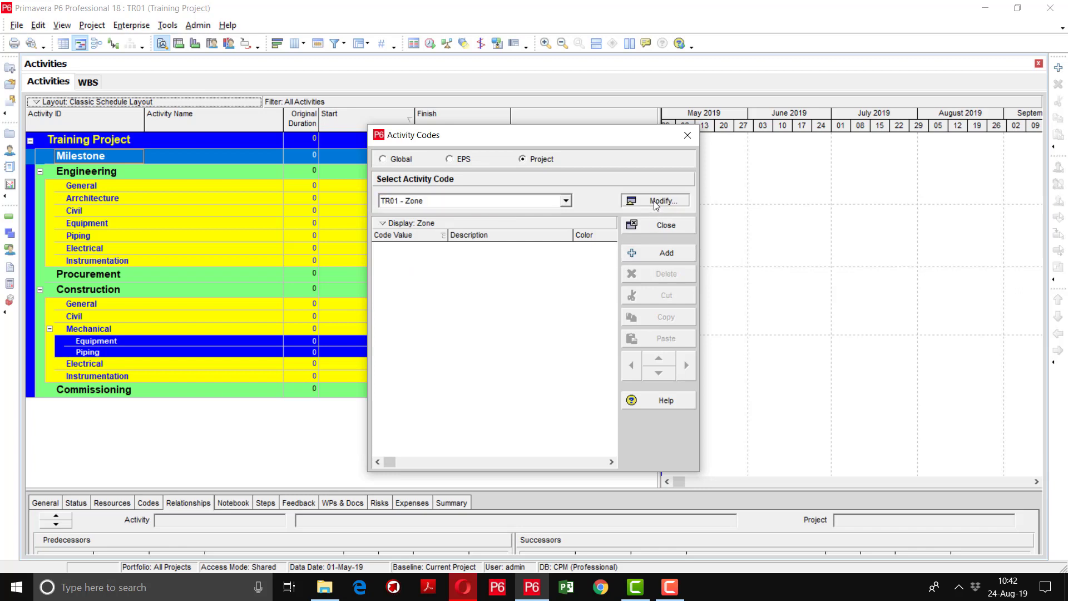
click(631, 220)
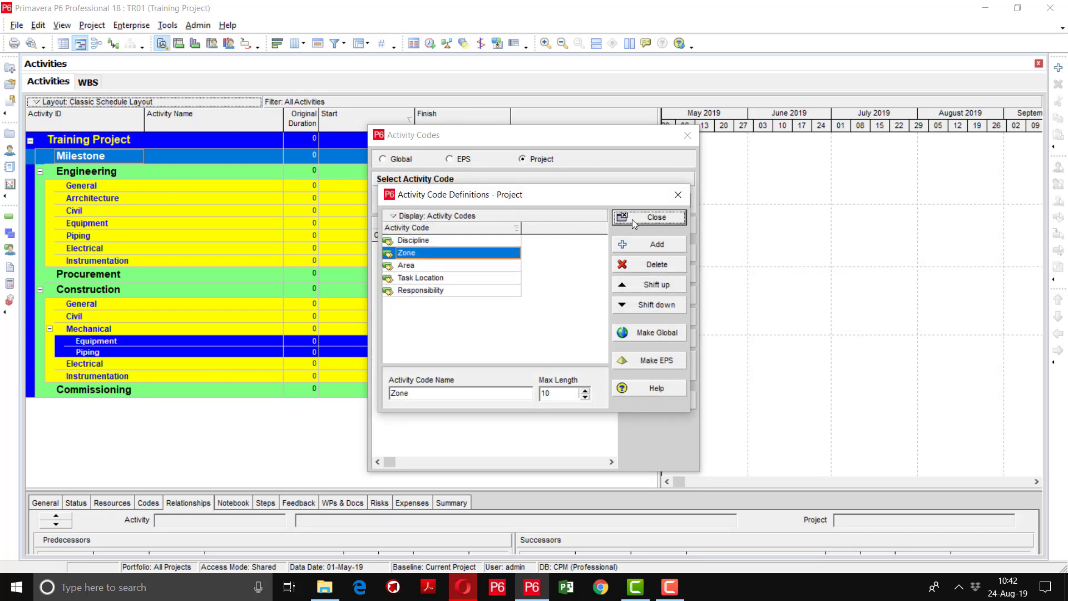
click(657, 253)
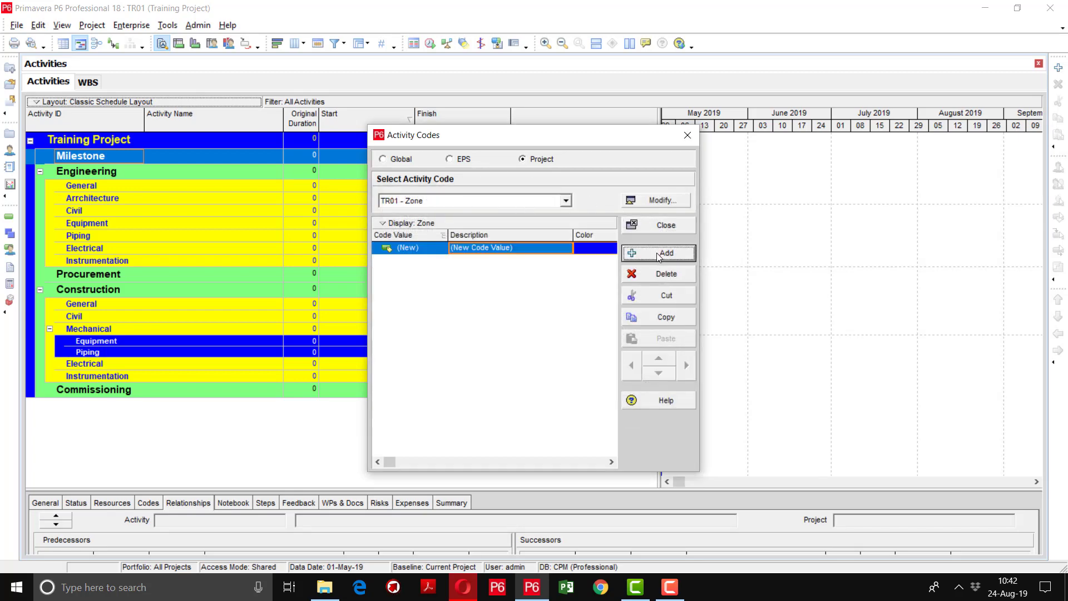
click(425, 251)
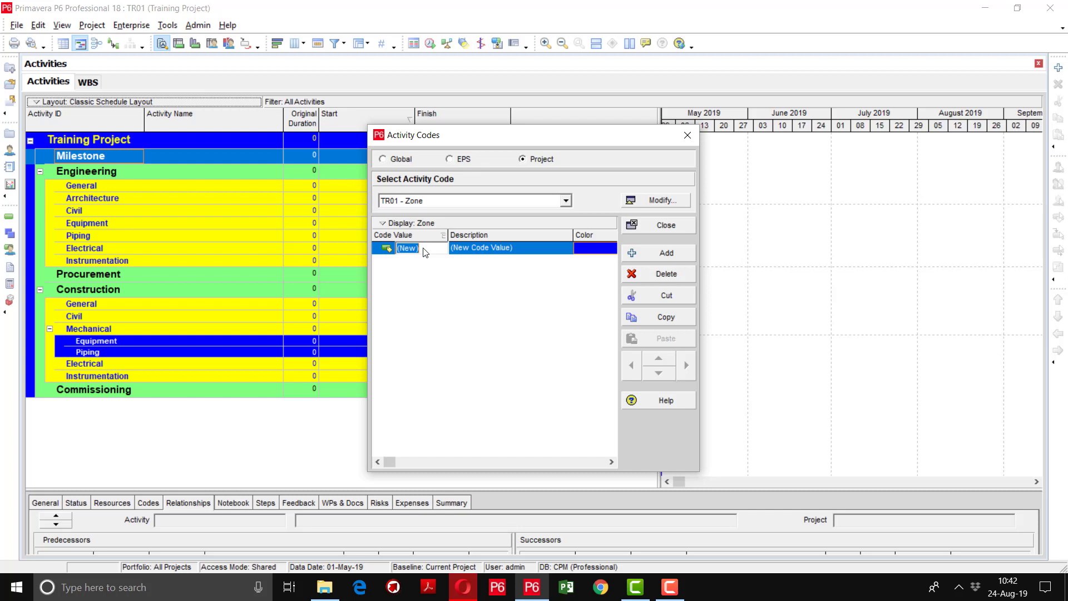
text(COM)
key(Tab)
text(Common Area)
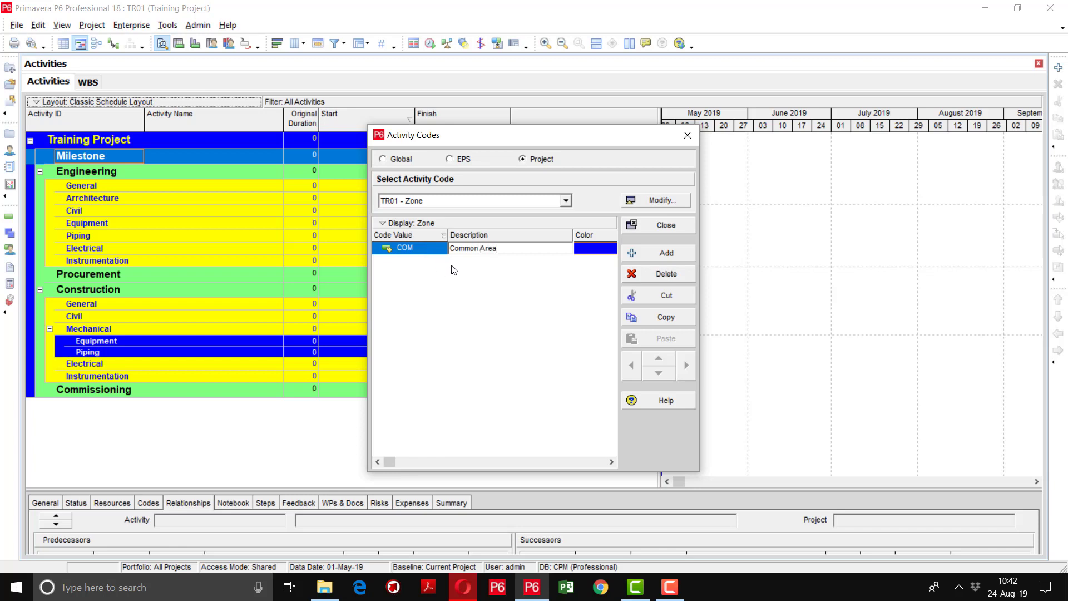
Add Zone values FGS (Finished Goods Area) and MPH (Main Production Hall)
click(632, 254)
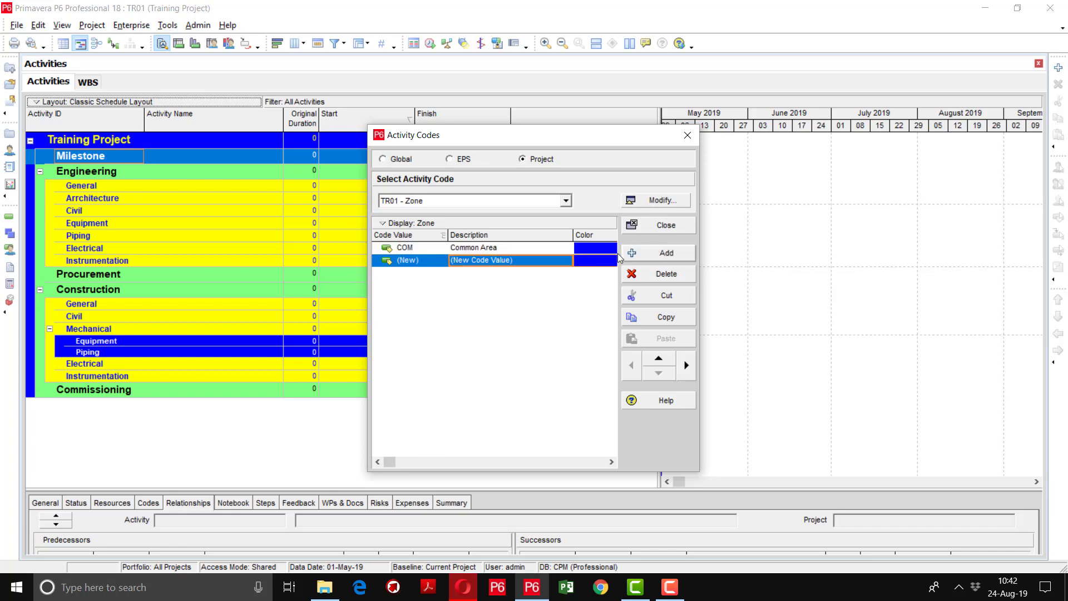
click(430, 265)
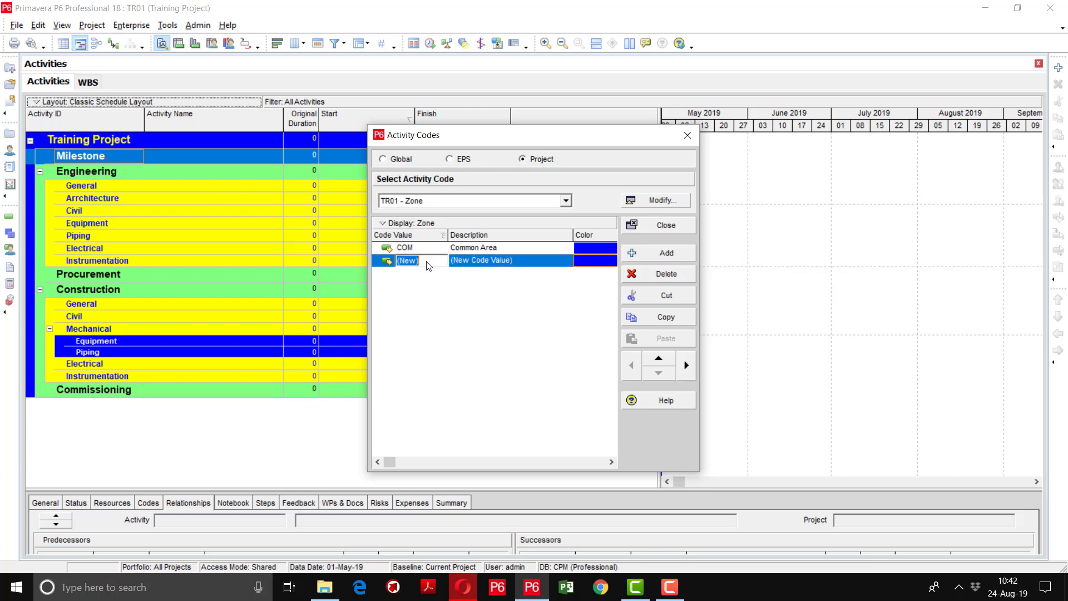
text(FGS)
key(Tab)
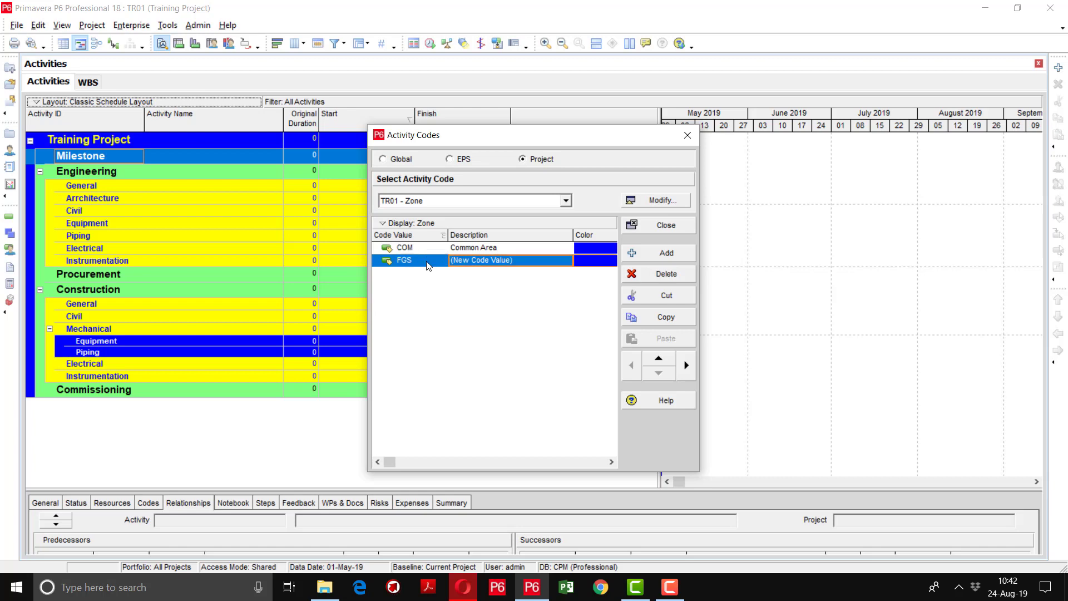
text(Fin)
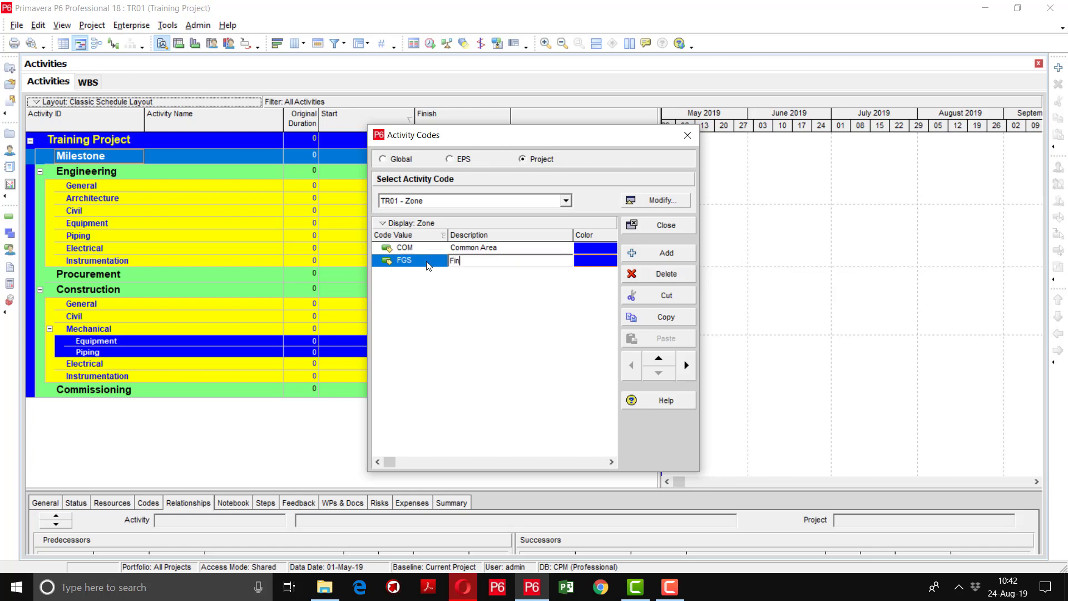
text(ished Goods Atea)
key(BackSpace)
key(BackSpace)
key(BackSpace)
text(rea)
click(667, 253)
click(433, 276)
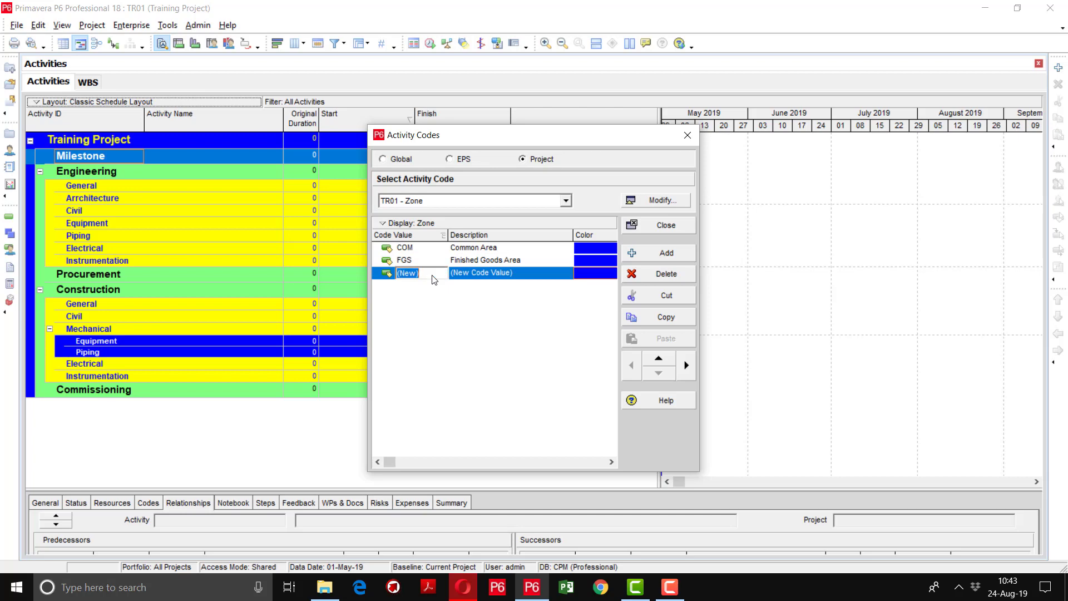
text(MPH)
key(Tab)
text(Ma)
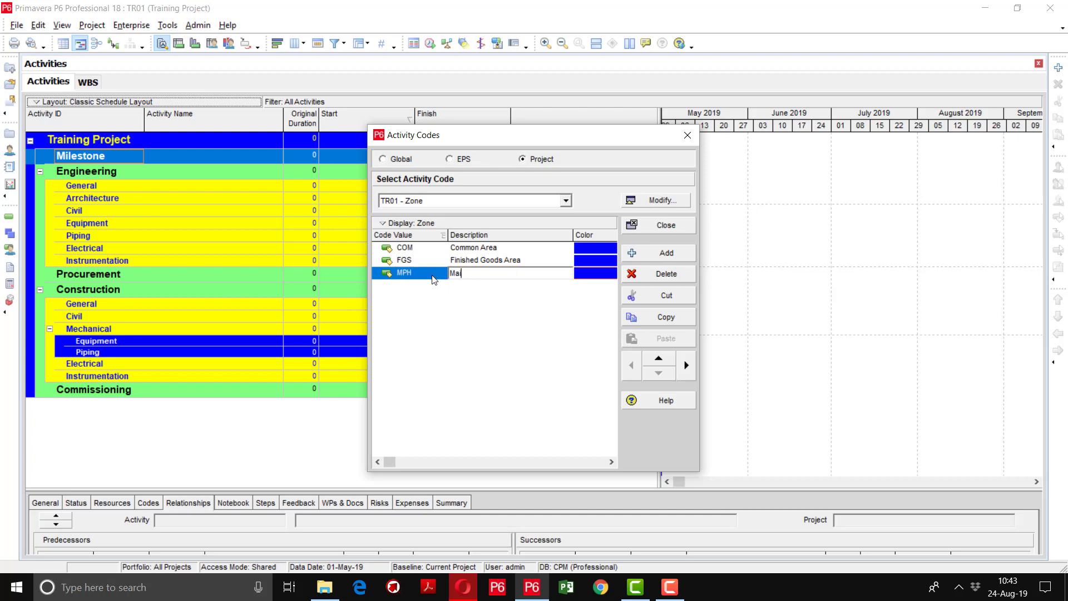
text(in Production Hall)
click(463, 310)
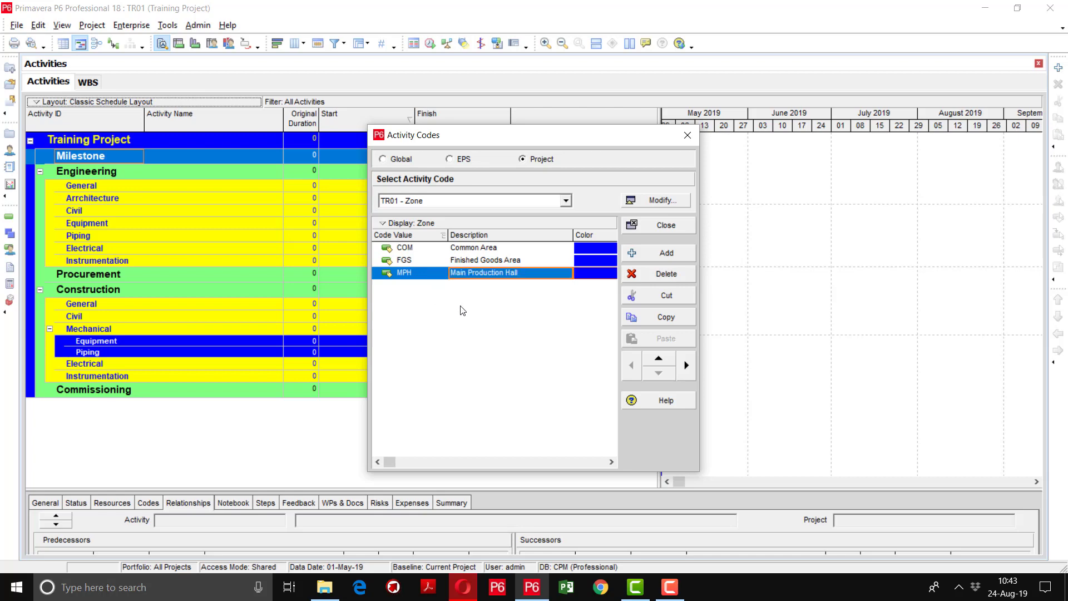
Add Zone values RMS (Raw Material Store) and UB (Utility Building)
click(650, 252)
click(429, 284)
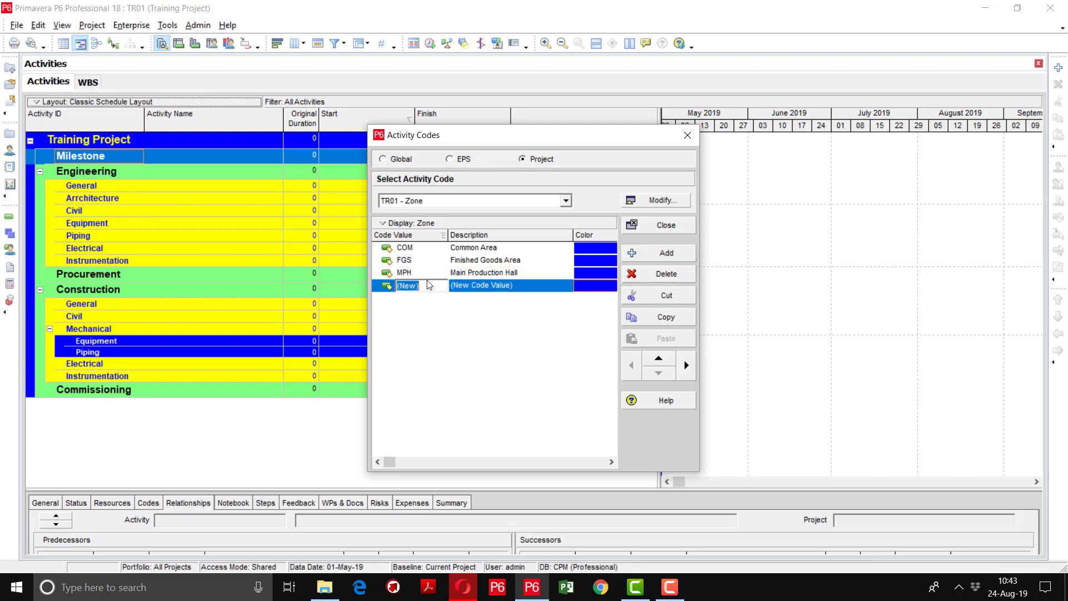
text(RMS)
key(Tab)
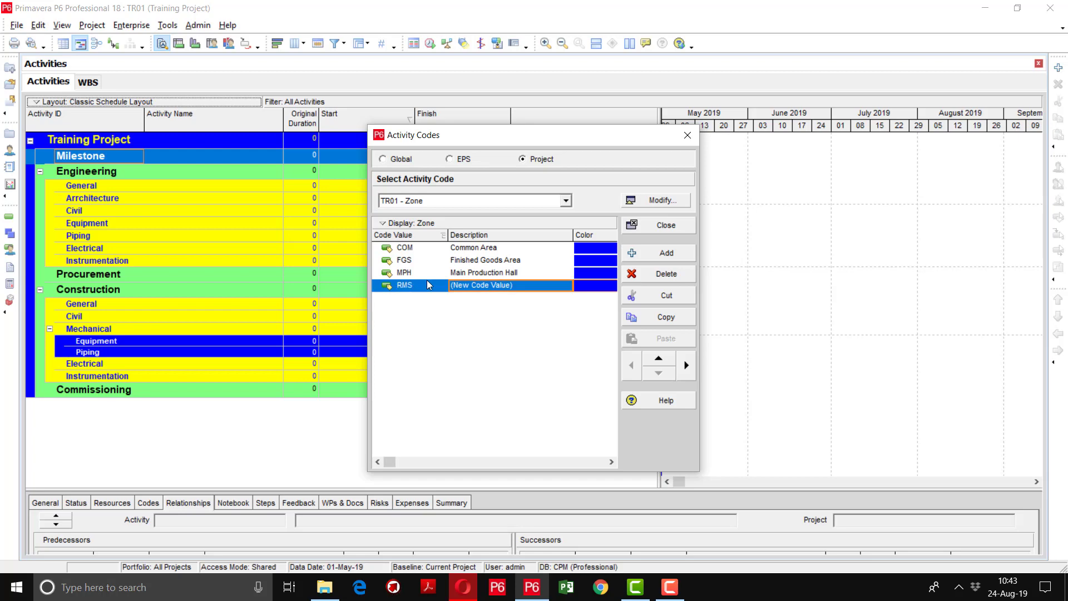
text(Raw Mater)
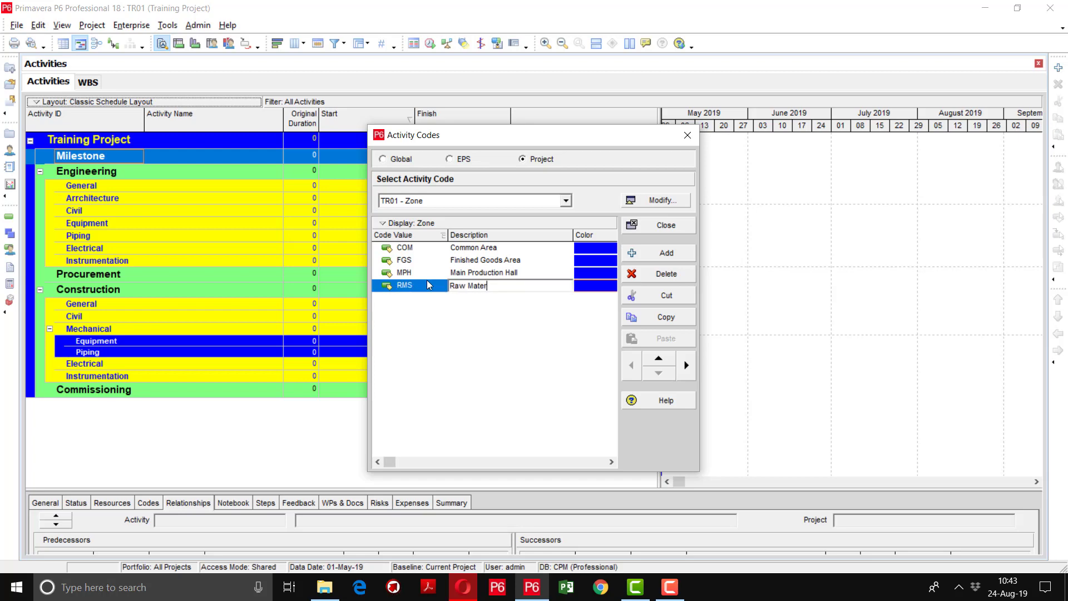
text(ial Store)
key(Return)
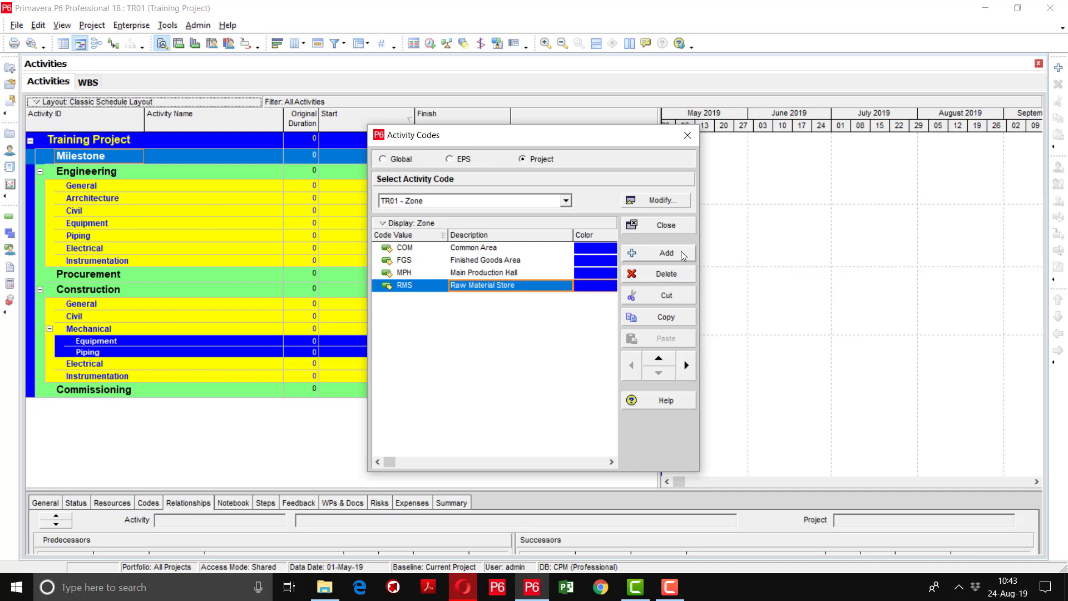
click(681, 252)
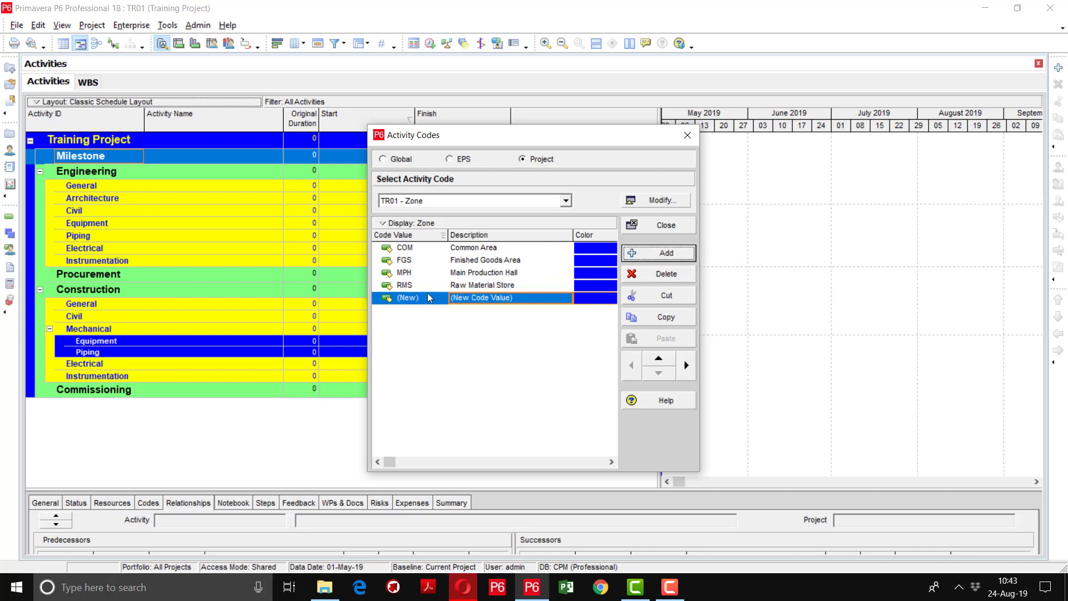
click(424, 299)
text(Ut)
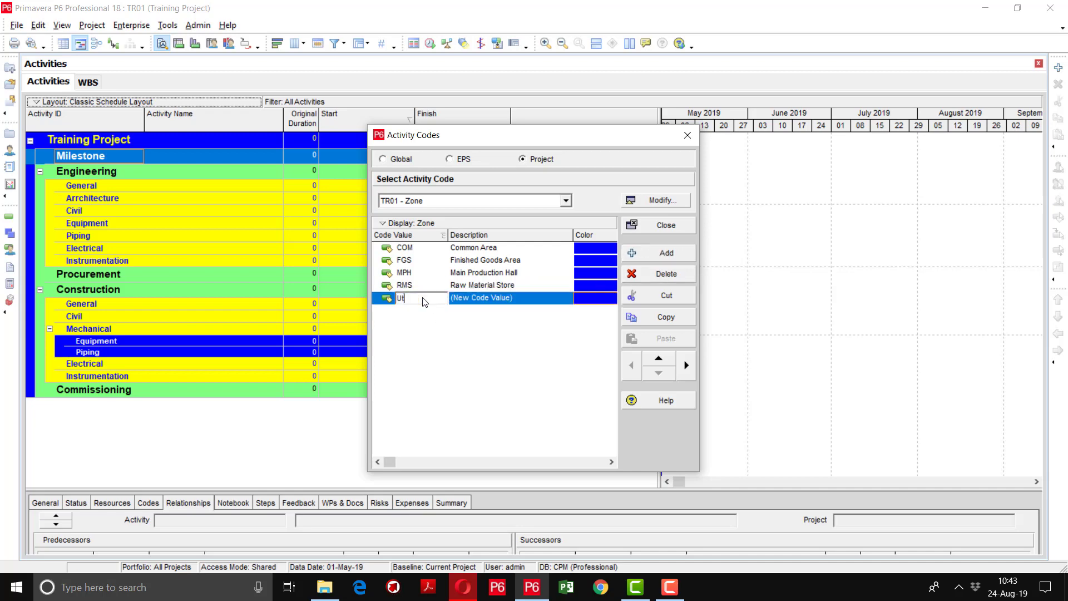
text(ility Bu)
key(BackSpace)
key(BackSpace)
key(BackSpace)
key(BackSpace)
key(BackSpace)
key(BackSpace)
key(BackSpace)
key(BackSpace)
text(B)
key(Tab)
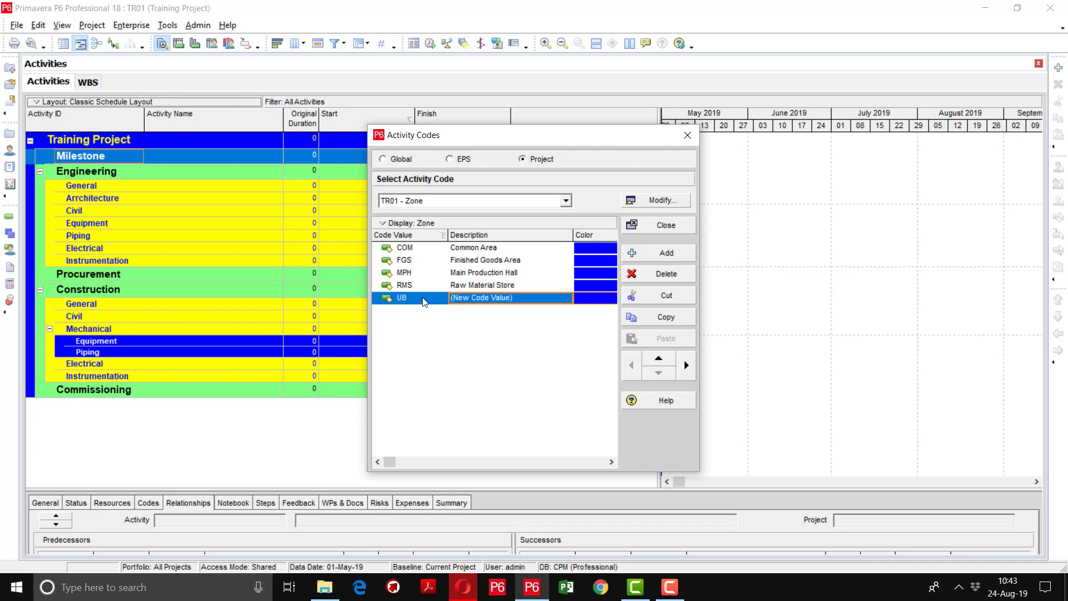
text(Utility)
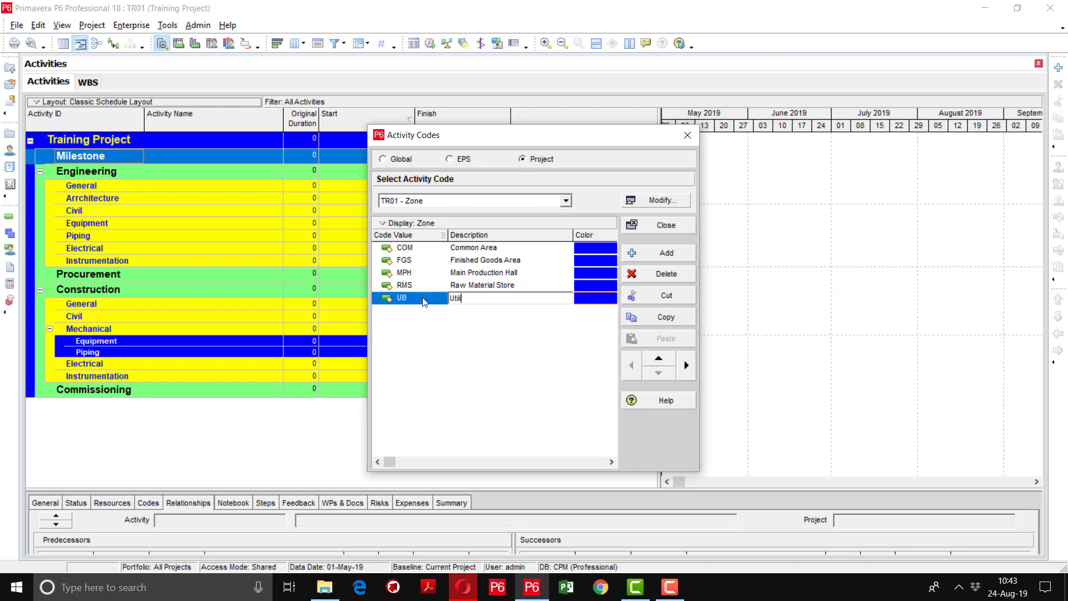
text( Building)
click(493, 363)
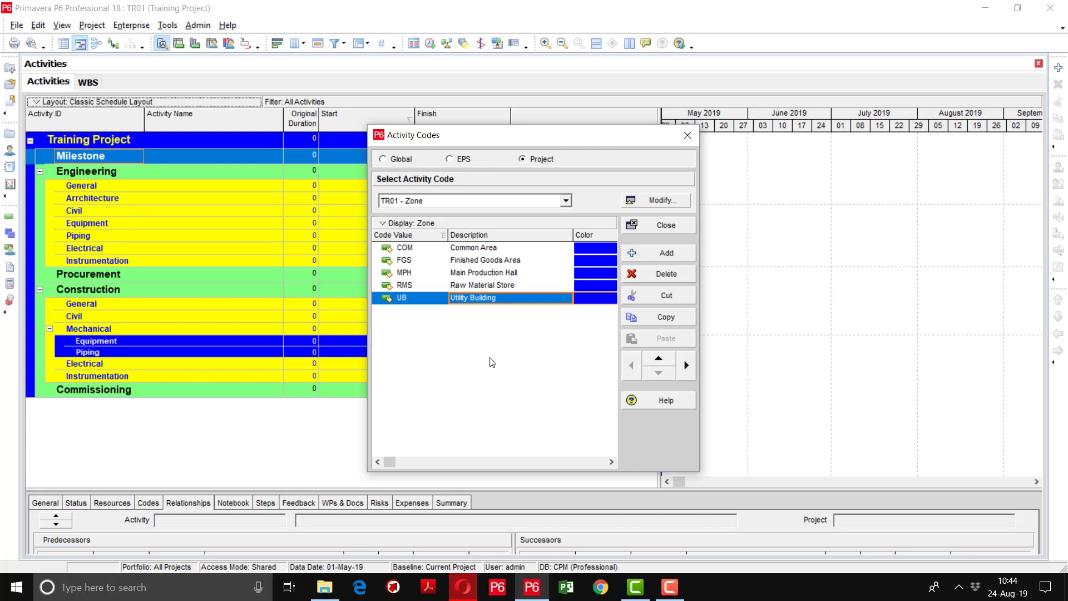
click(566, 200)
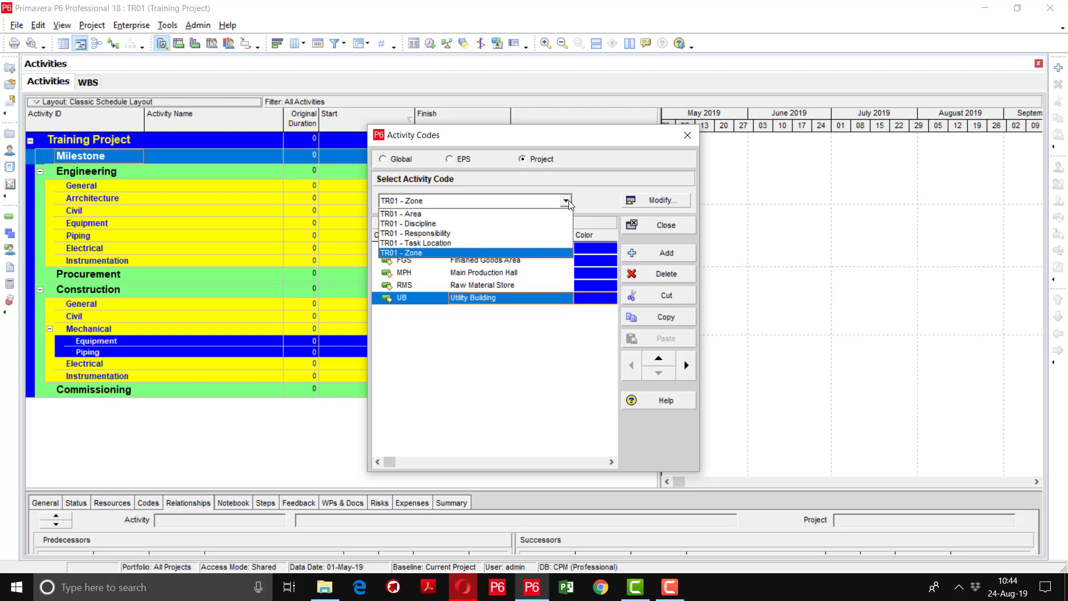
Under TR01 - Responsibility, add code value AA described by a team member's name
click(482, 234)
click(647, 254)
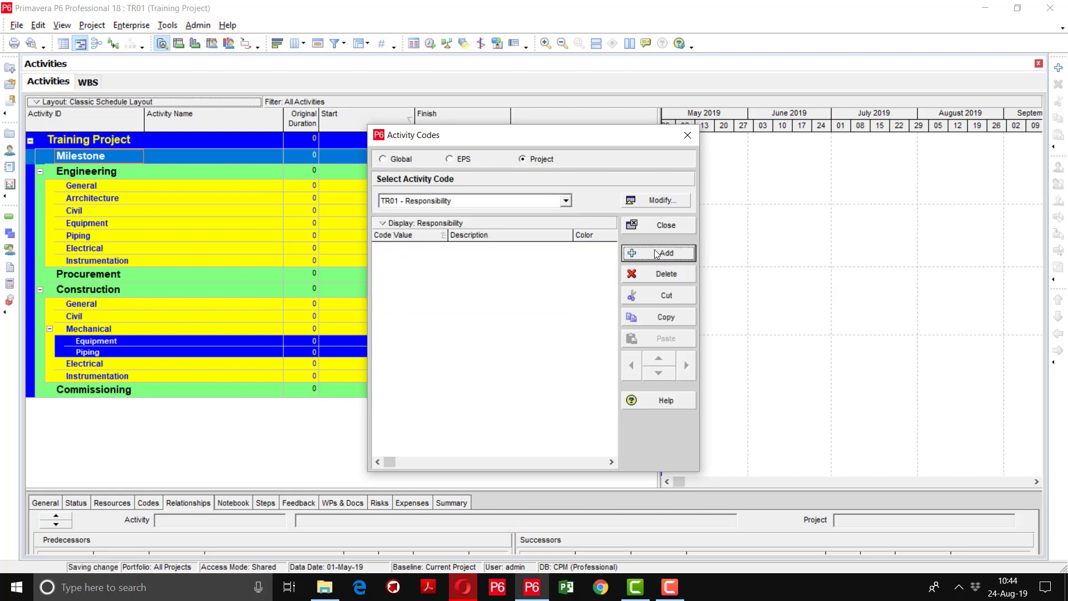
click(427, 256)
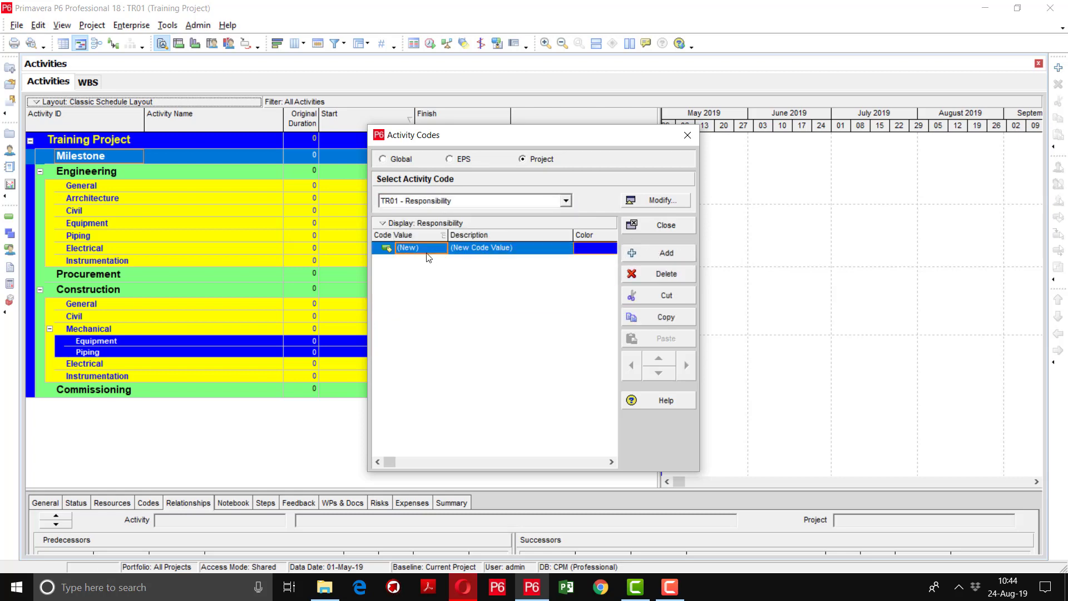
text(AA)
key(Tab)
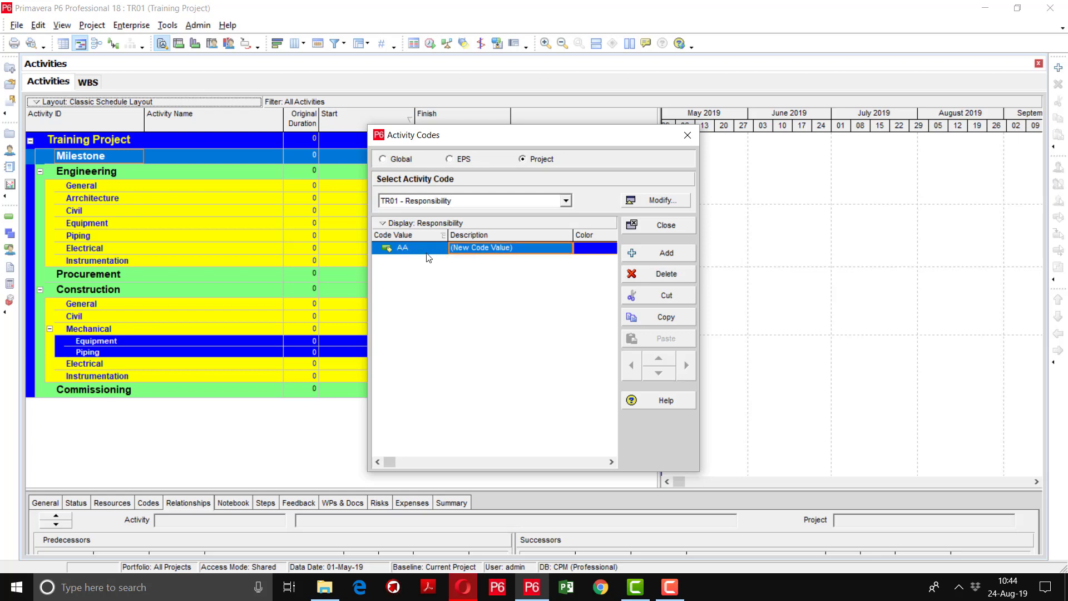
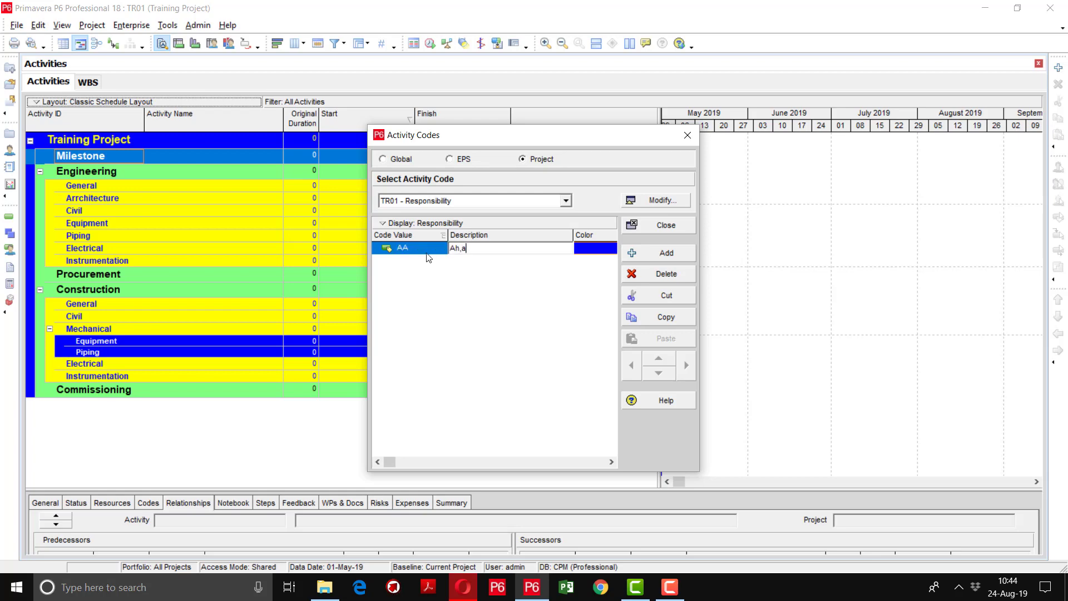
key(Return)
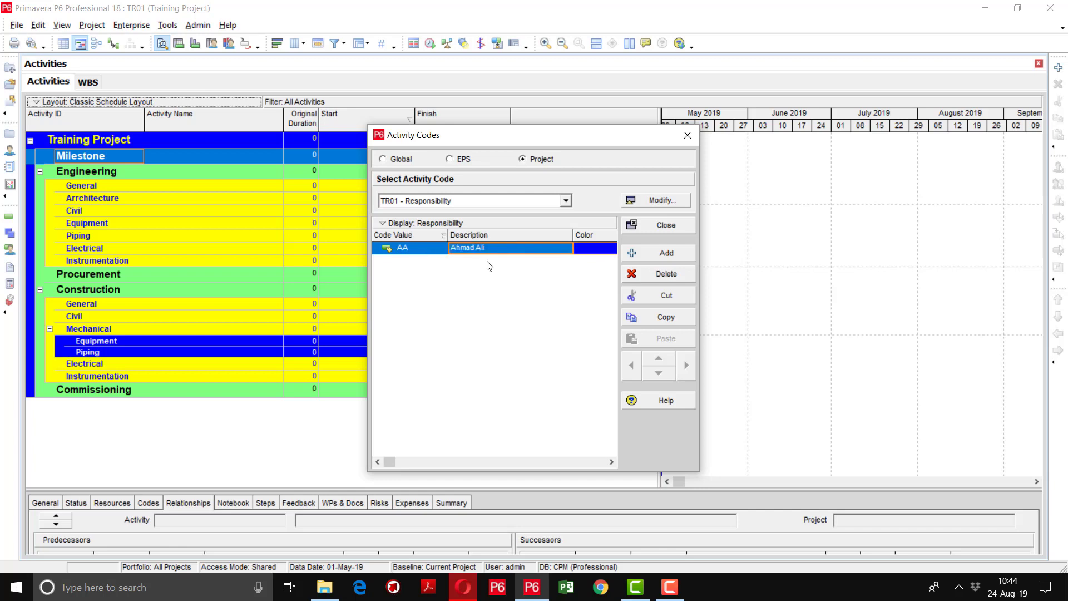
Add Responsibility values ZA and SA, each described by a team member's name
click(647, 254)
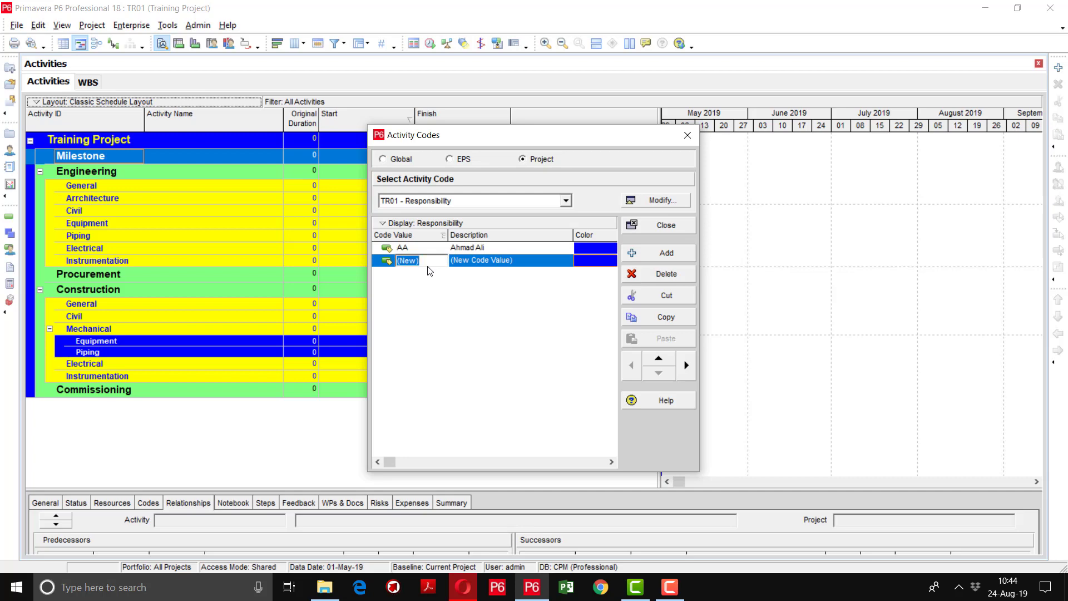
text(Za)
key(BackSpace)
text(A)
key(Tab)
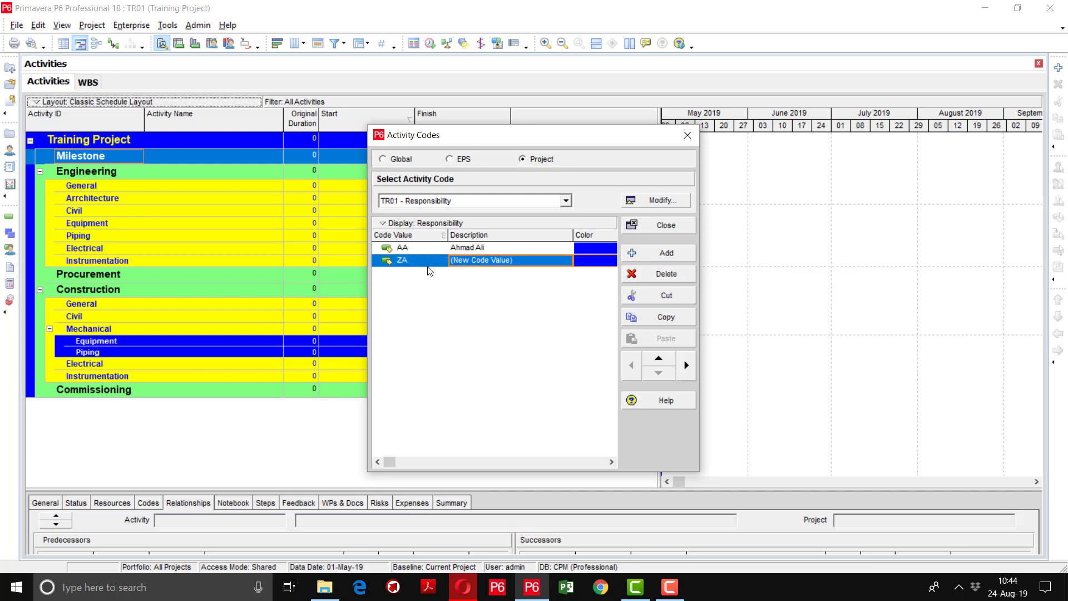
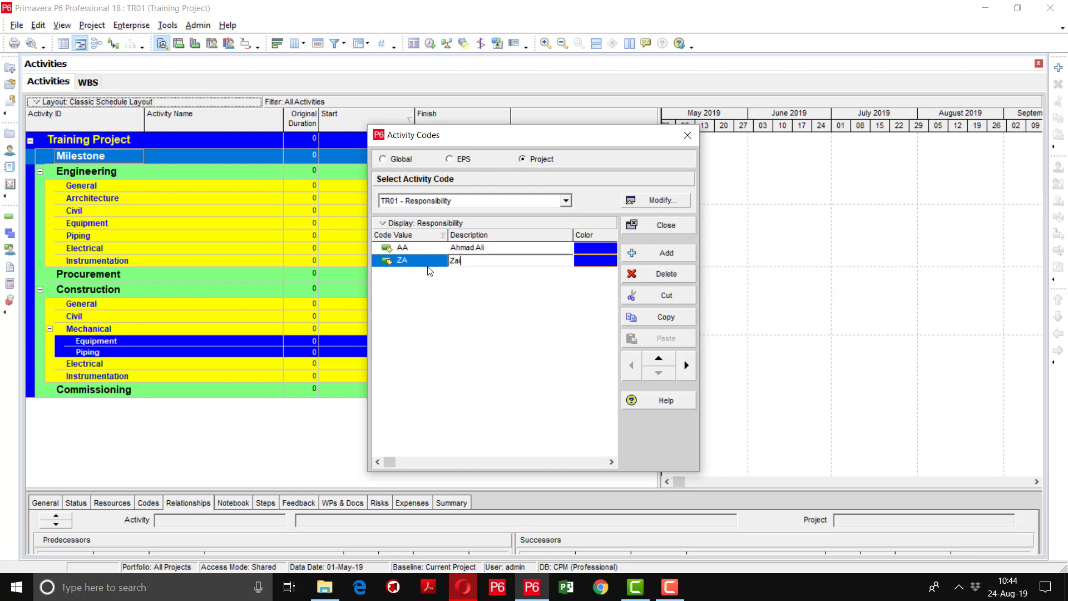
click(668, 254)
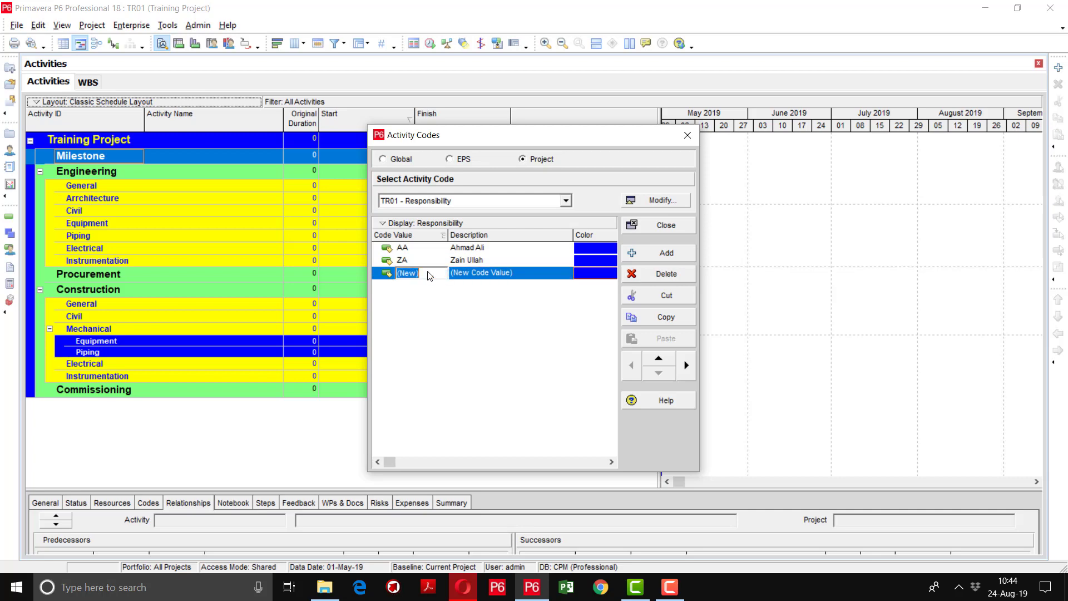
text(SA)
key(Tab)
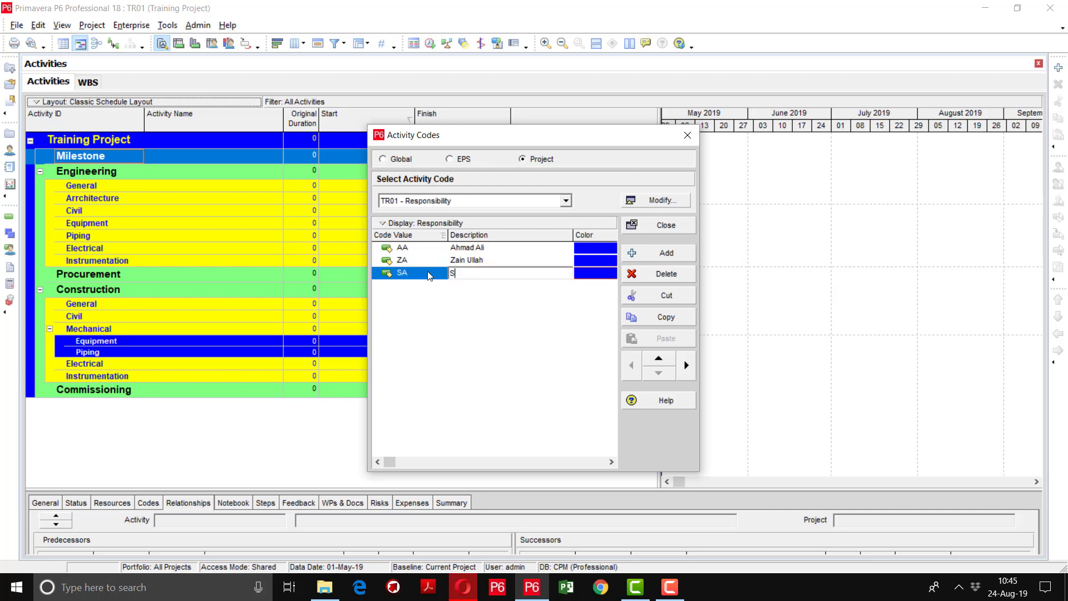
Add Responsibility values UZ and IB, each described by a team member's name
click(667, 253)
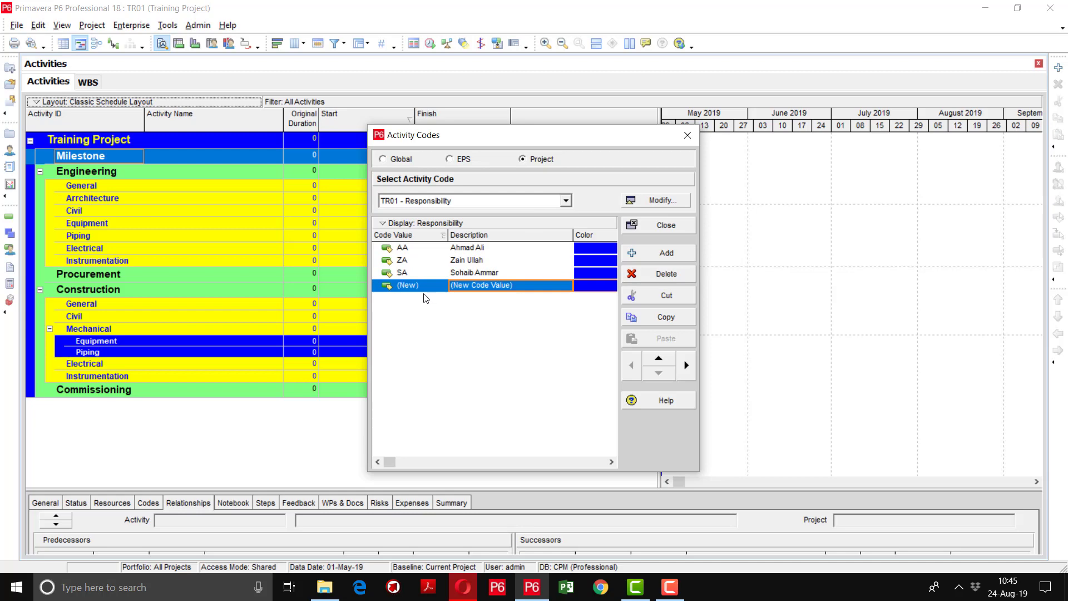
click(426, 288)
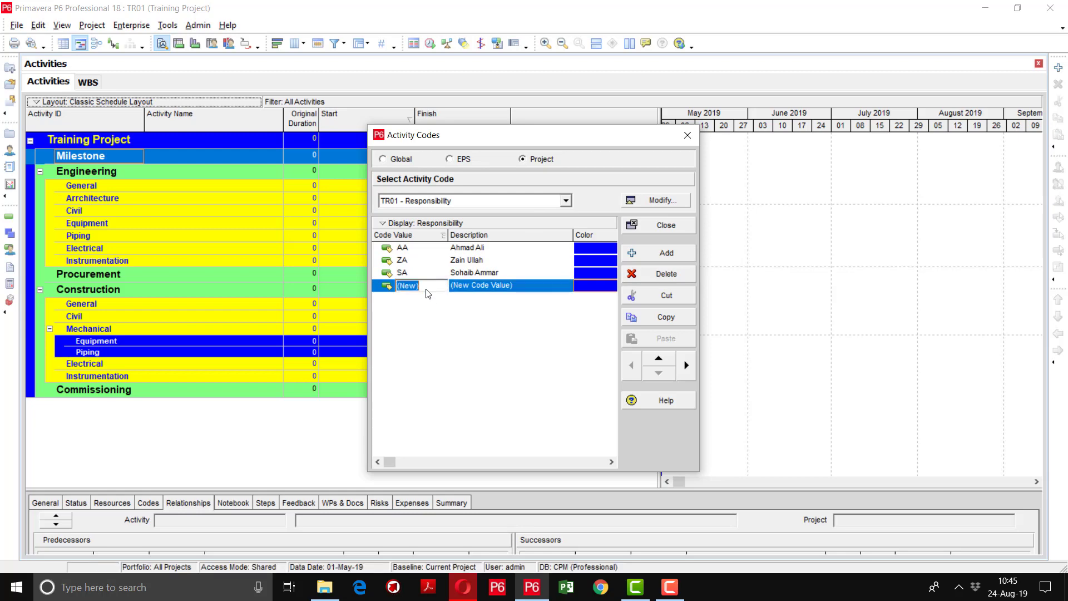
text(UZ)
key(Tab)
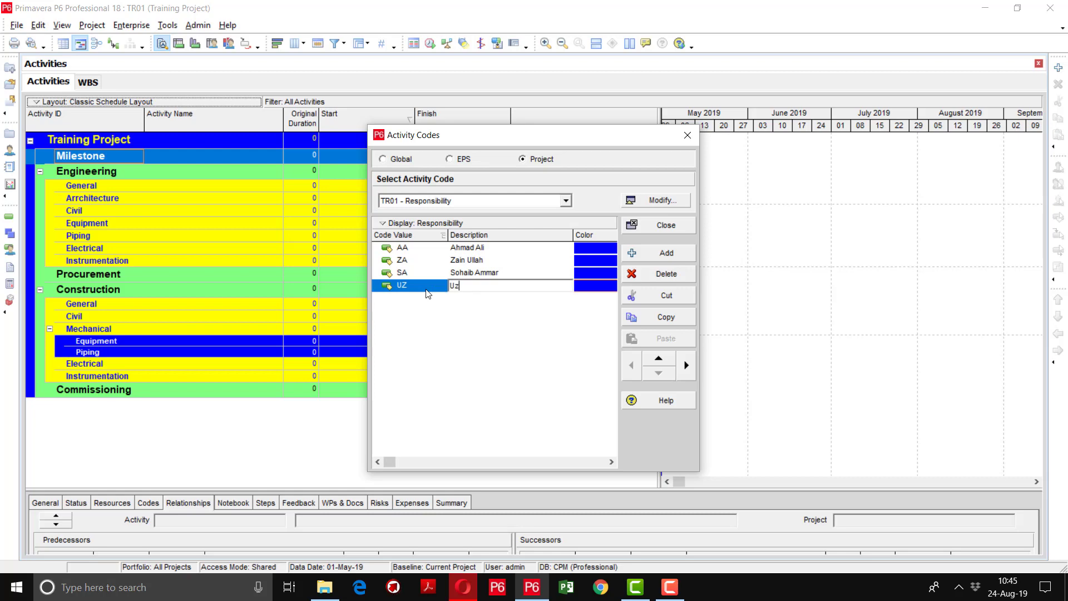
click(513, 317)
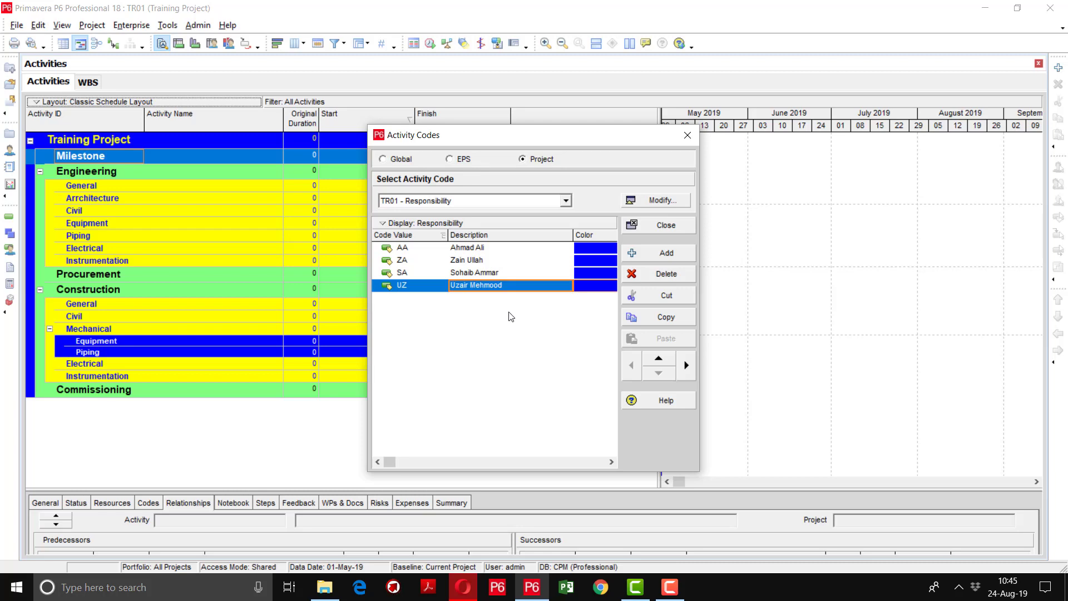
click(650, 255)
click(430, 302)
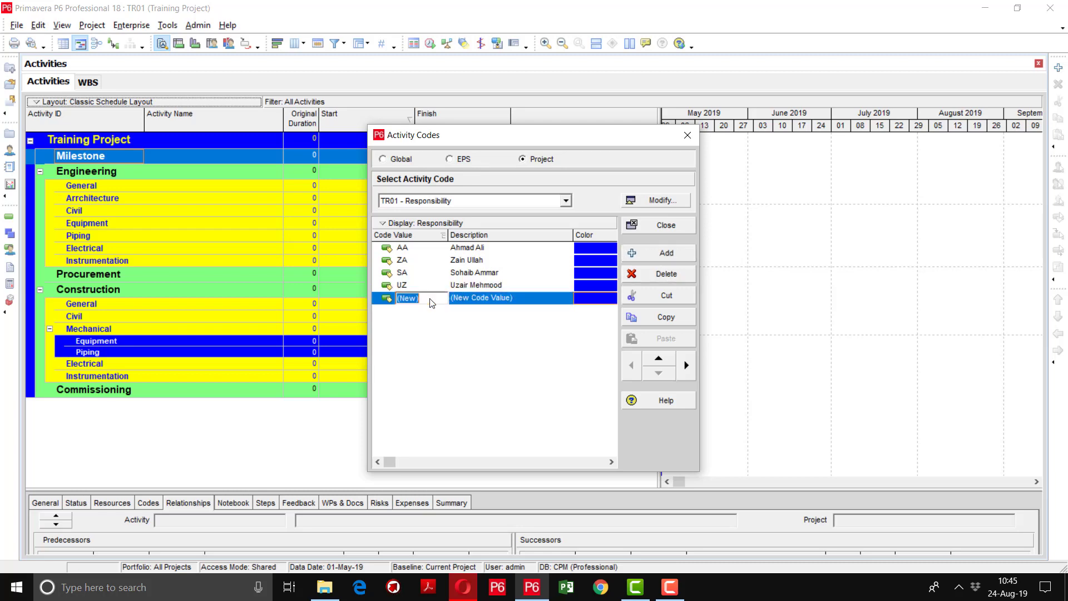
text(IB)
key(Tab)
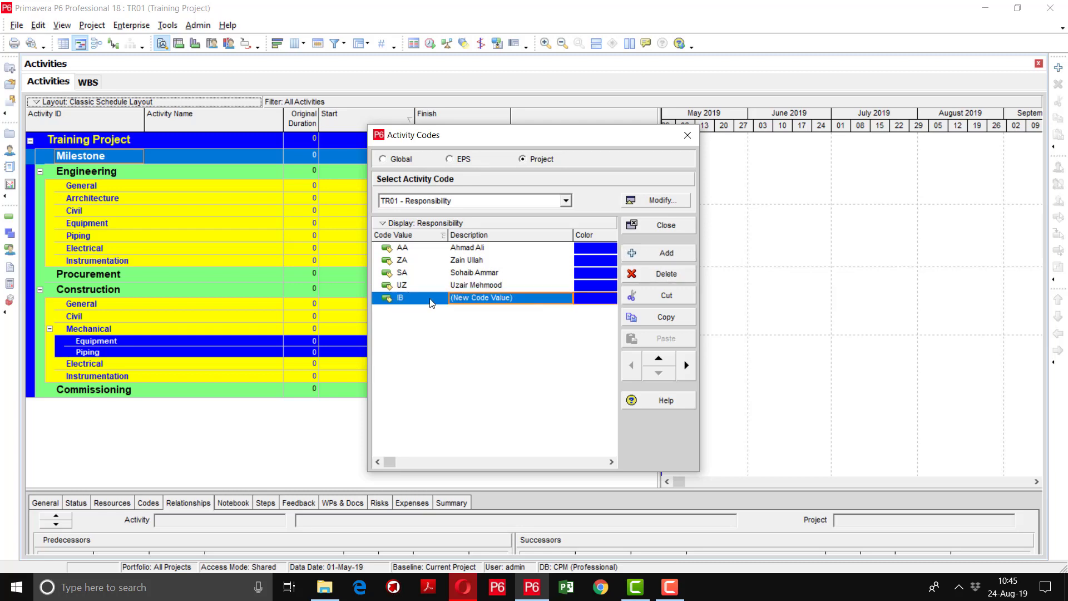
key(BackSpace)
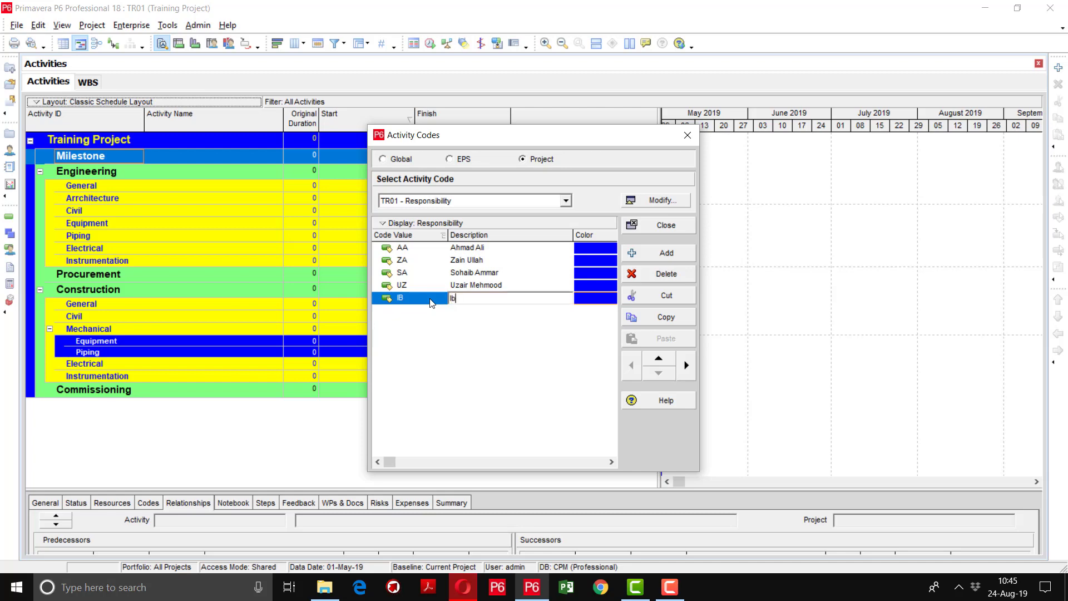
click(512, 343)
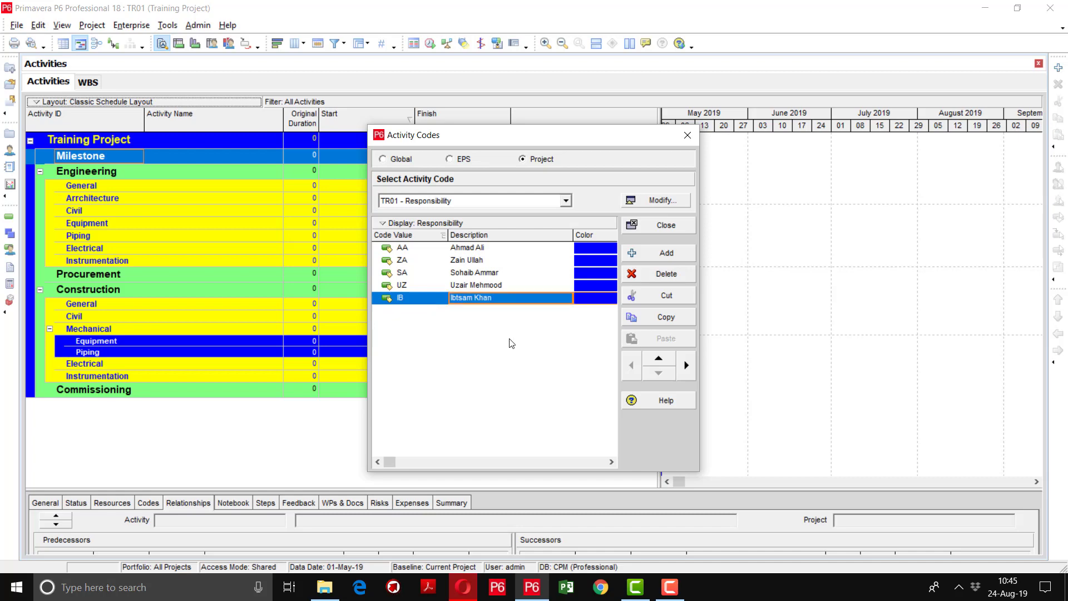
click(544, 200)
Under TR01 - Task Location, add code value LHR described as Lahore
click(453, 245)
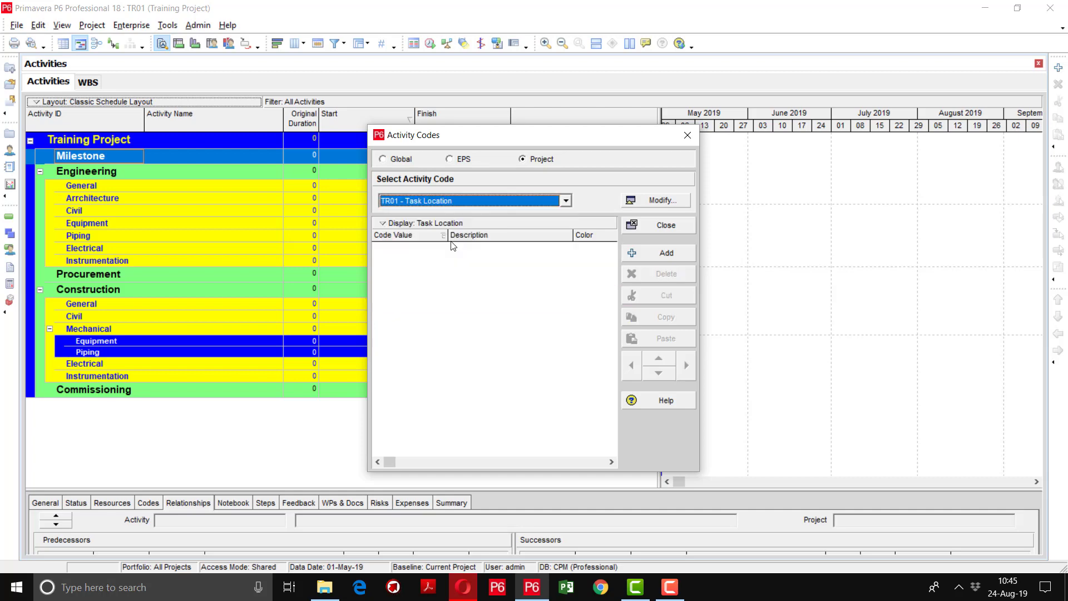
click(645, 254)
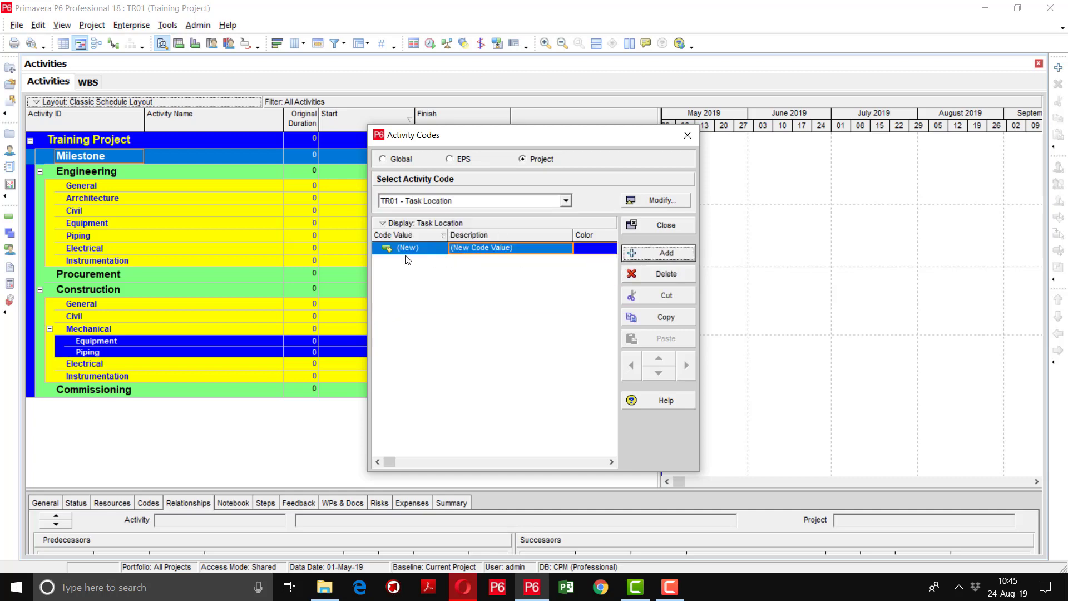
click(419, 245)
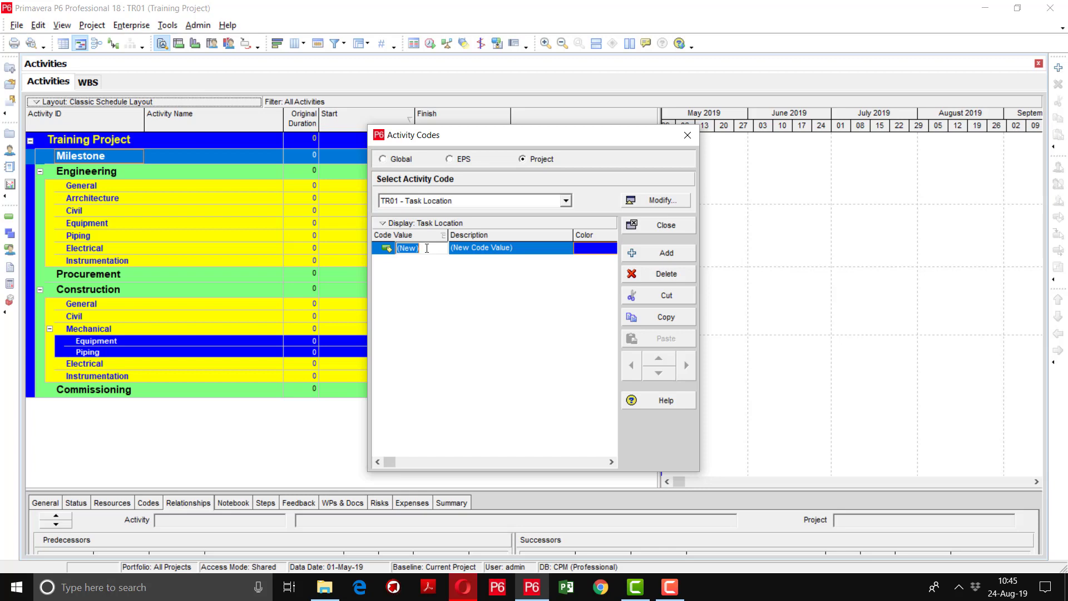
text(LHR)
key(Tab)
text(Lahore)
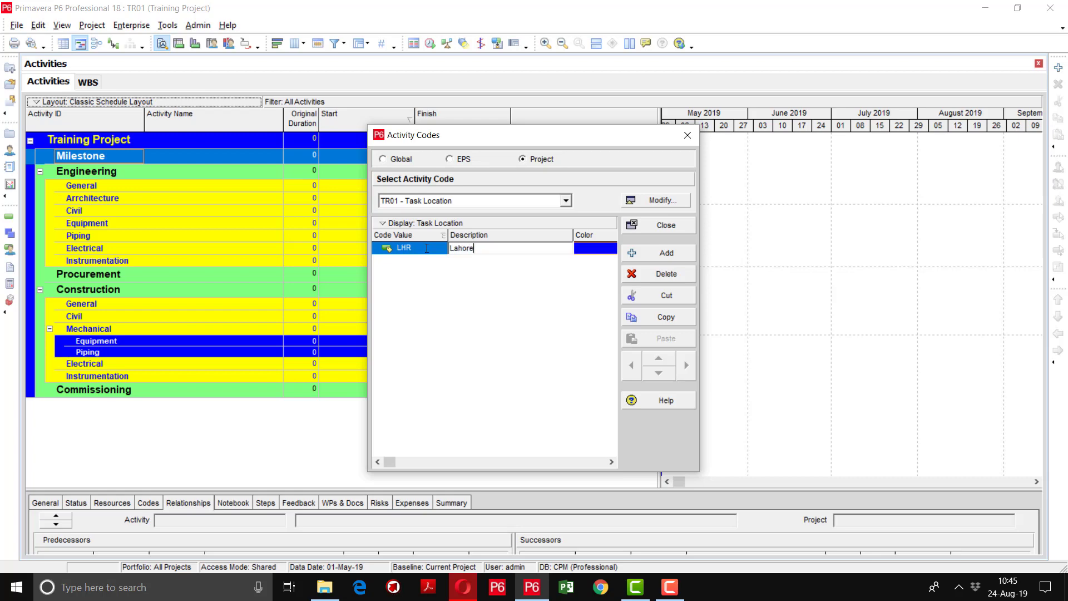
key(Return)
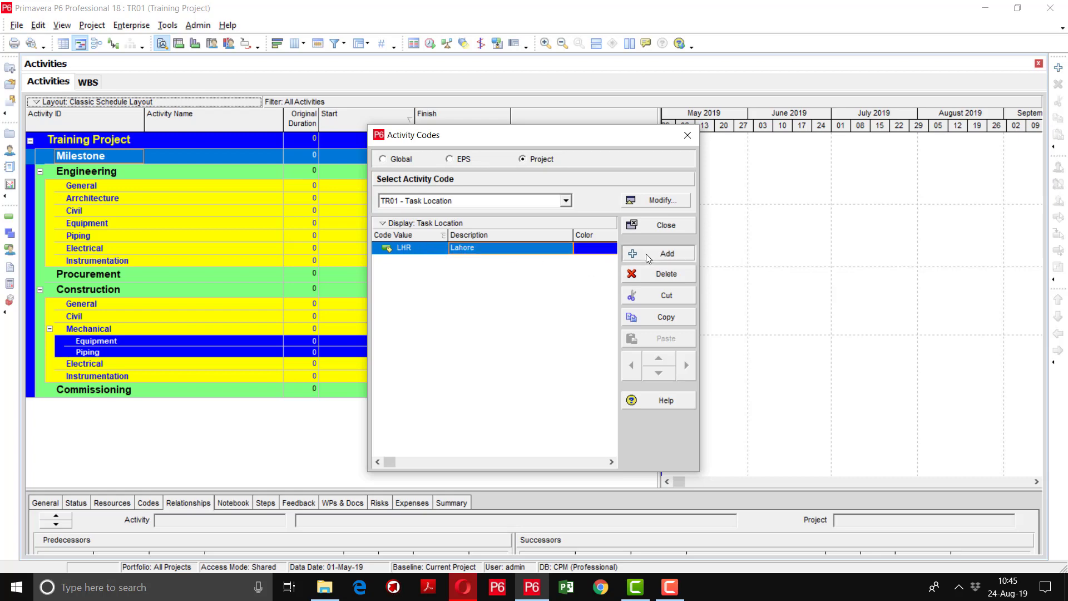
Add Task Location values ISB (Islamabad) and KAR (Karachi)
click(646, 253)
click(424, 263)
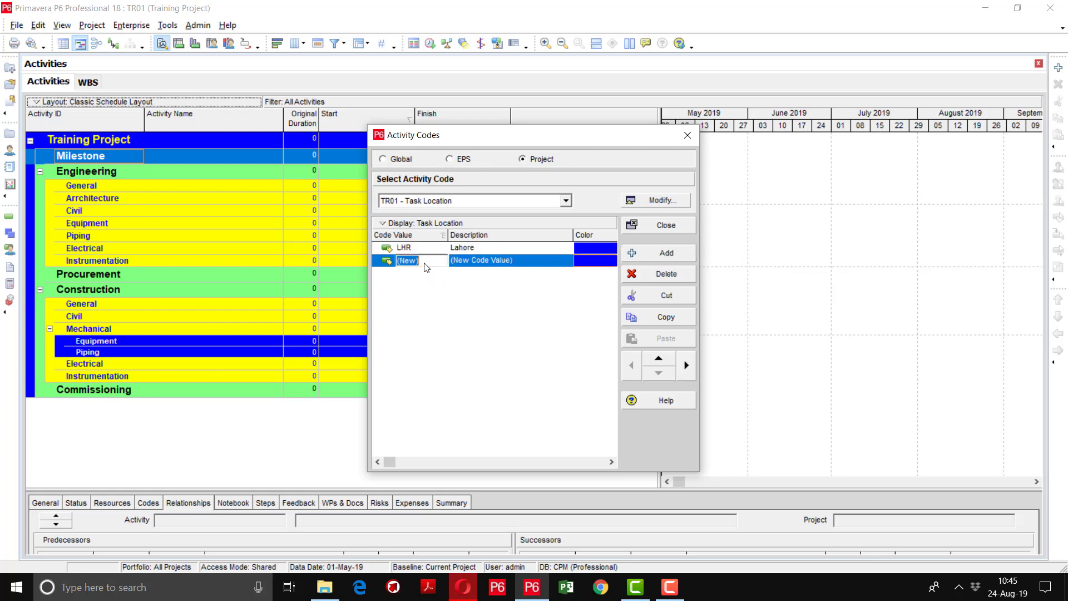
key(BackSpace)
text(ISB)
key(Tab)
key(BackSpace)
text(Isla)
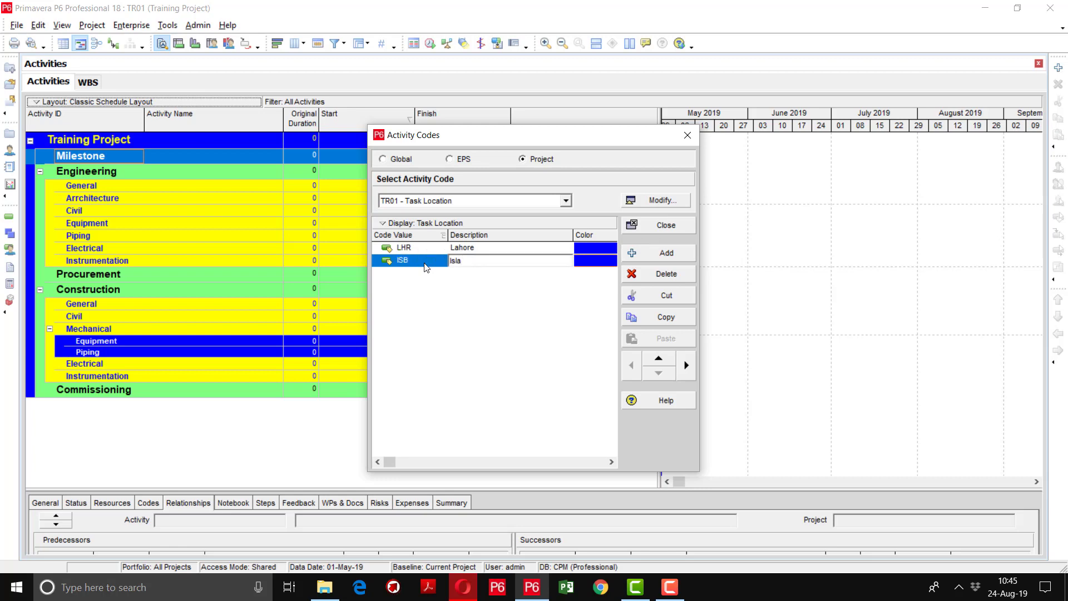
text(mabad)
click(668, 252)
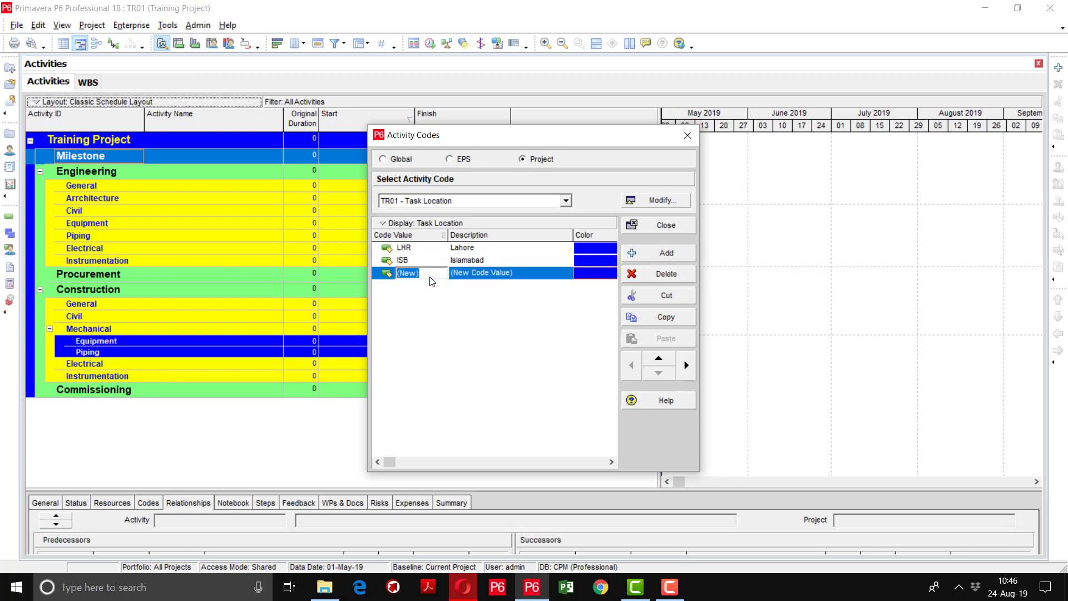
text(KAR)
key(Tab)
text(Karachi)
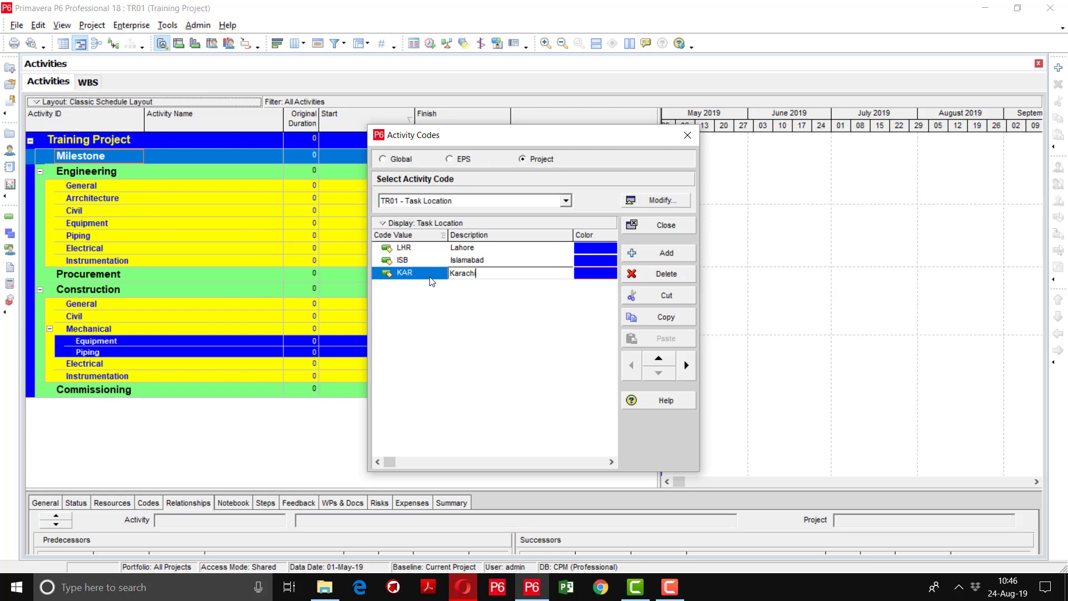
key(Return)
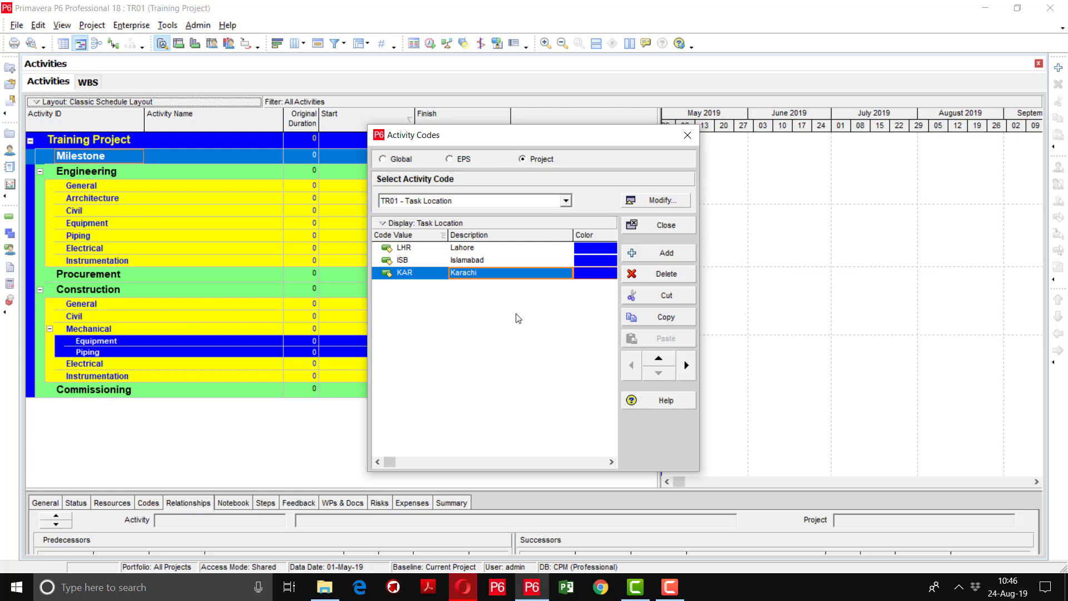
Review the Discipline, Responsibility and Task Location values, ending on TR01 - Zone
click(541, 201)
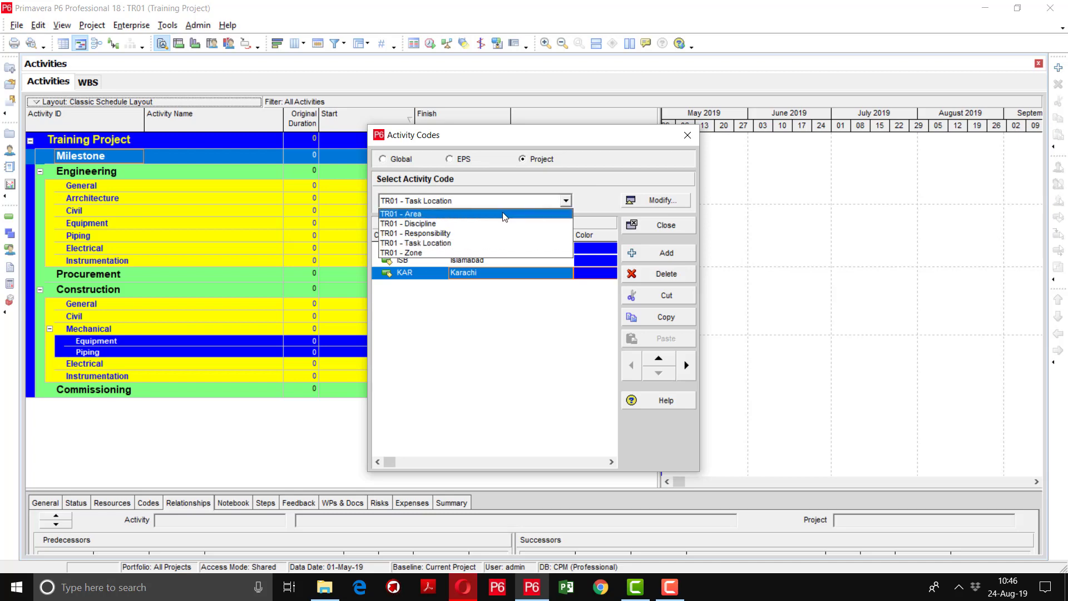
click(490, 223)
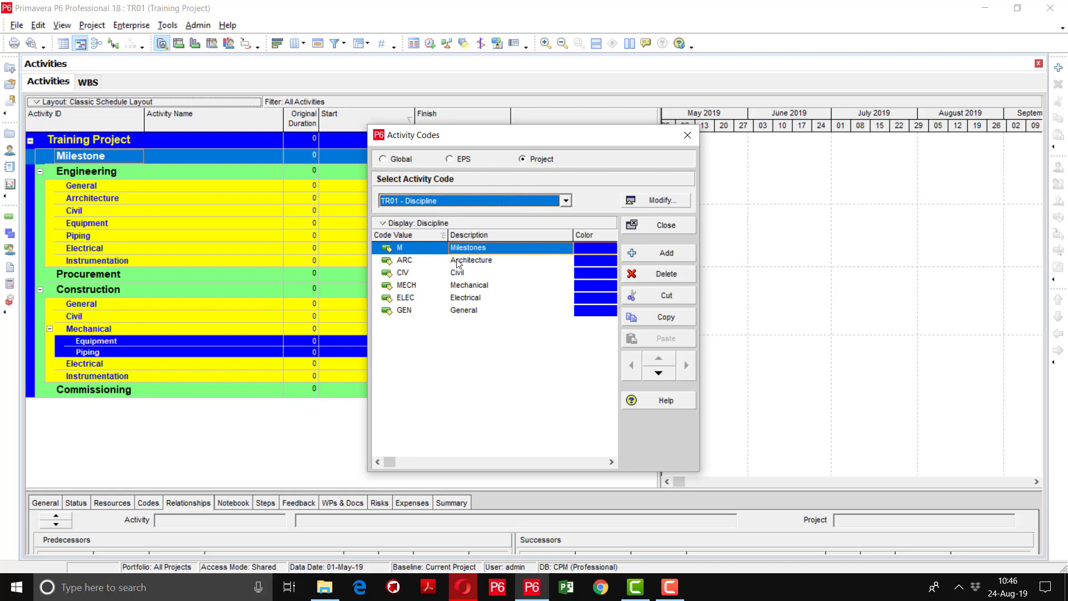
click(463, 200)
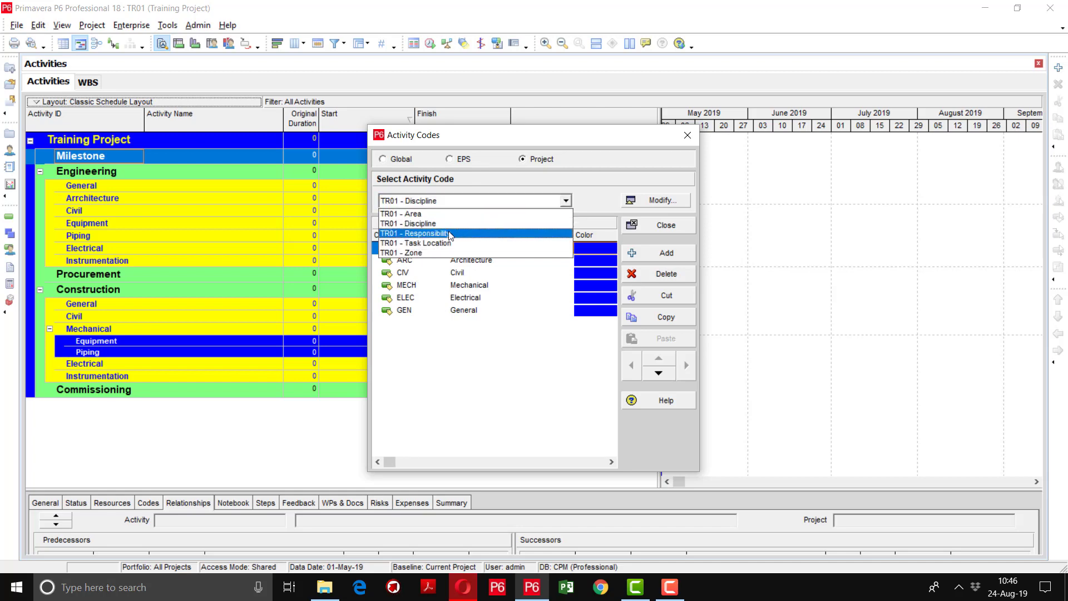
click(450, 234)
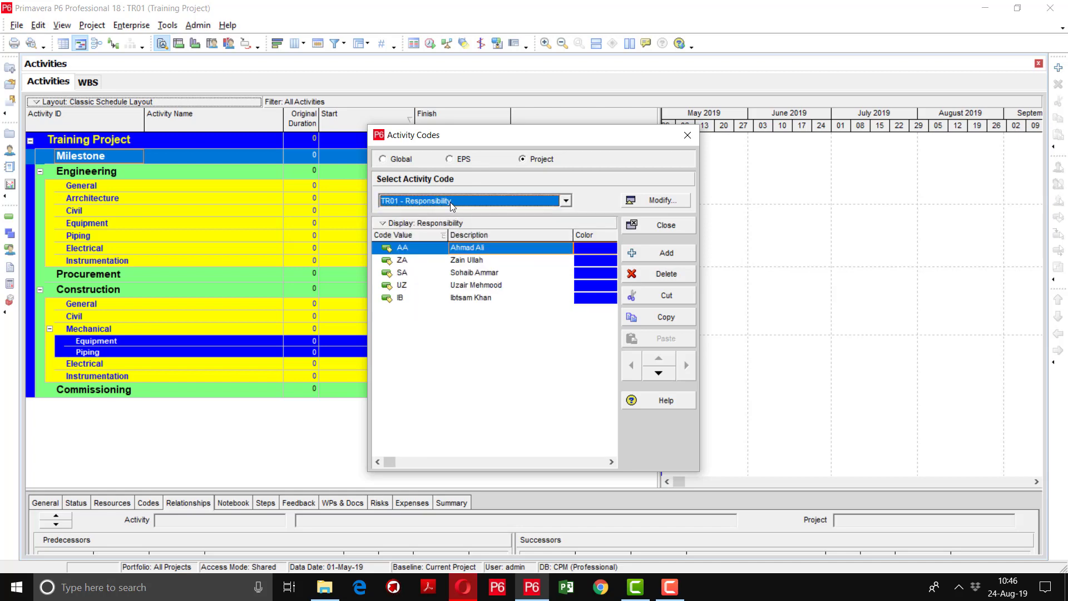
click(452, 205)
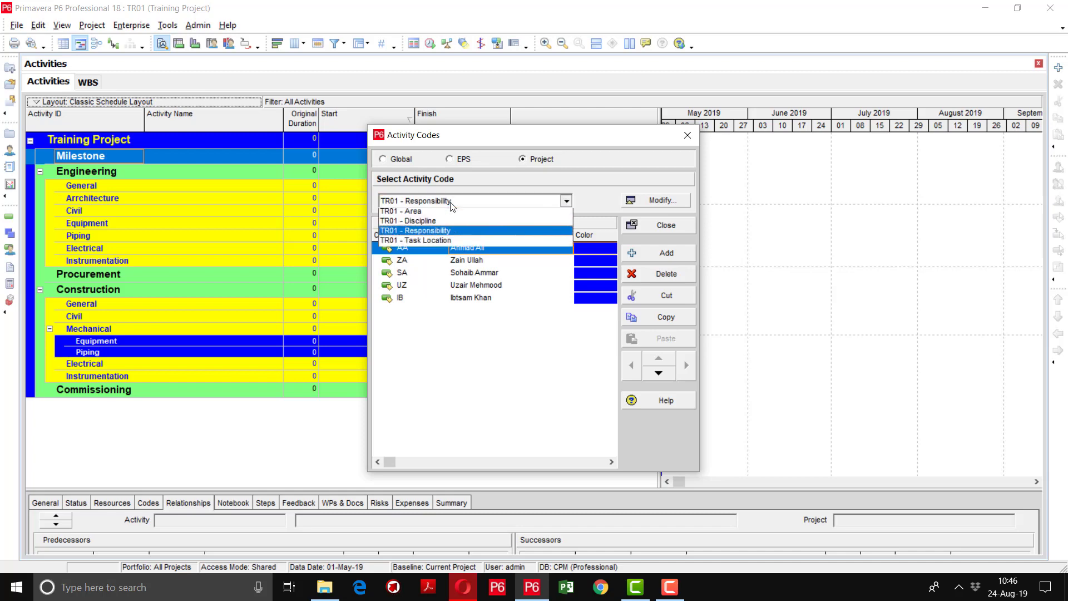
click(443, 243)
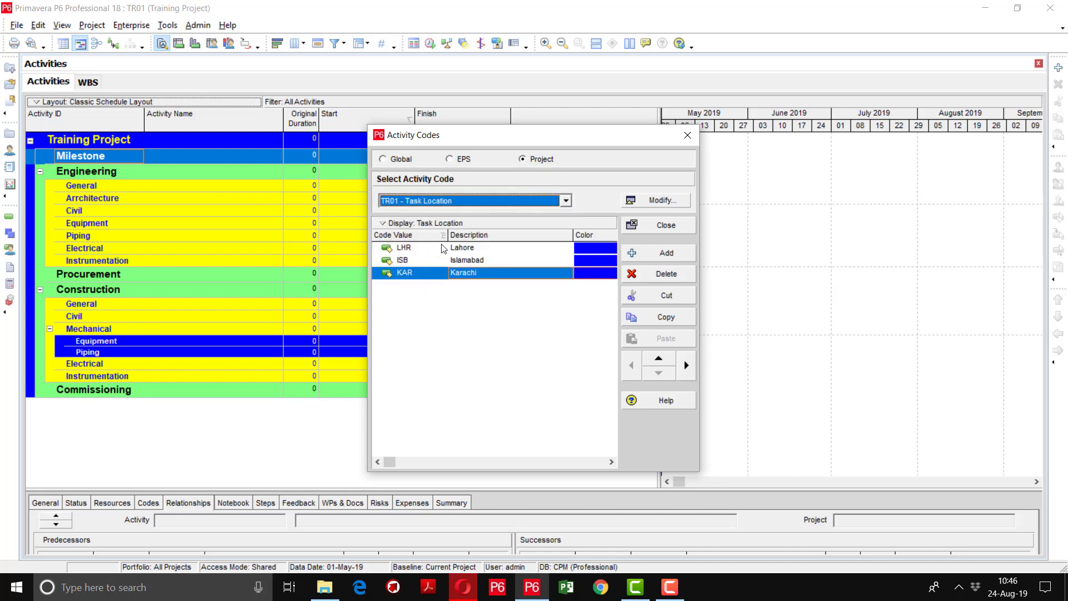
click(445, 203)
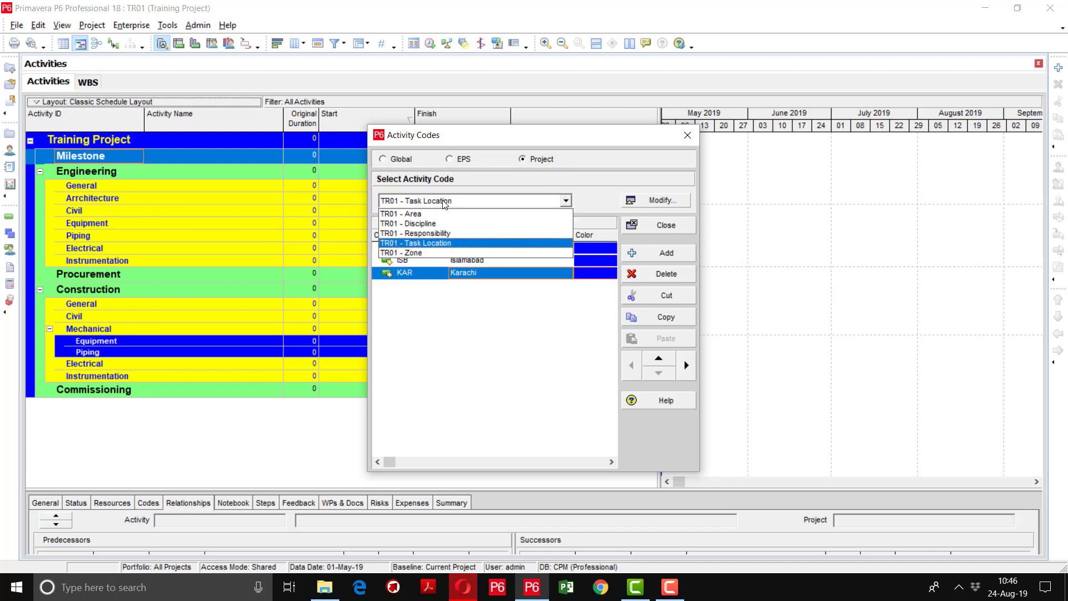
click(426, 253)
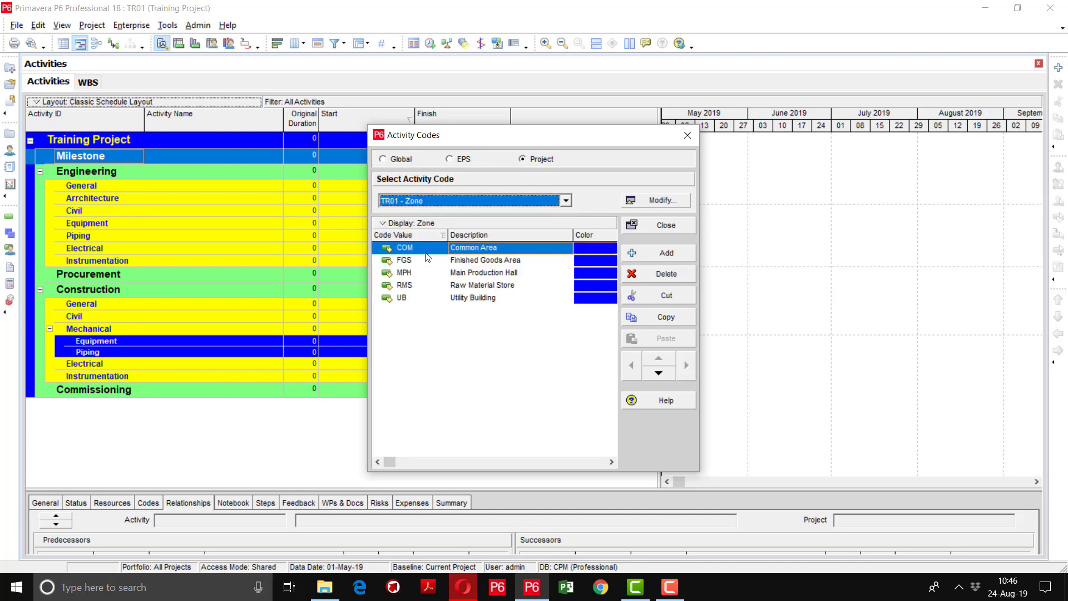
Narrow the Description column and give Zone value COM a teal colour
drag(573, 235, 533, 242)
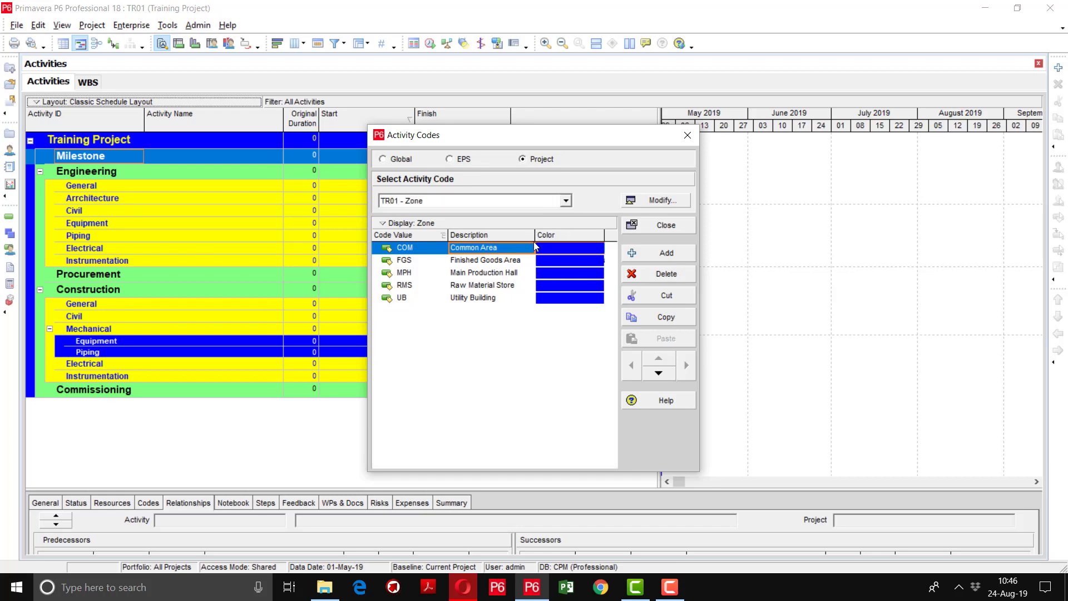
click(563, 248)
click(563, 248)
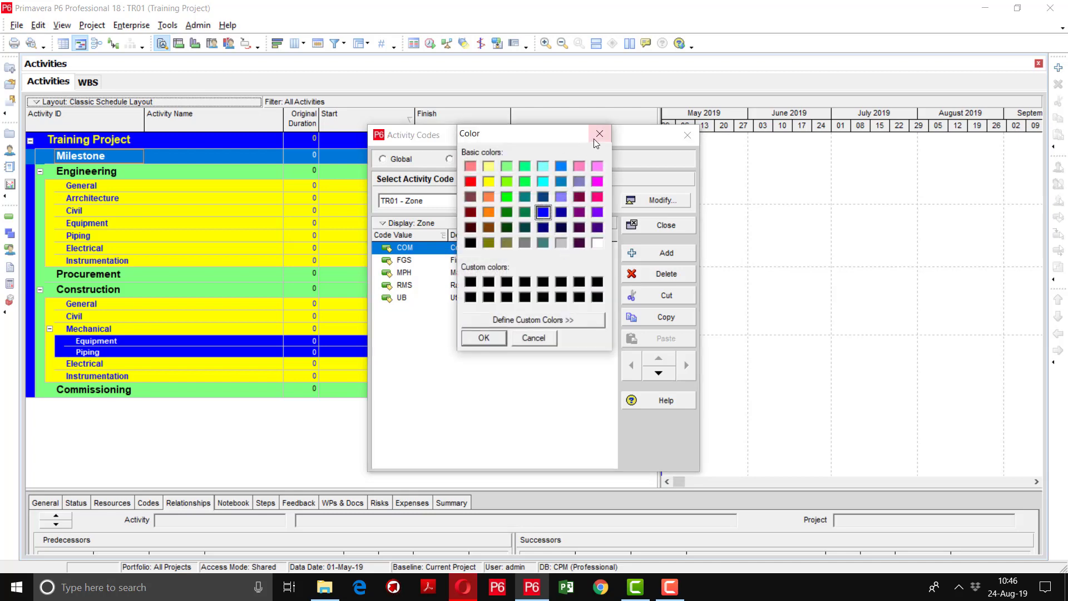
click(600, 134)
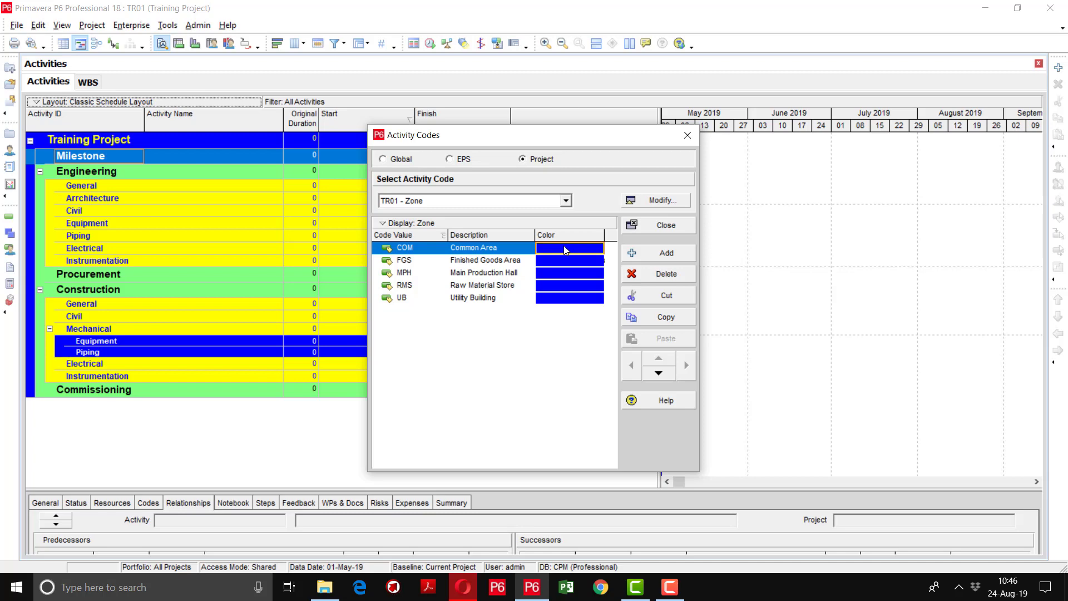
click(563, 245)
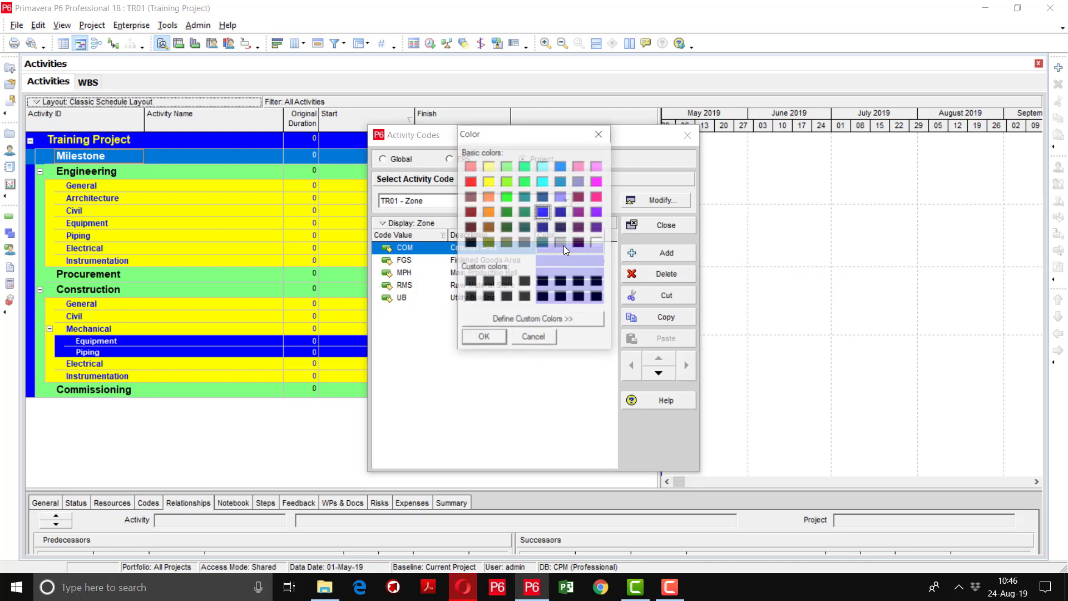
click(524, 198)
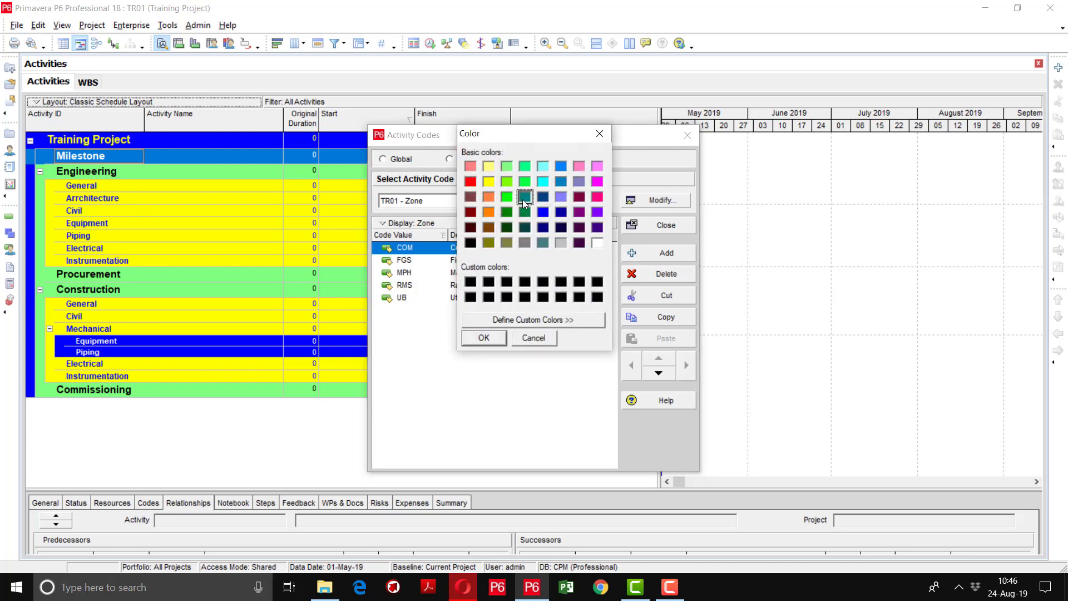
click(485, 339)
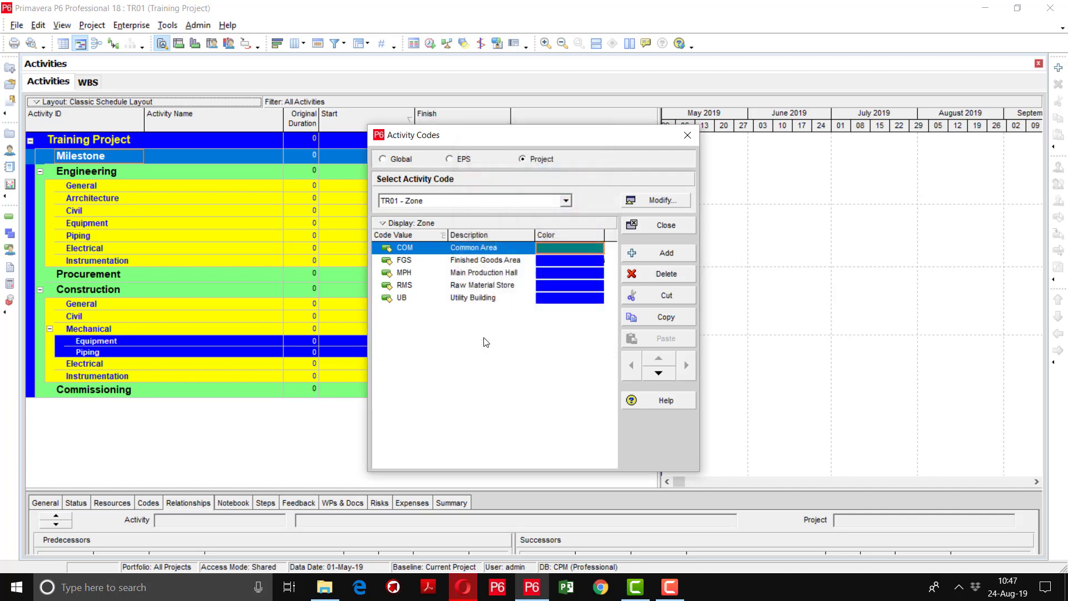
Colour FGS grey, MPH light grey, assign RMS a colour, then close Activity Codes
click(582, 259)
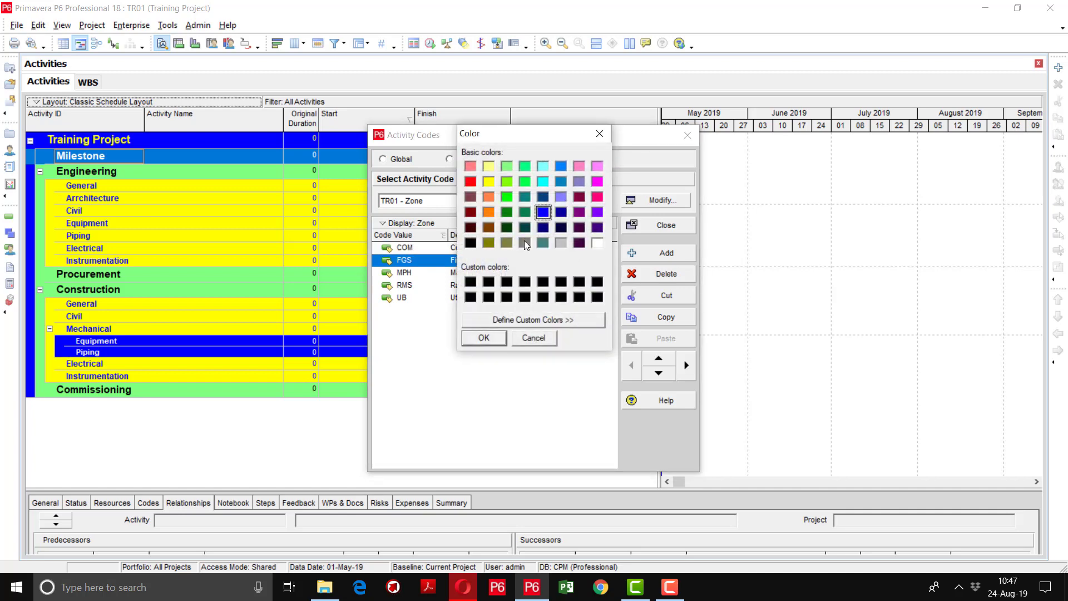
click(525, 240)
click(496, 339)
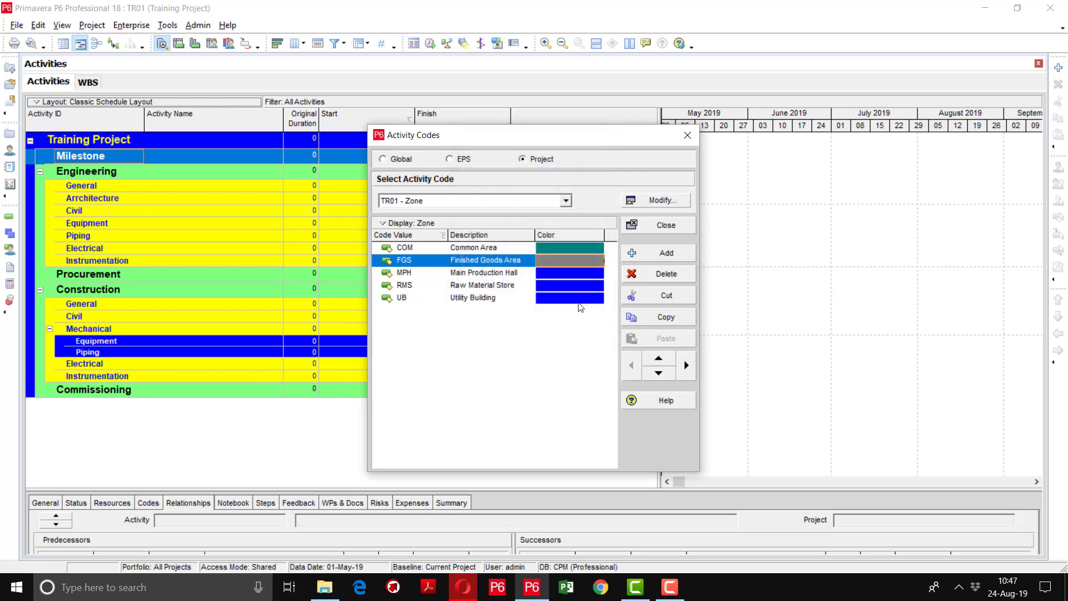
click(579, 273)
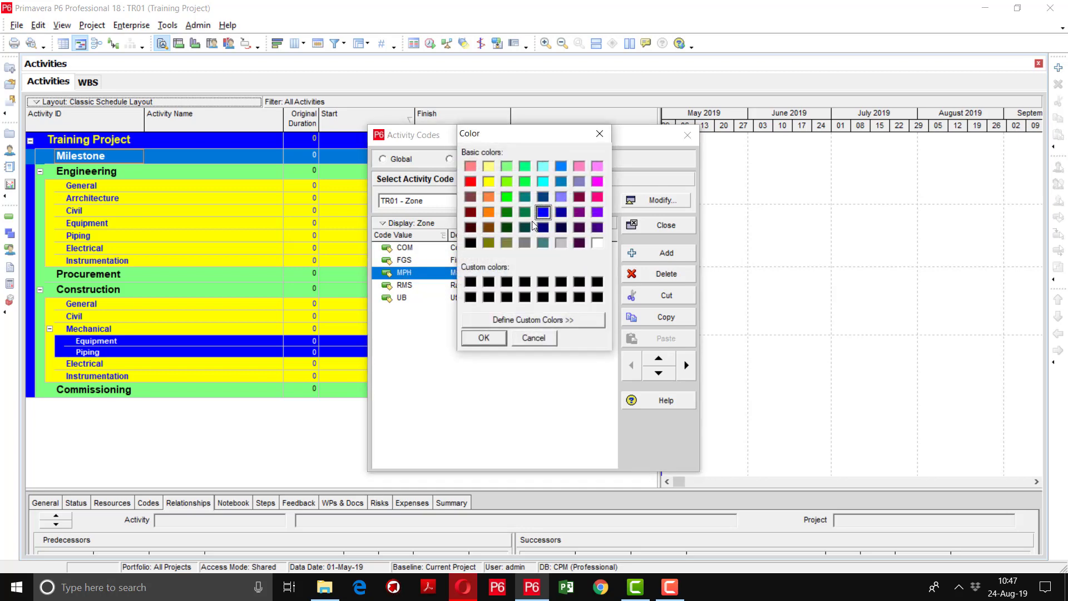
click(563, 243)
click(487, 337)
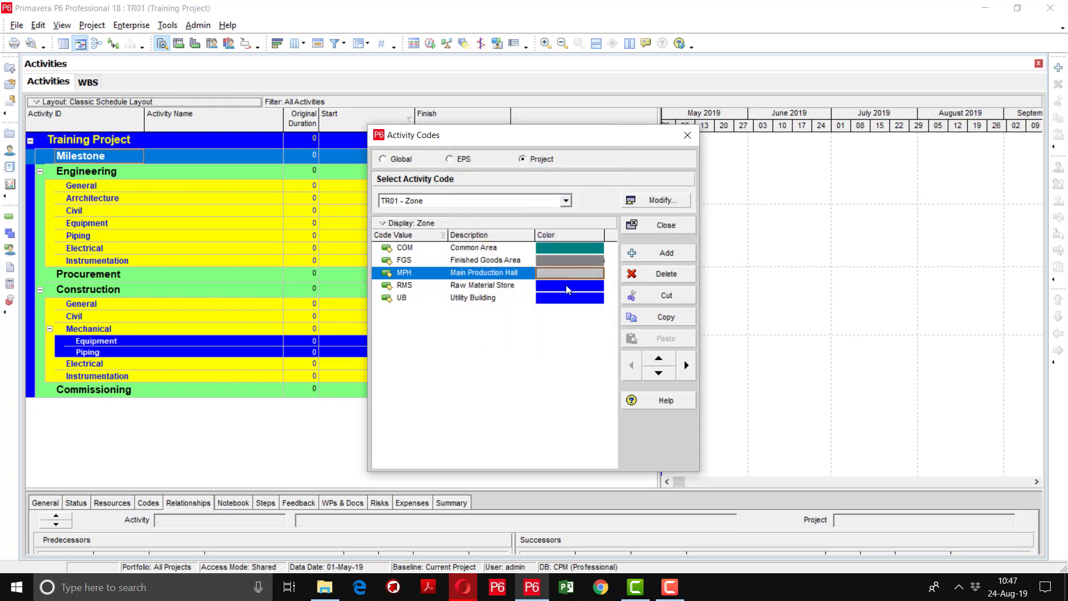
click(565, 285)
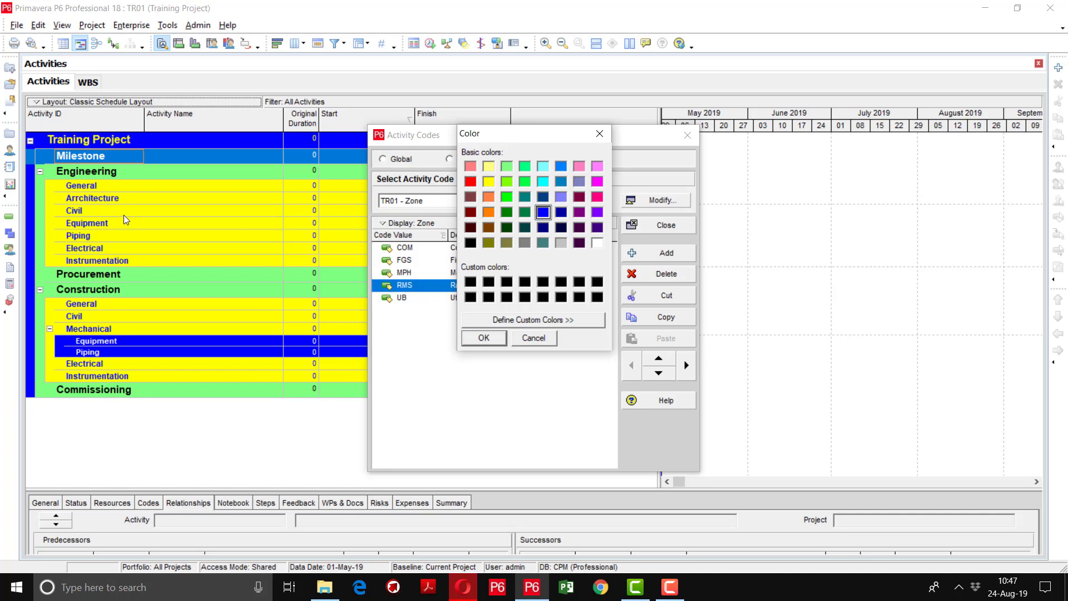
click(479, 339)
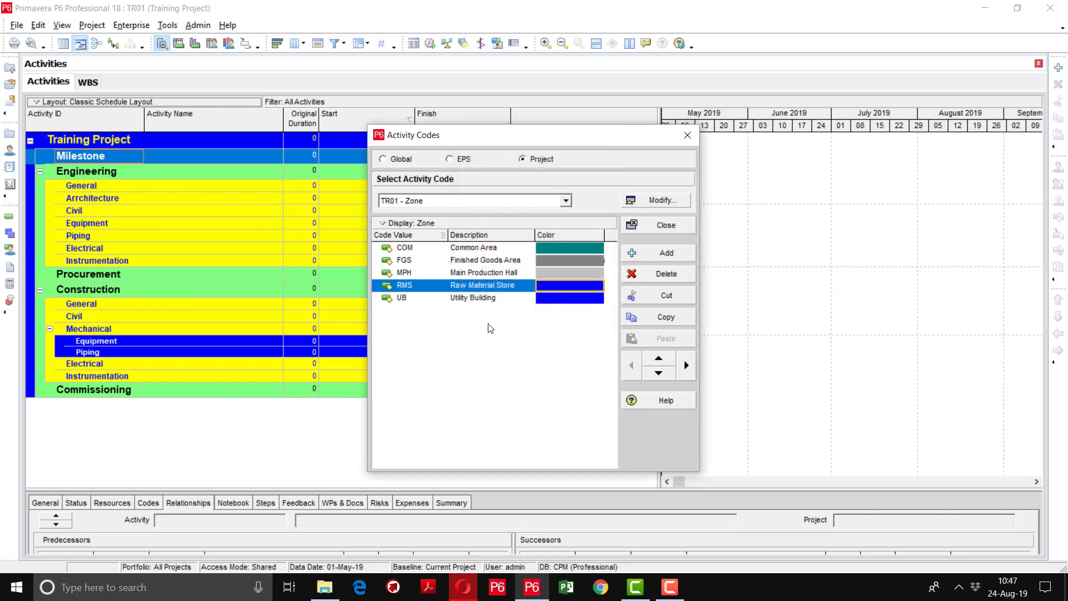
click(649, 226)
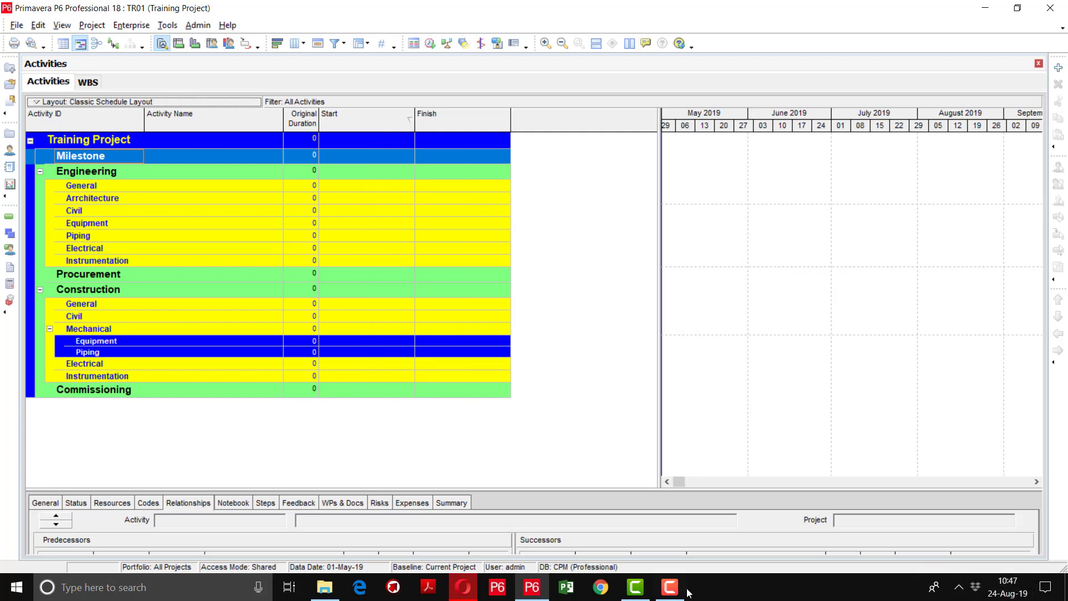
click(670, 588)
click(670, 587)
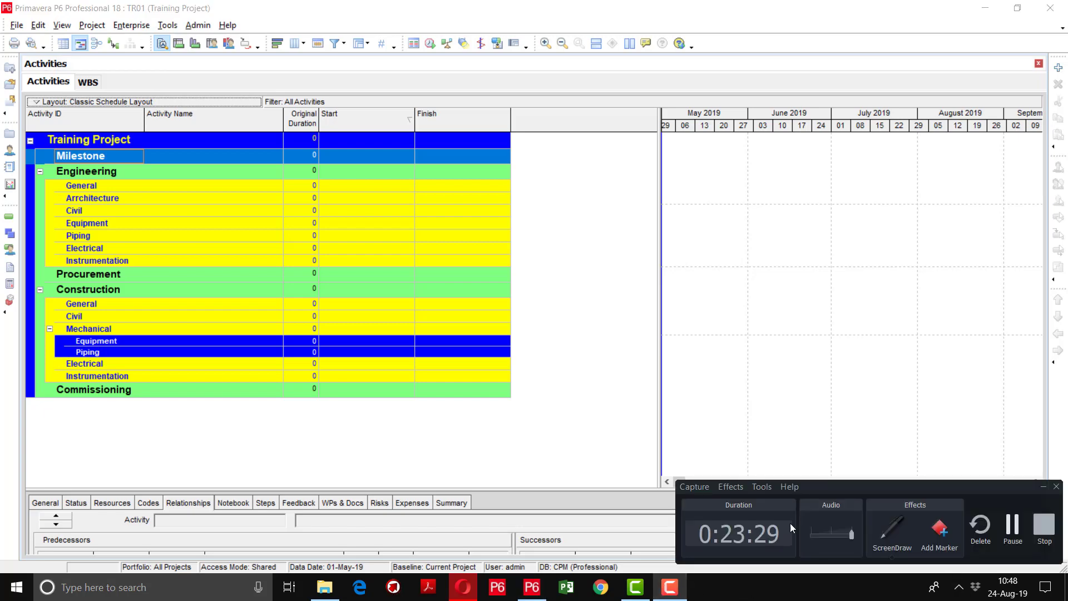